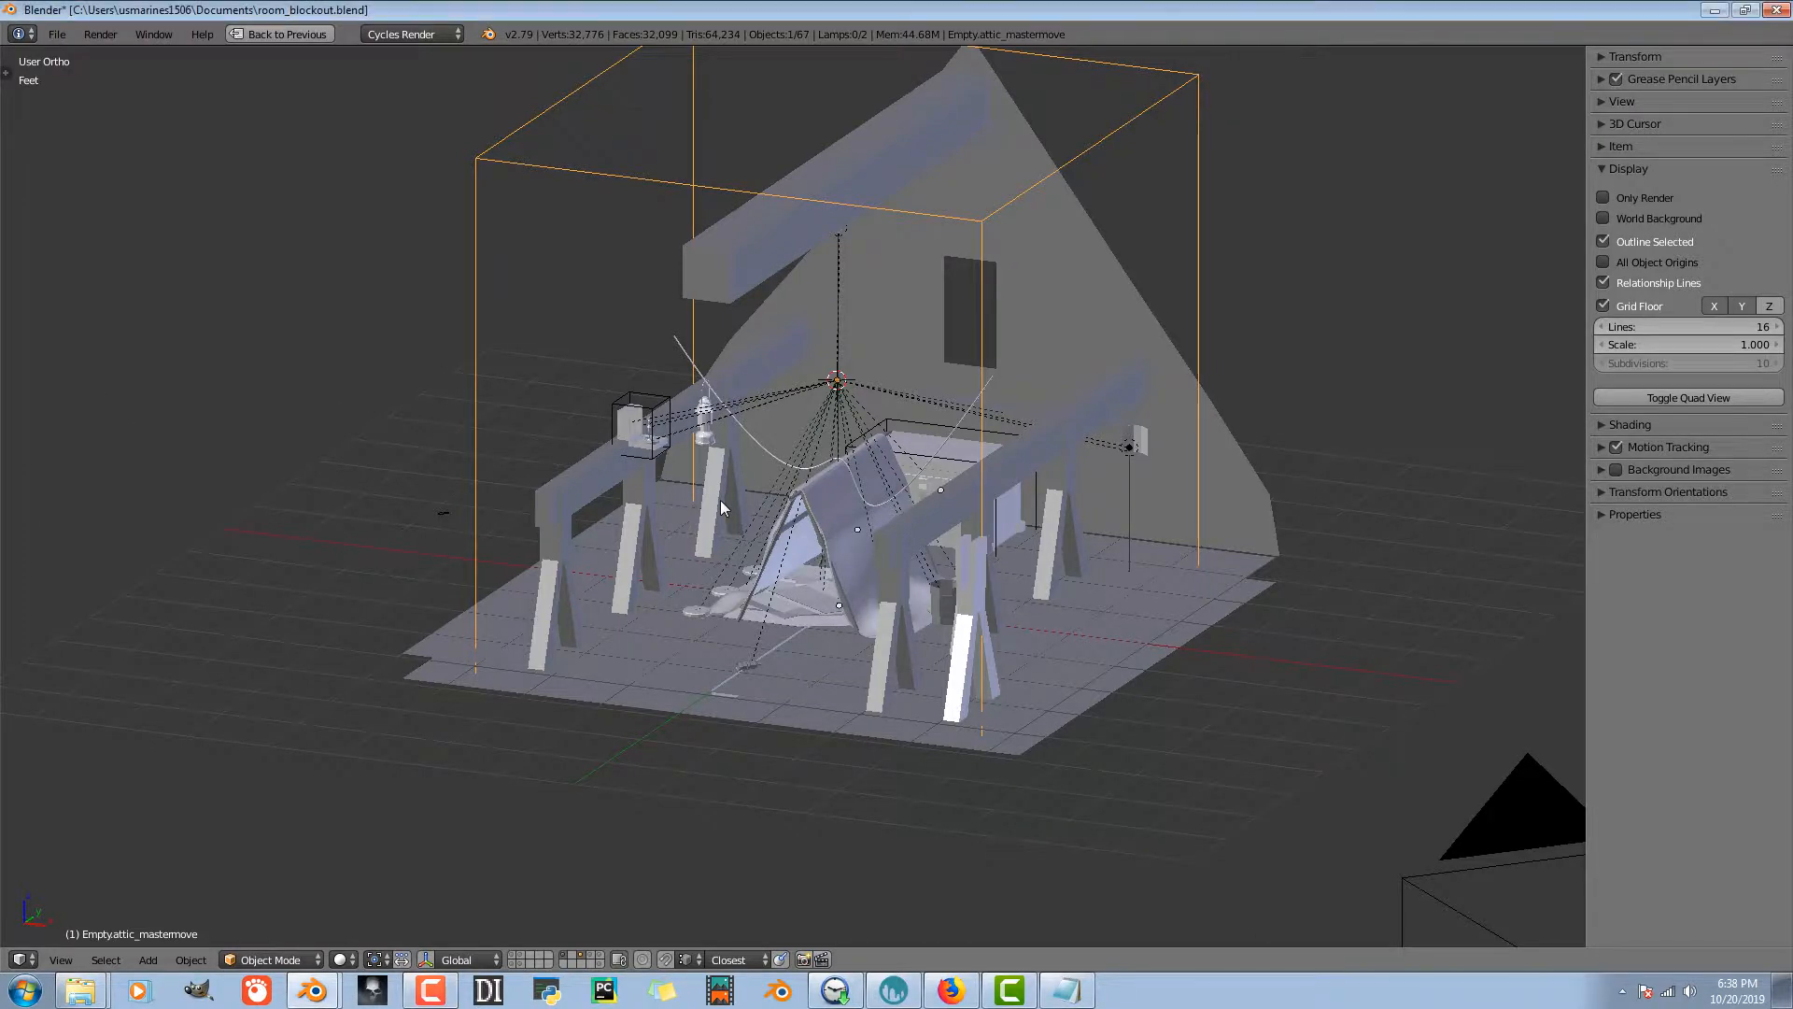
# - Test-move the attic master empty together with its attached beams and trusses, and cancel the move
pyautogui.moveTo(721, 501); pyautogui.dragTo(849, 517, button='middle')
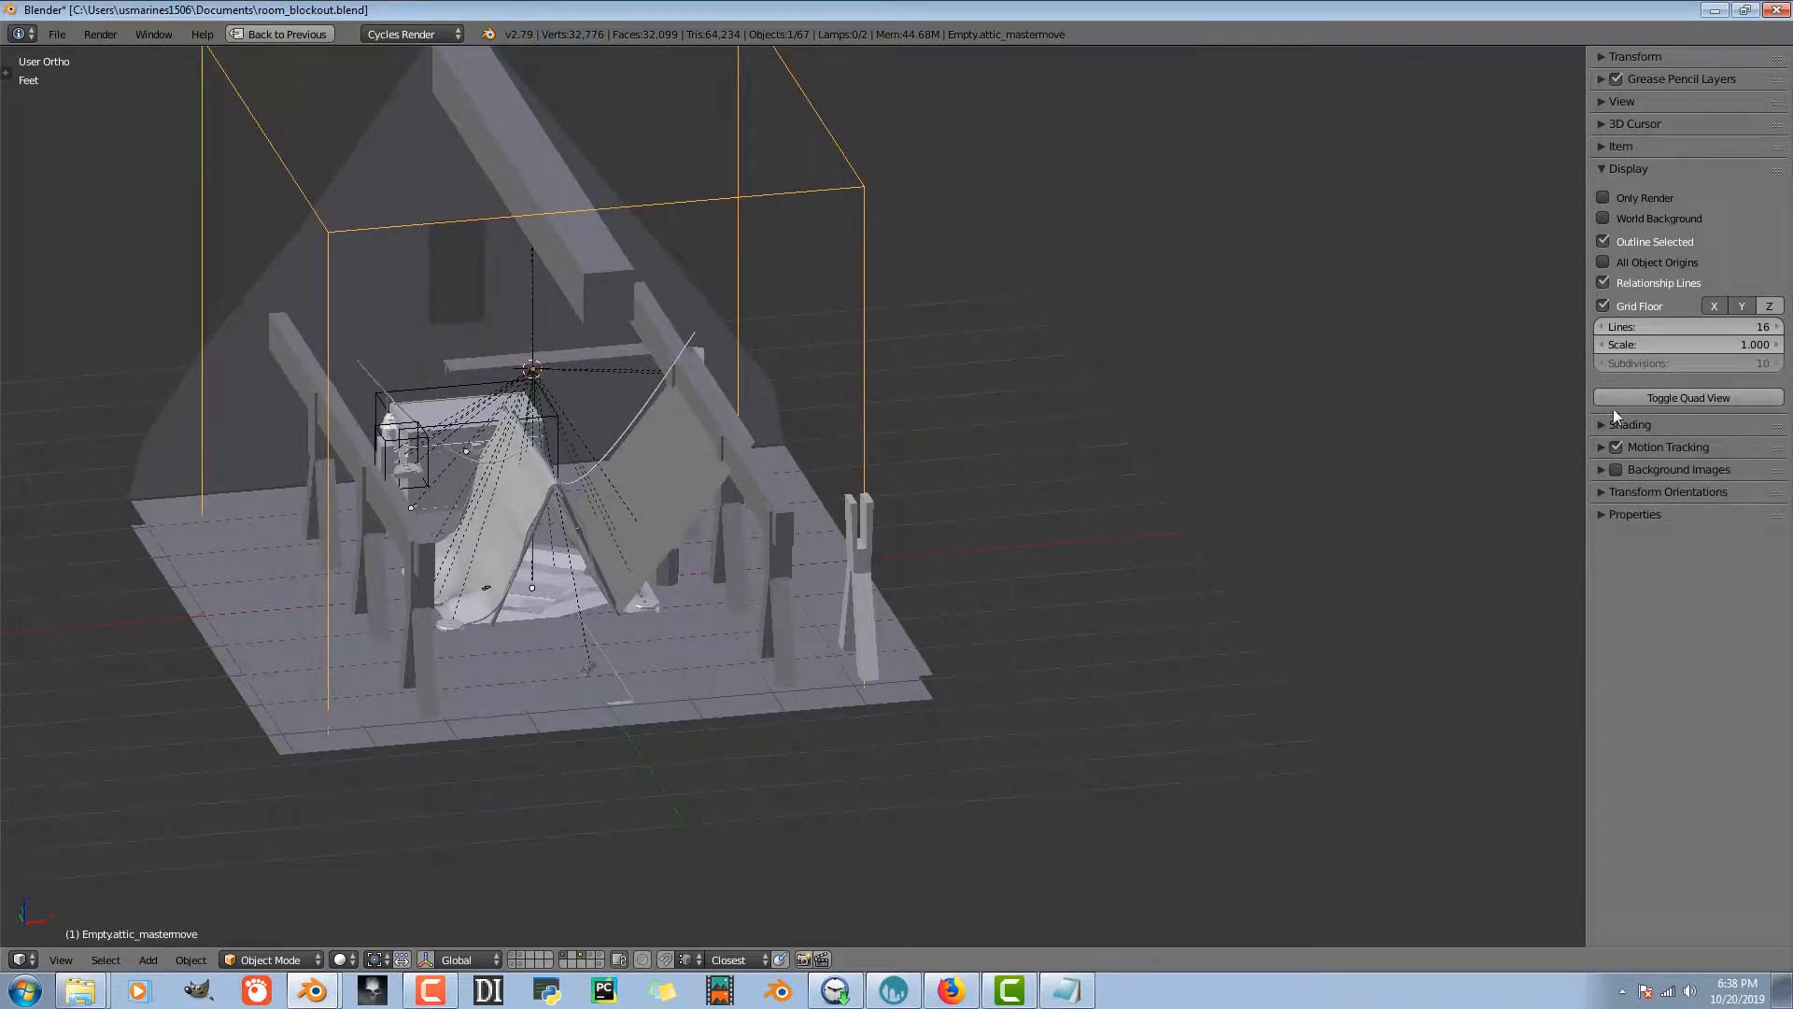
pyautogui.moveTo(813, 295); pyautogui.dragTo(1031, 454, button='middle')
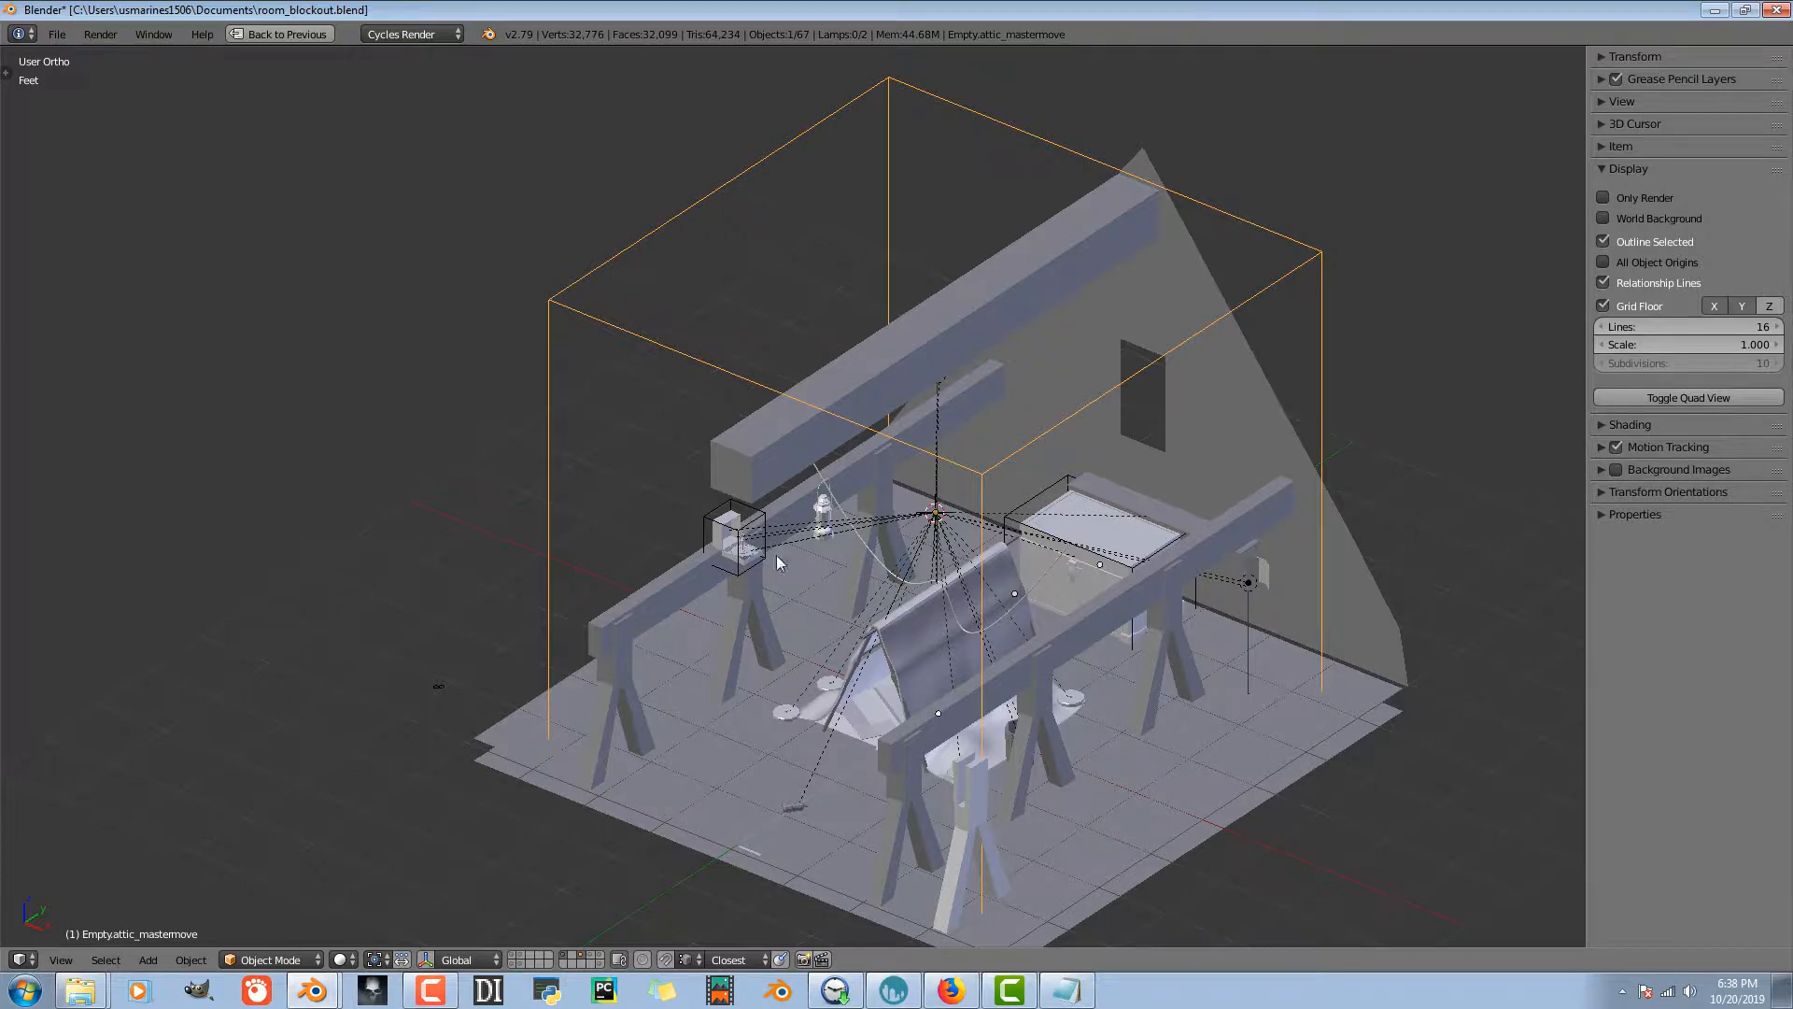
pyautogui.press('g')
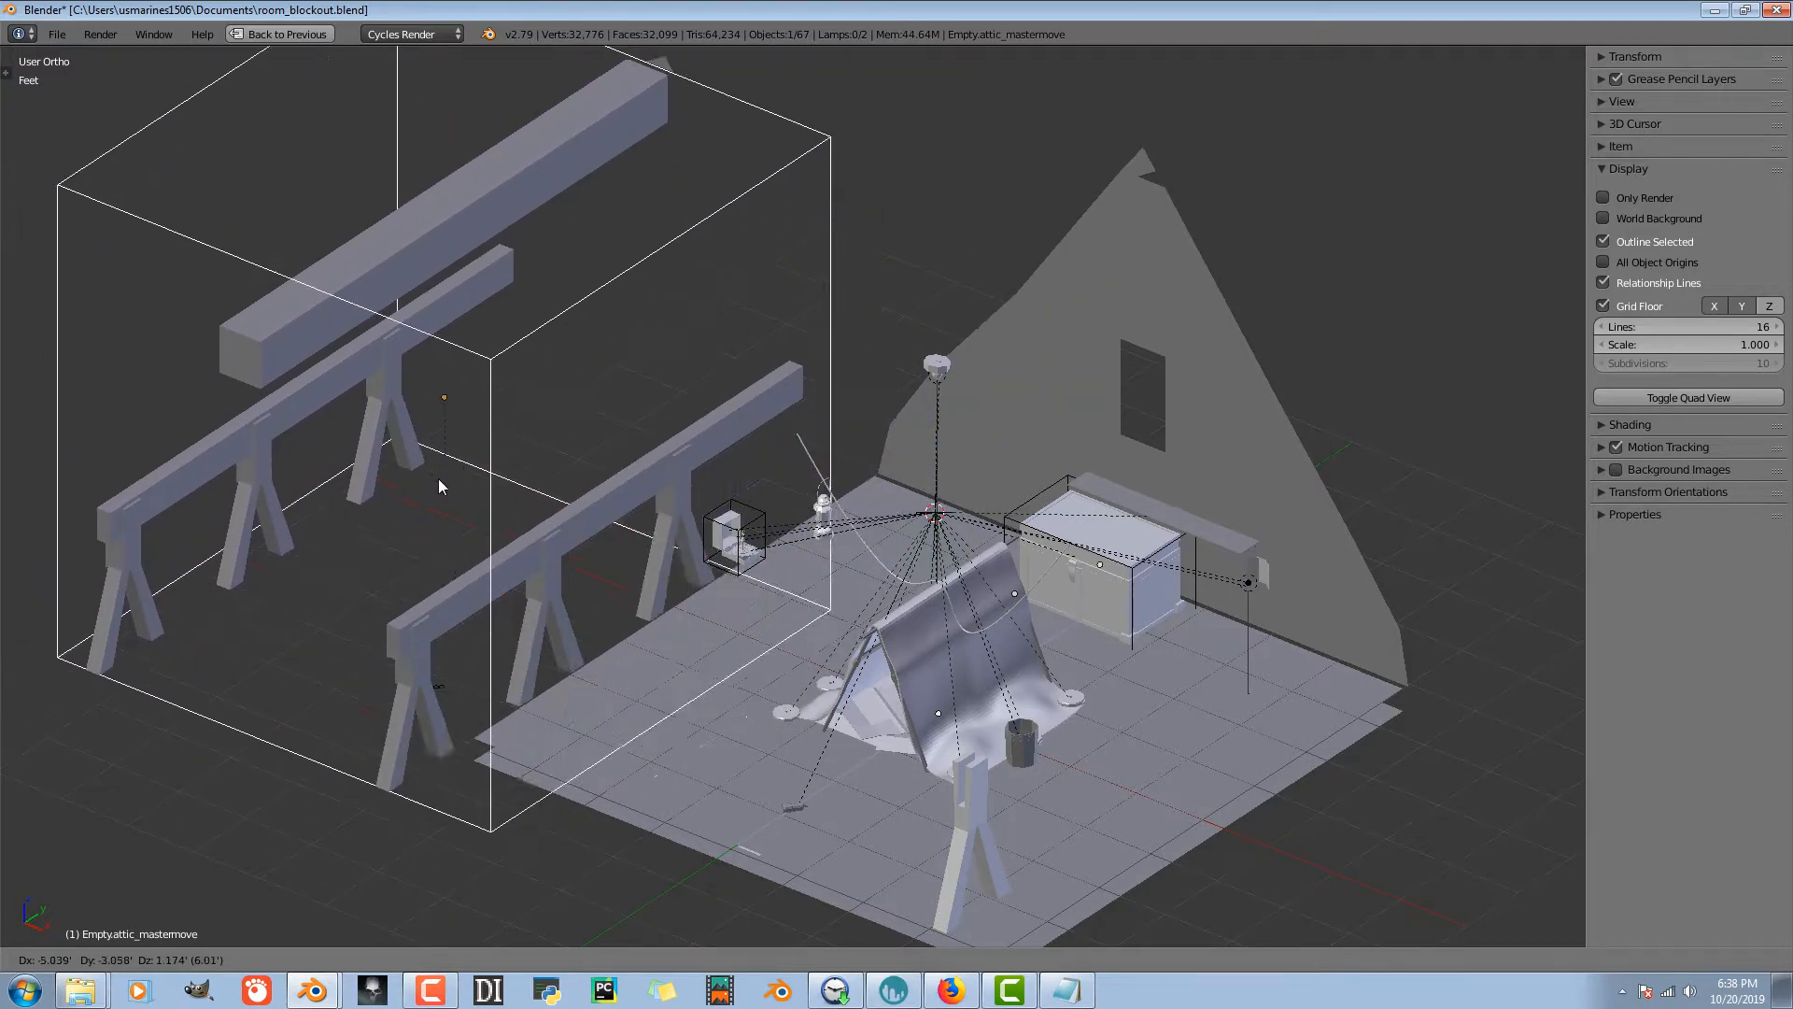
pyautogui.rightClick(900, 439)
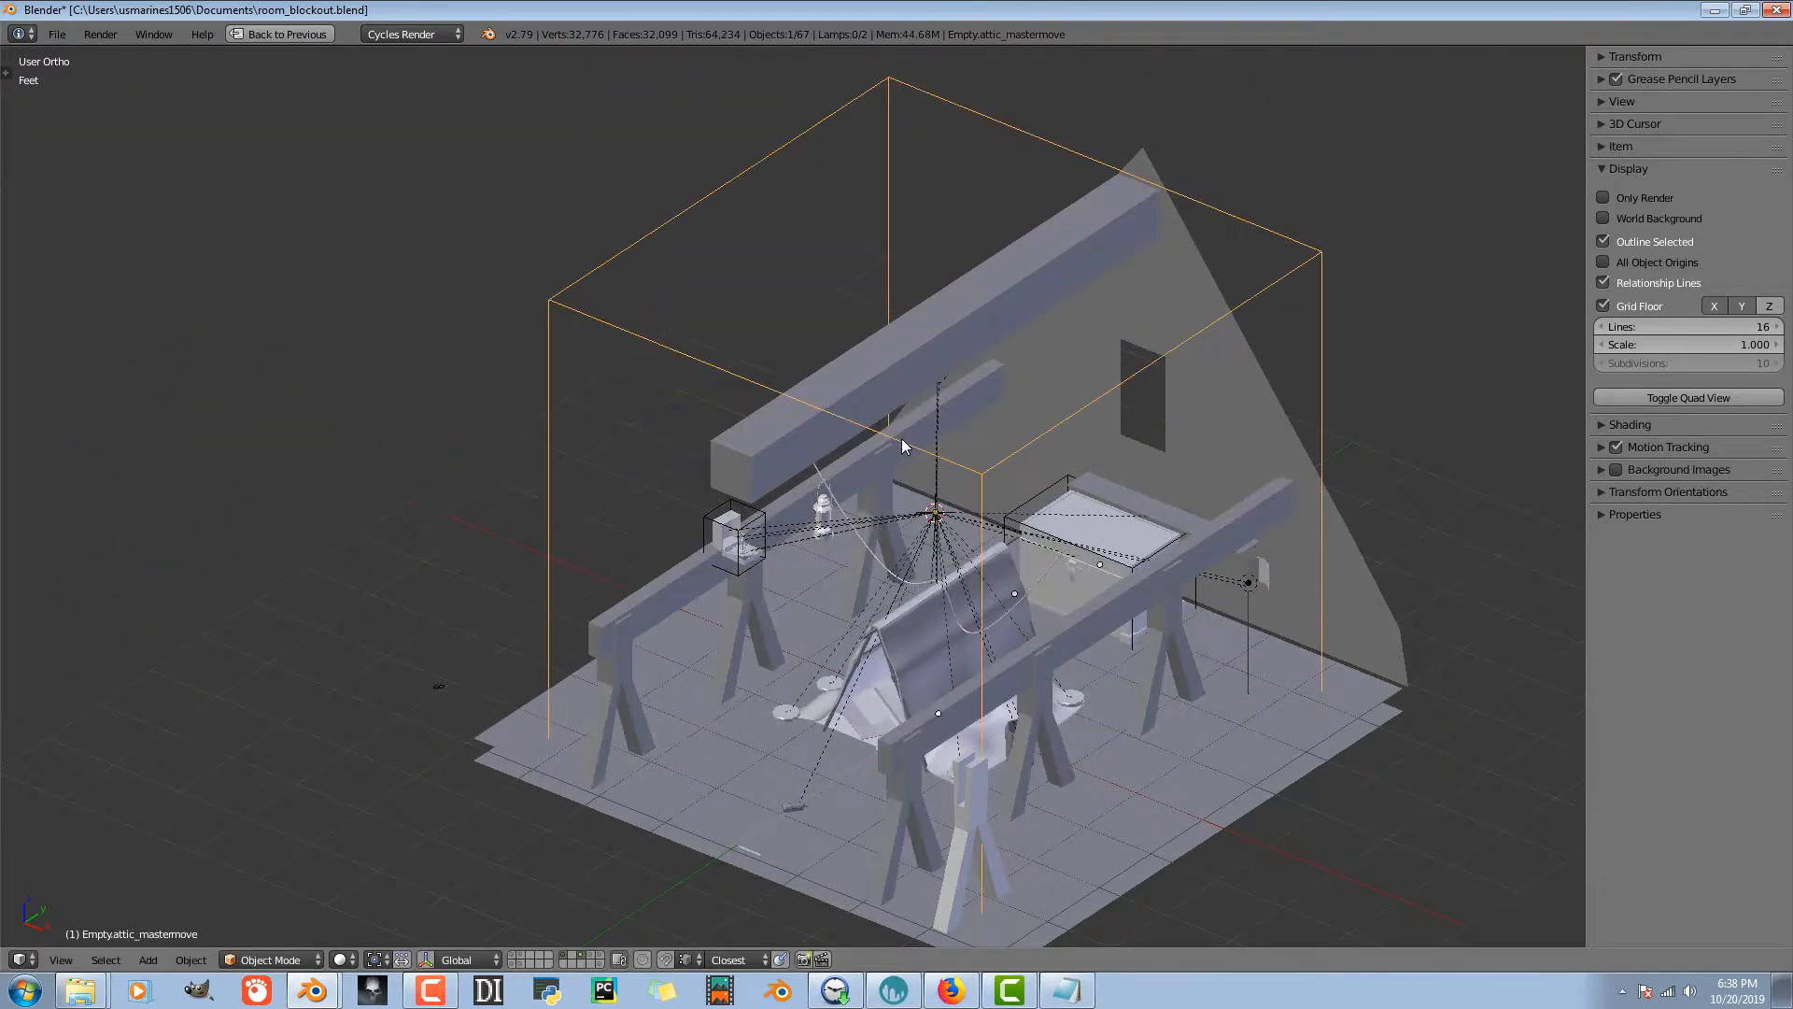
pyautogui.moveTo(940, 616); pyautogui.dragTo(984, 617, button='middle')
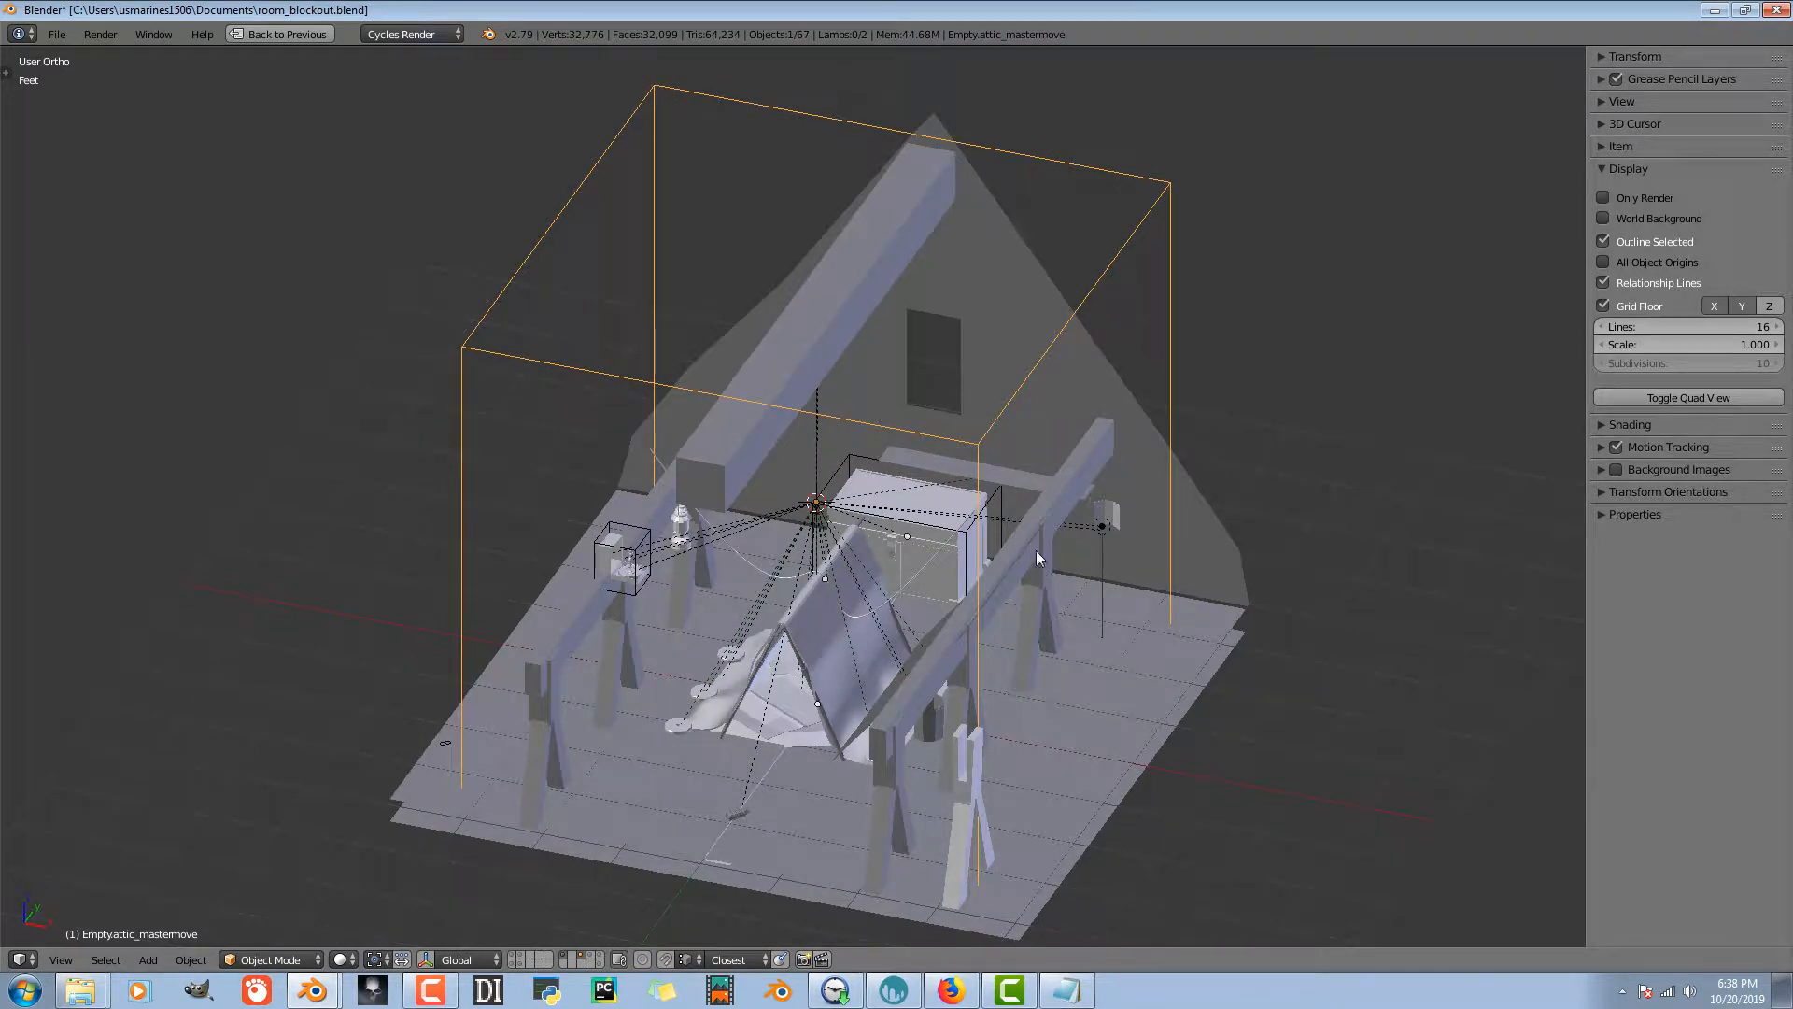
# - Set the master empty's custom properties 0_roof.toggle, 1_beams.toggle and 1_beamsR.toggle to 0
pyautogui.click(1600, 520)
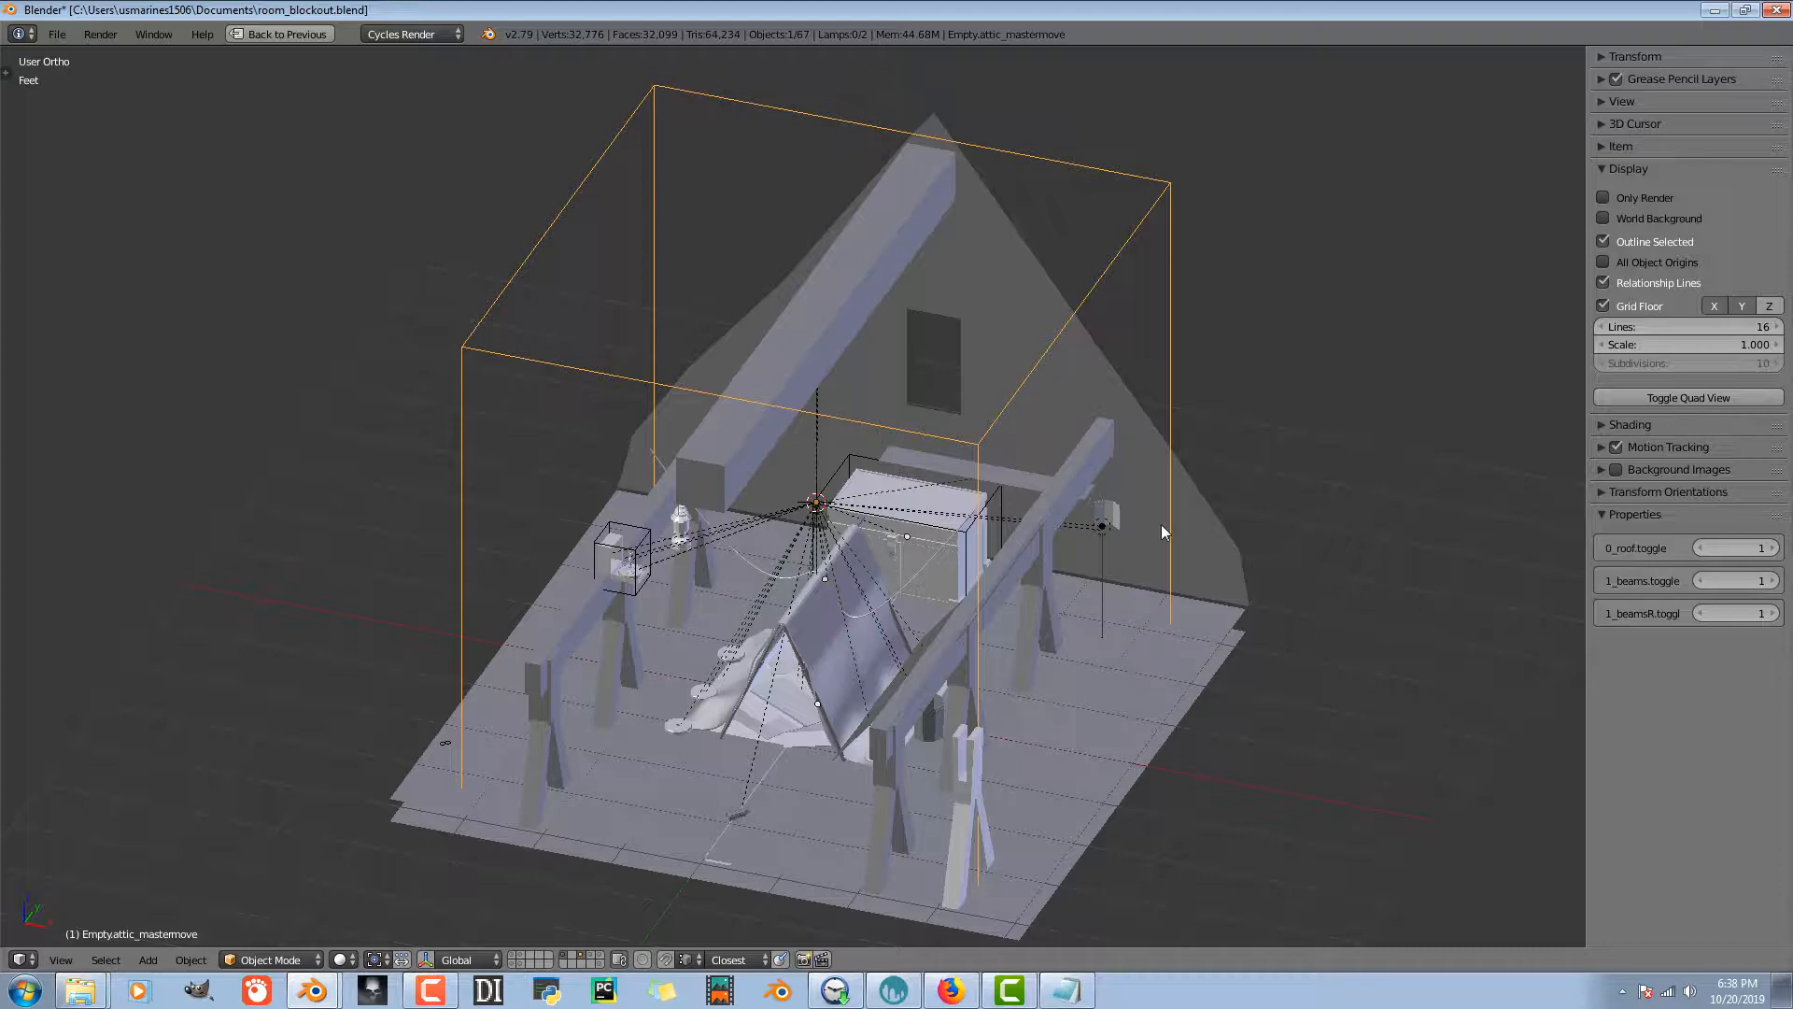
pyautogui.click(1702, 548)
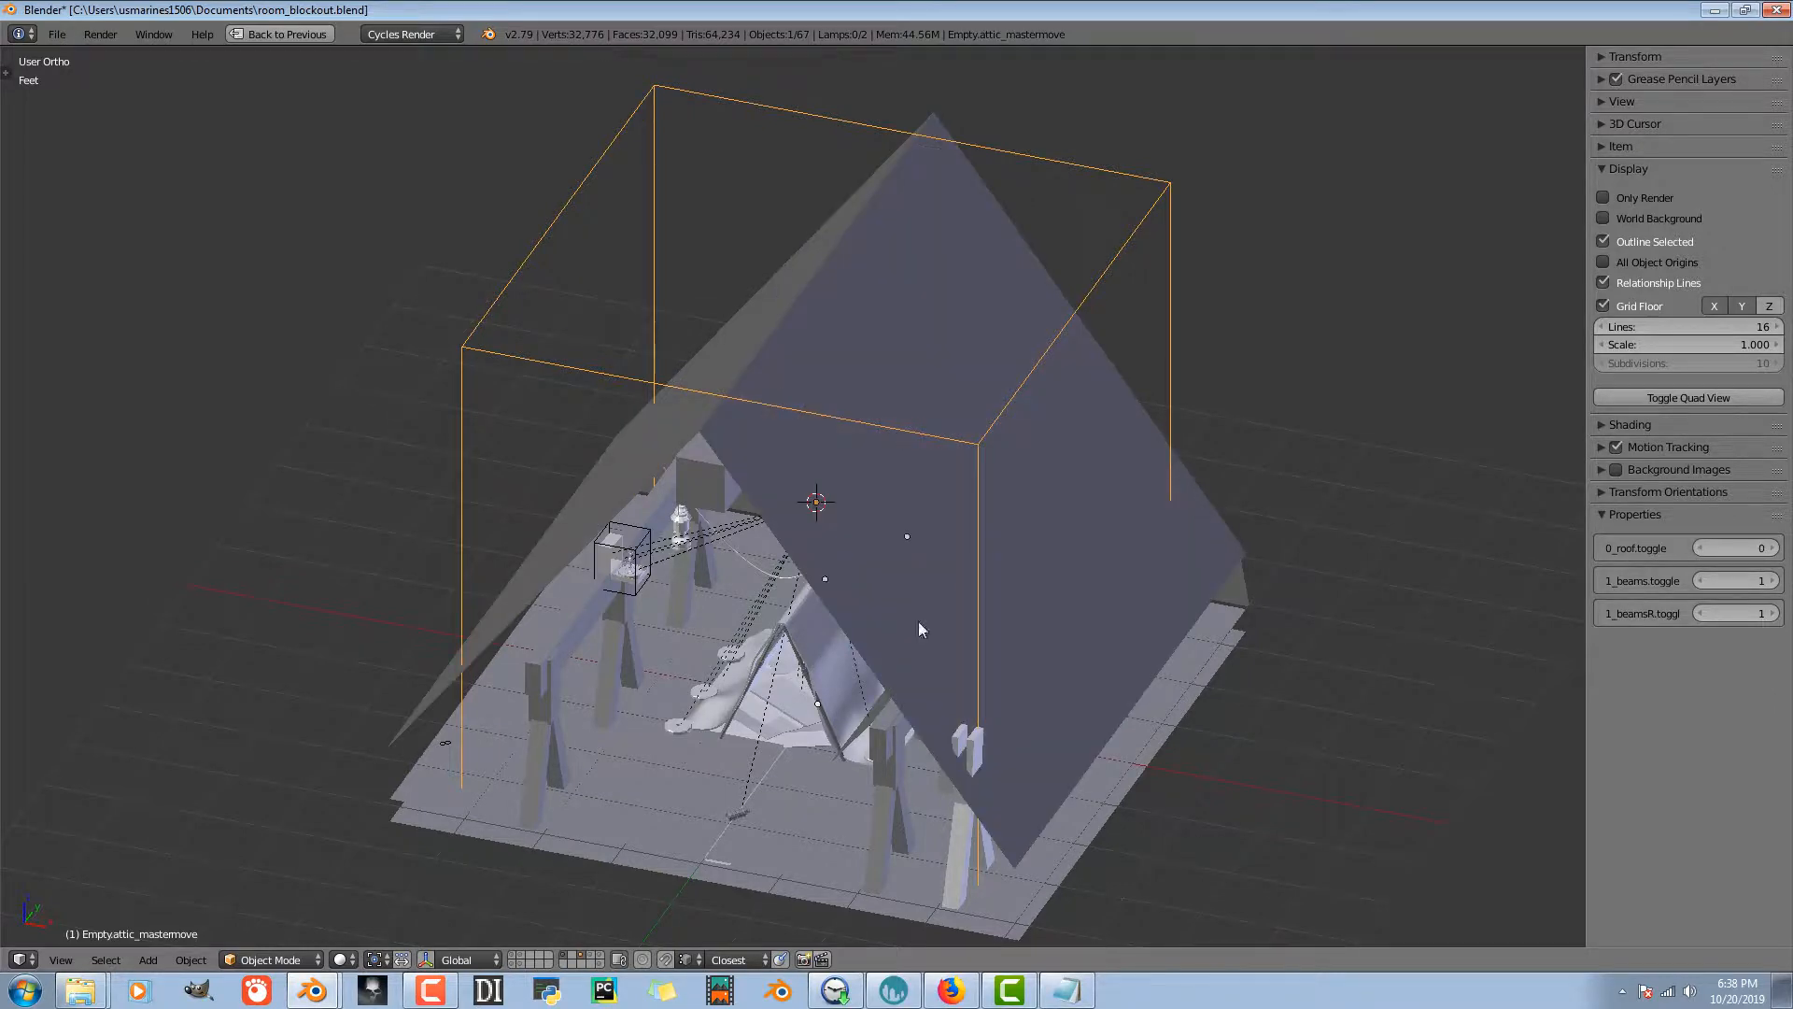
pyautogui.moveTo(897, 534); pyautogui.dragTo(888, 697, button='middle')
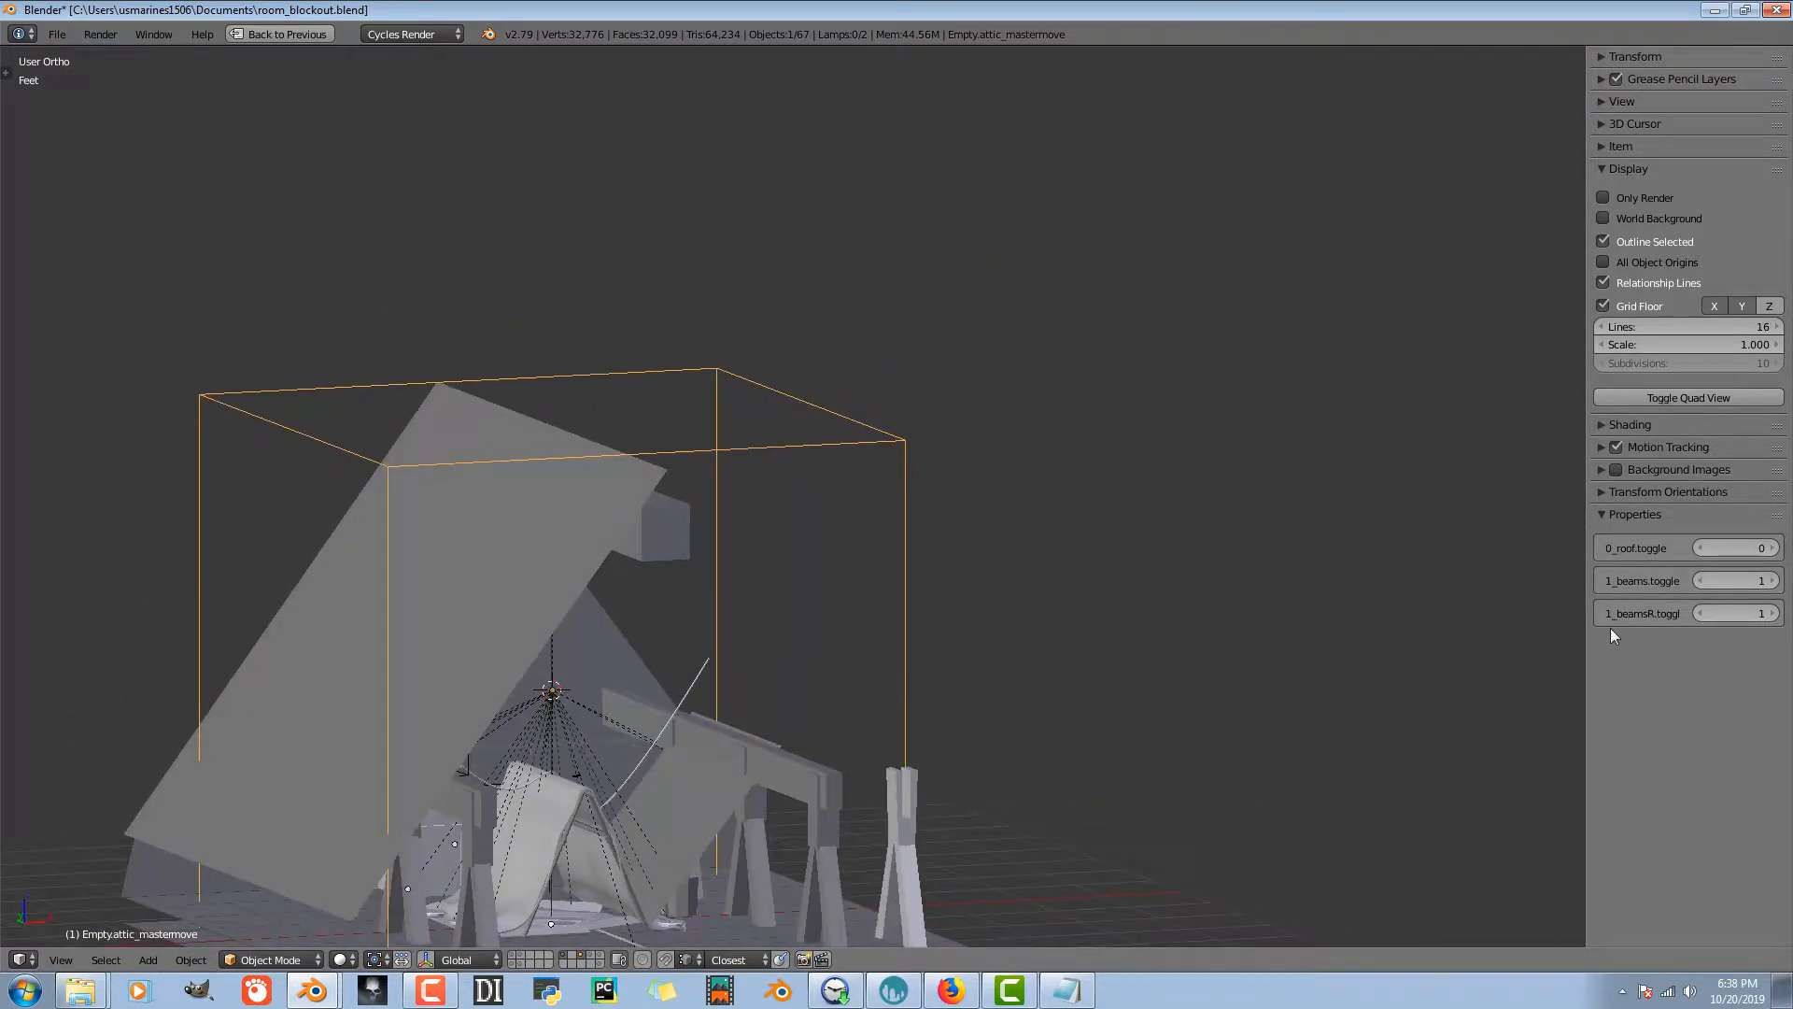
pyautogui.click(1701, 581)
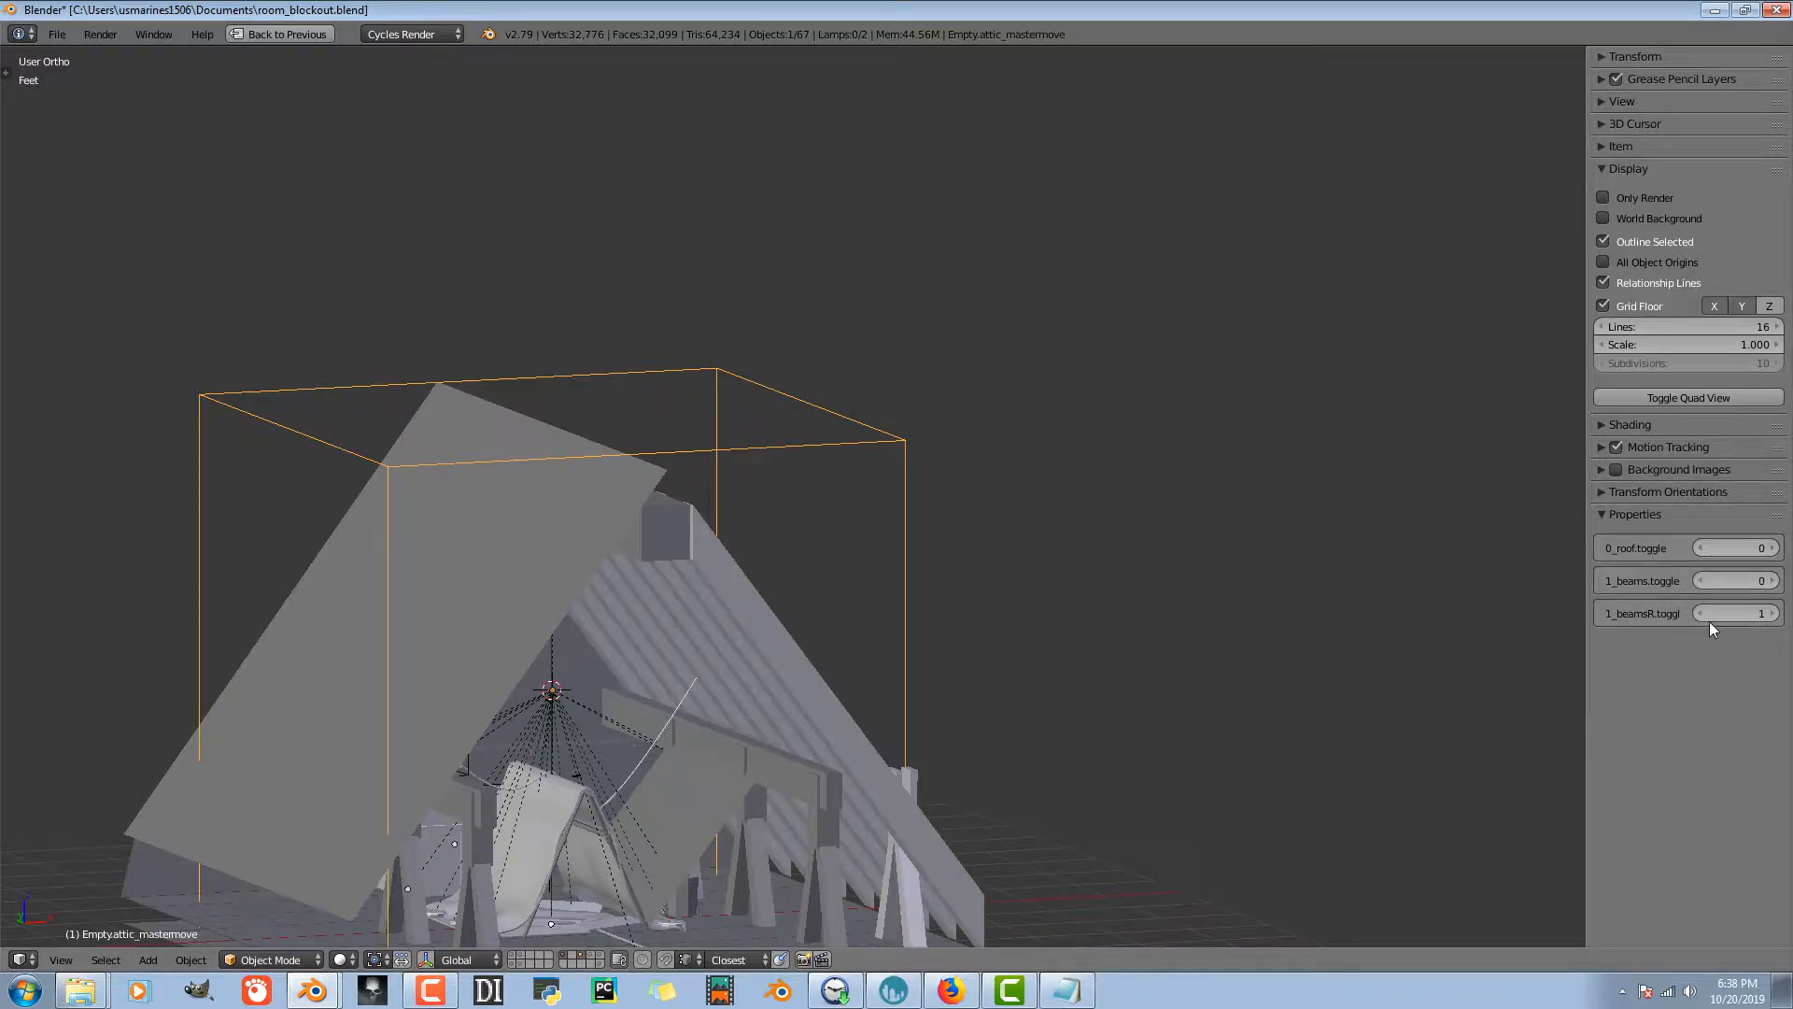
pyautogui.click(1710, 620)
pyautogui.moveTo(1130, 696); pyautogui.dragTo(1066, 652, button='middle')
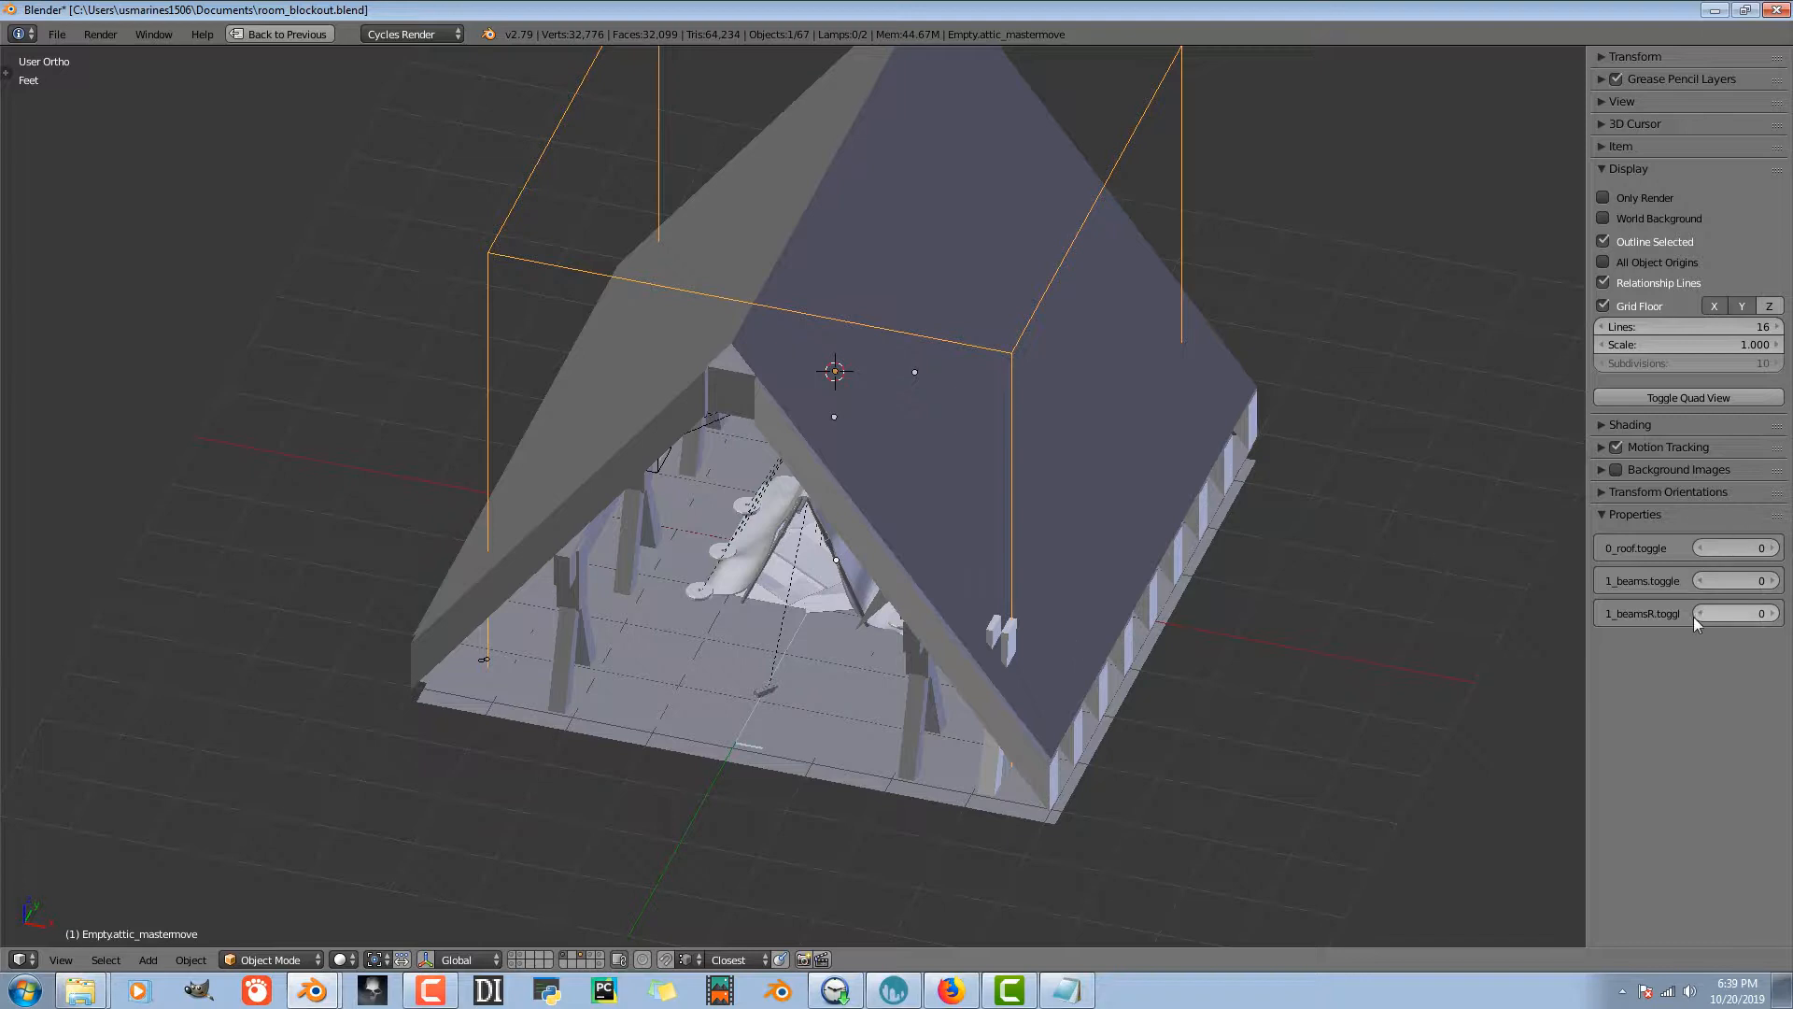
# - Set 1_beamsR.toggle, 1_beams.toggle and 0_roof.toggle back to 1
pyautogui.click(1772, 613)
pyautogui.click(1772, 580)
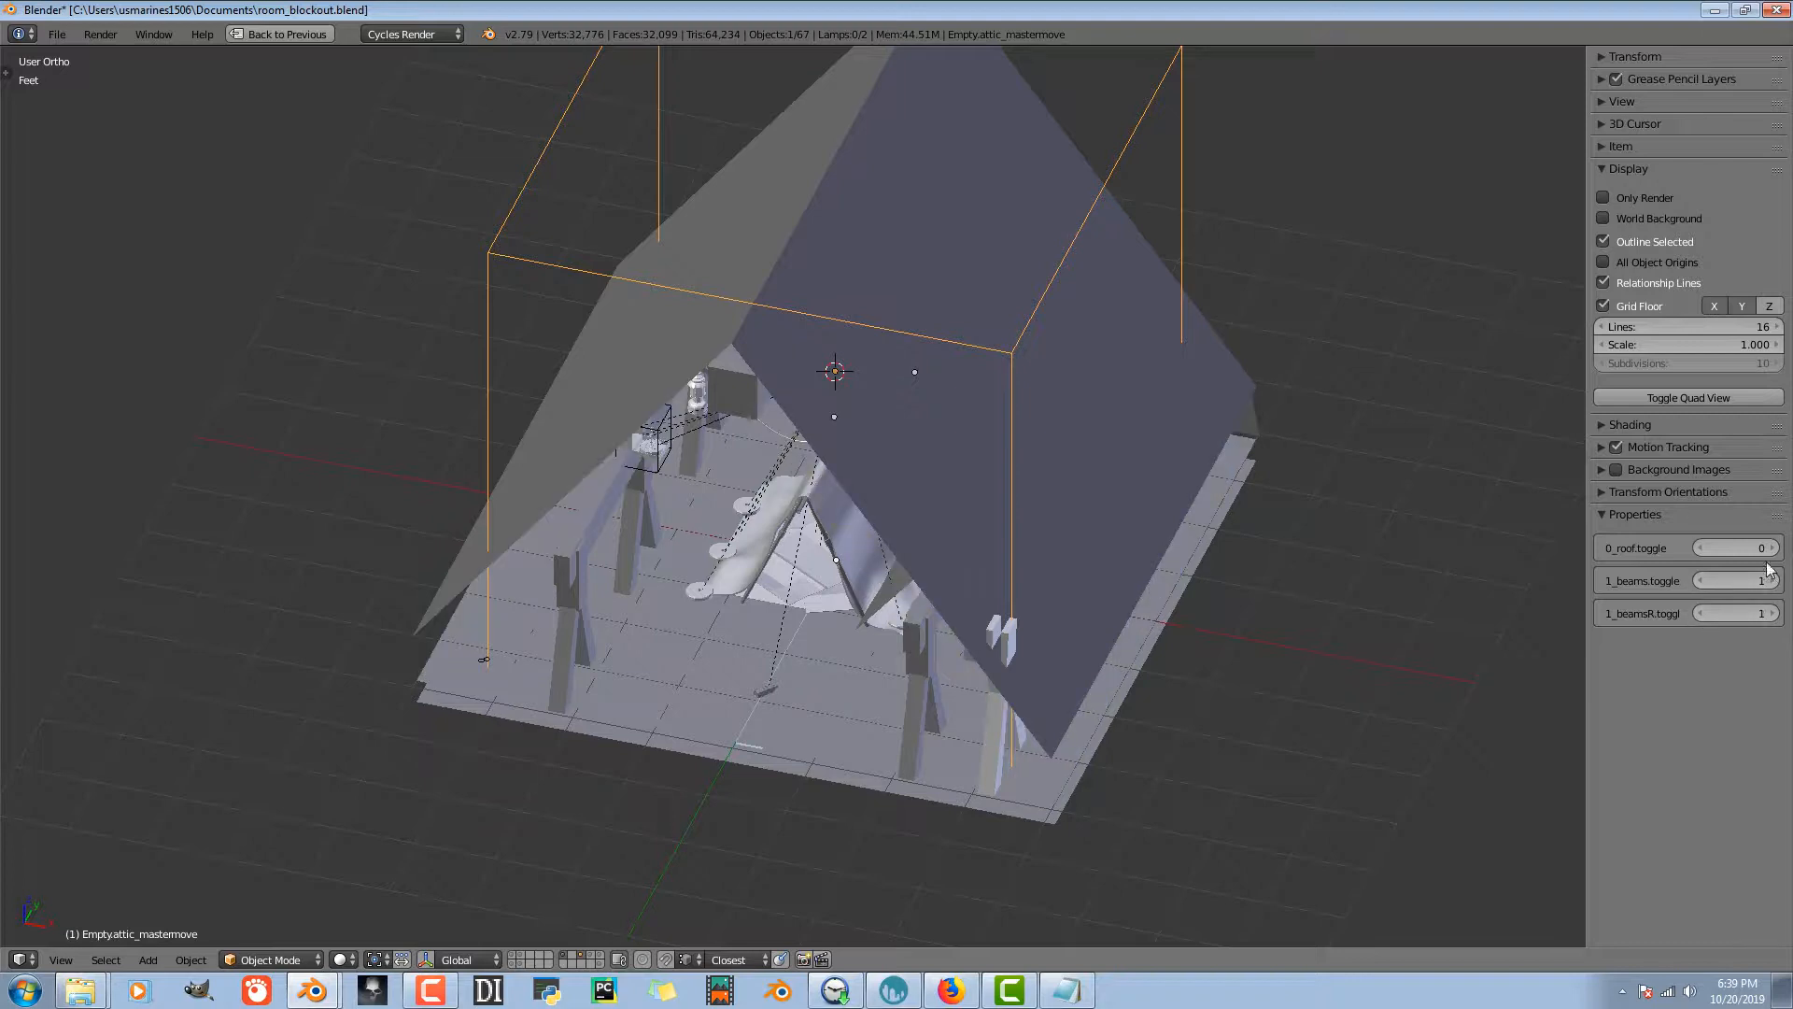
pyautogui.click(1772, 549)
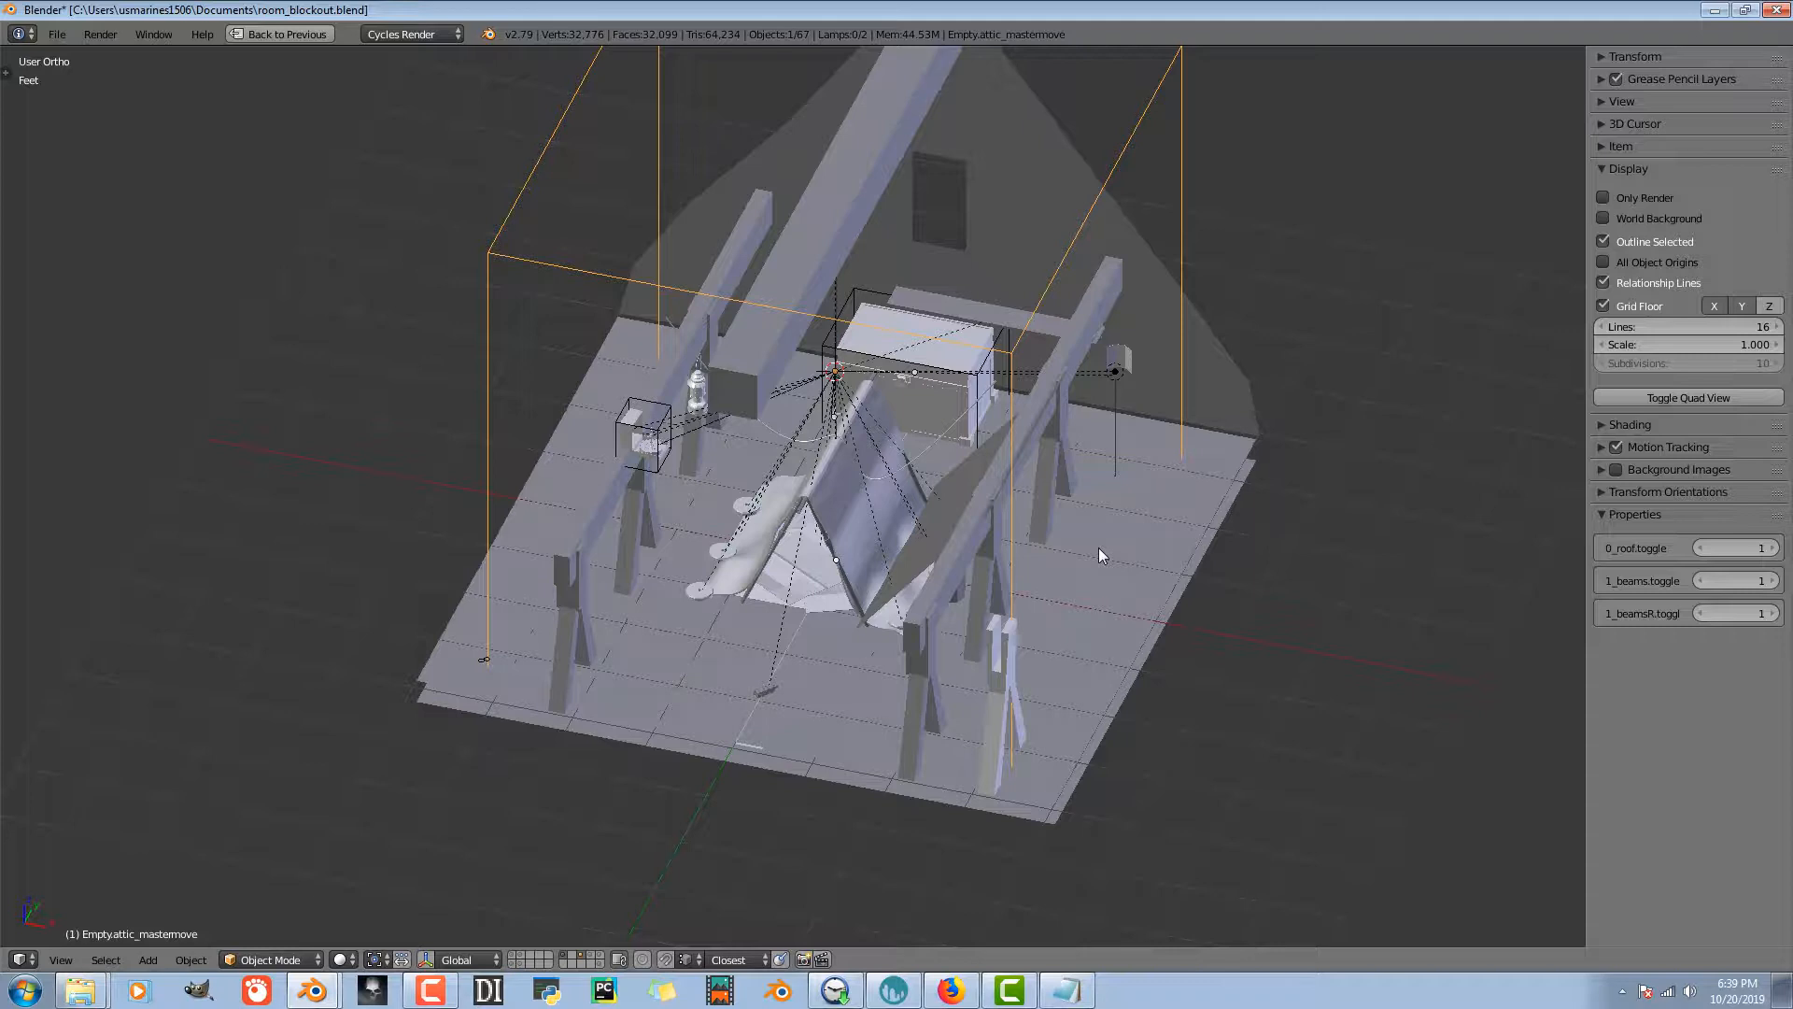
# - Restore the multi-editor layout from the maximized 3D view and hide the view's properties sidebar
pyautogui.hotkey('ctrl', 'Up')
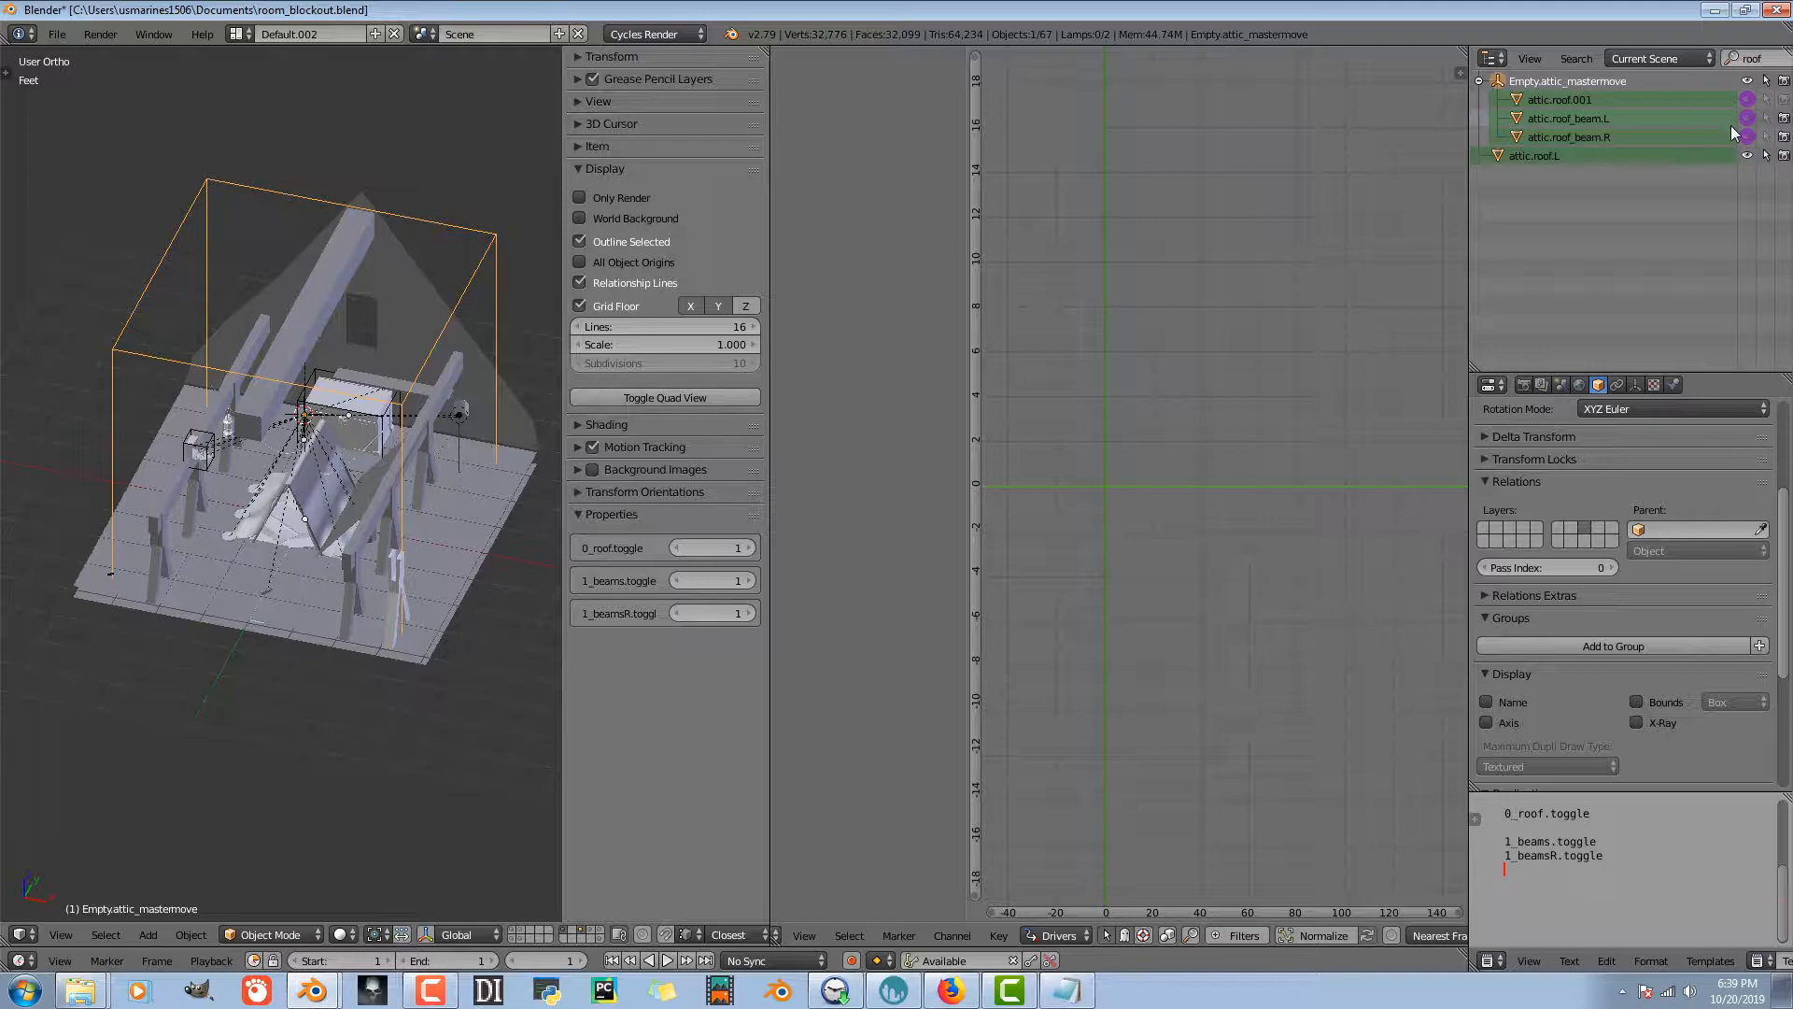
pyautogui.moveTo(420, 621); pyautogui.dragTo(394, 648, button='middle')
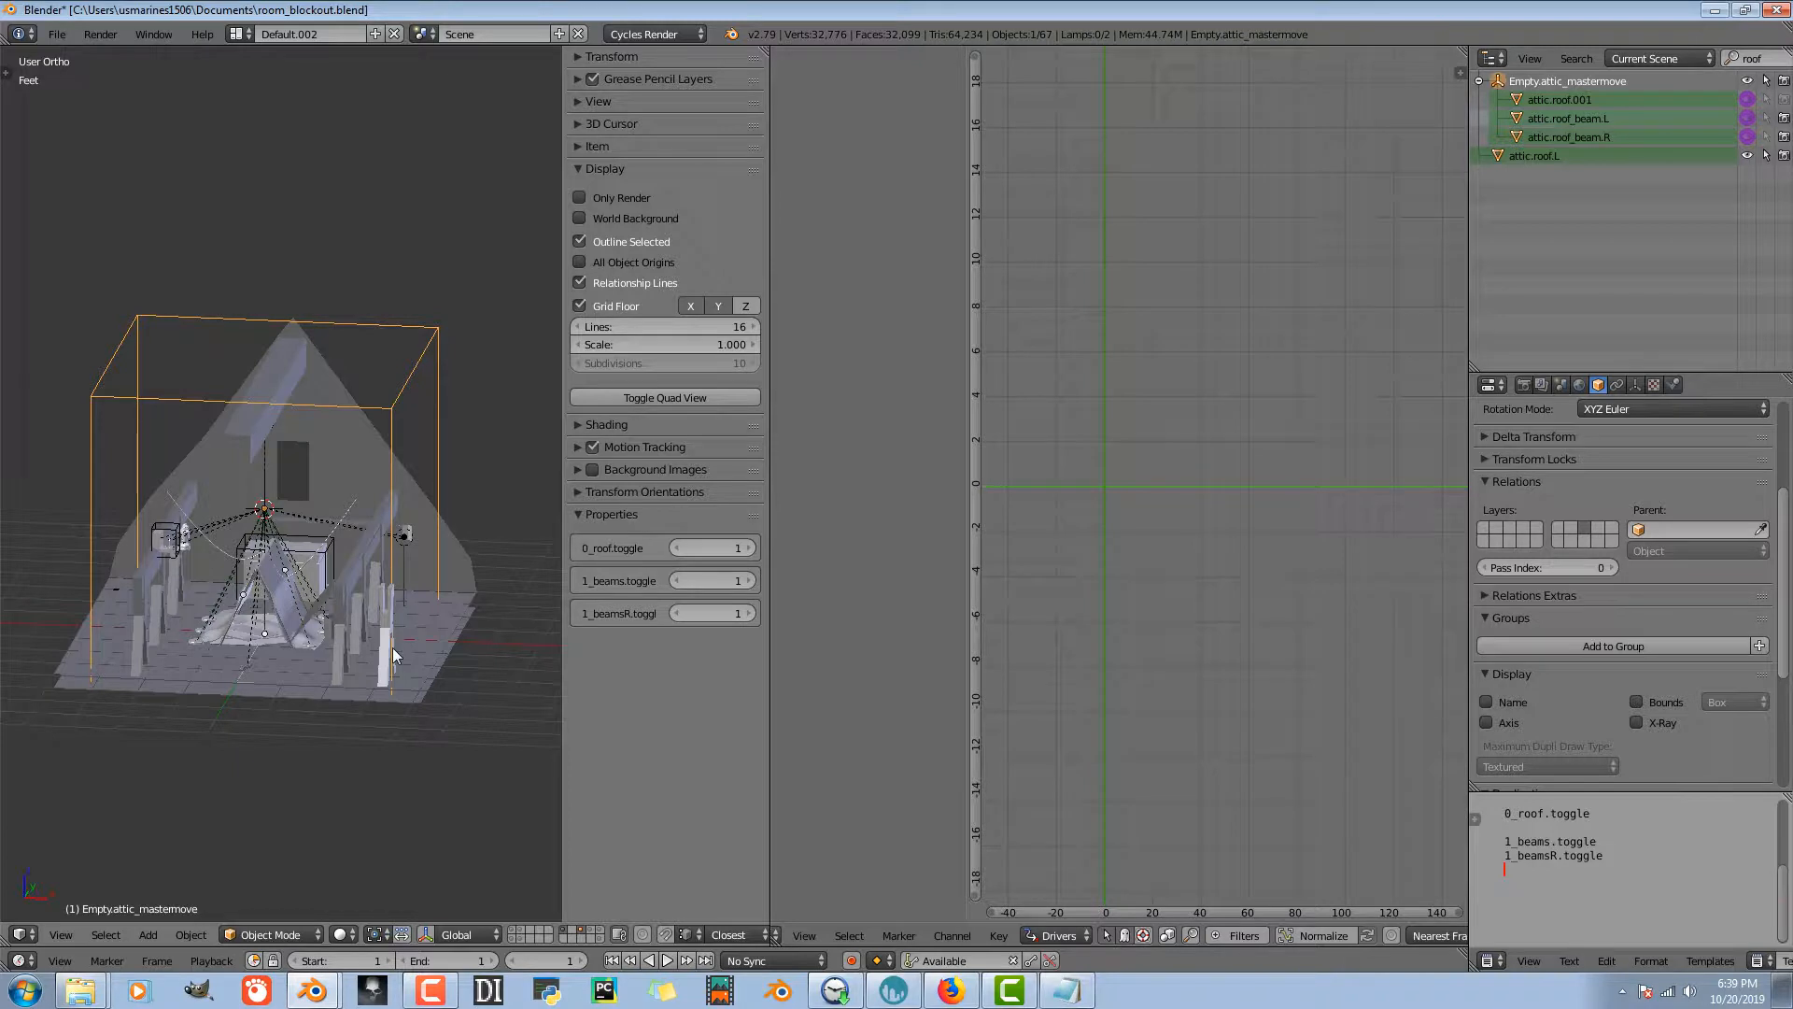
pyautogui.moveTo(351, 641); pyautogui.dragTo(310, 649, button='middle')
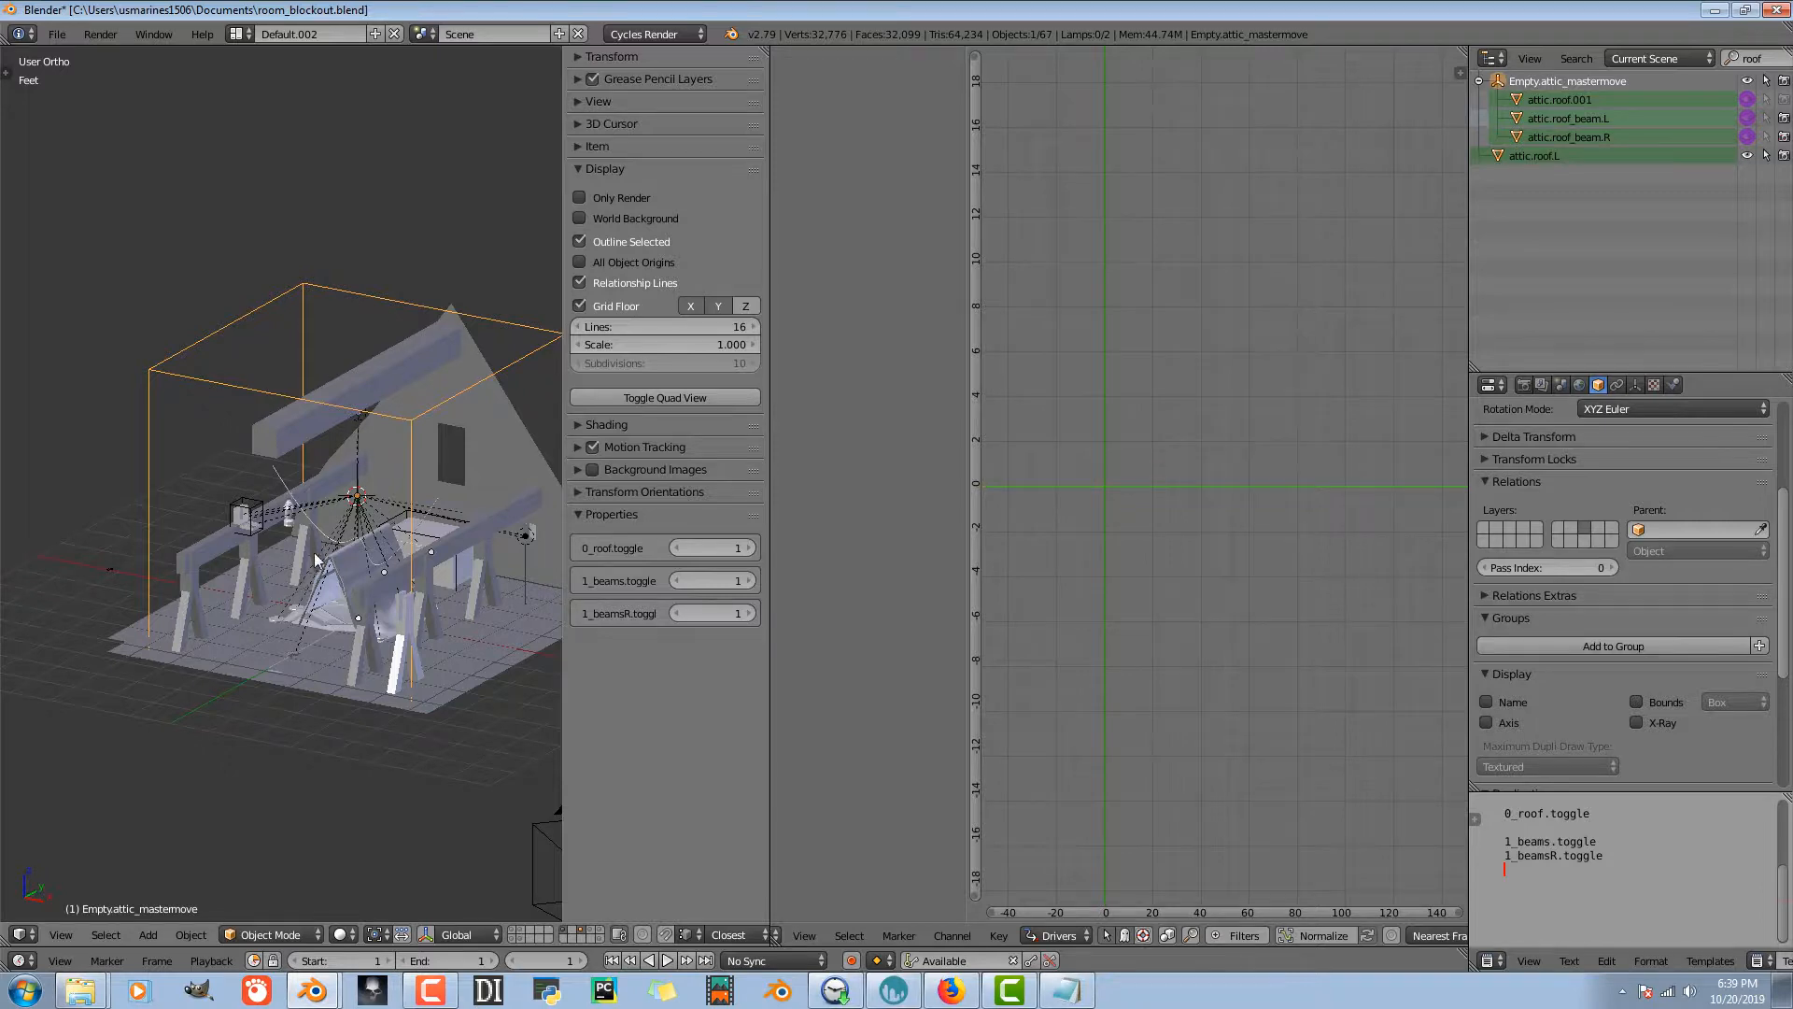
pyautogui.moveTo(317, 561); pyautogui.dragTo(366, 577, button='middle')
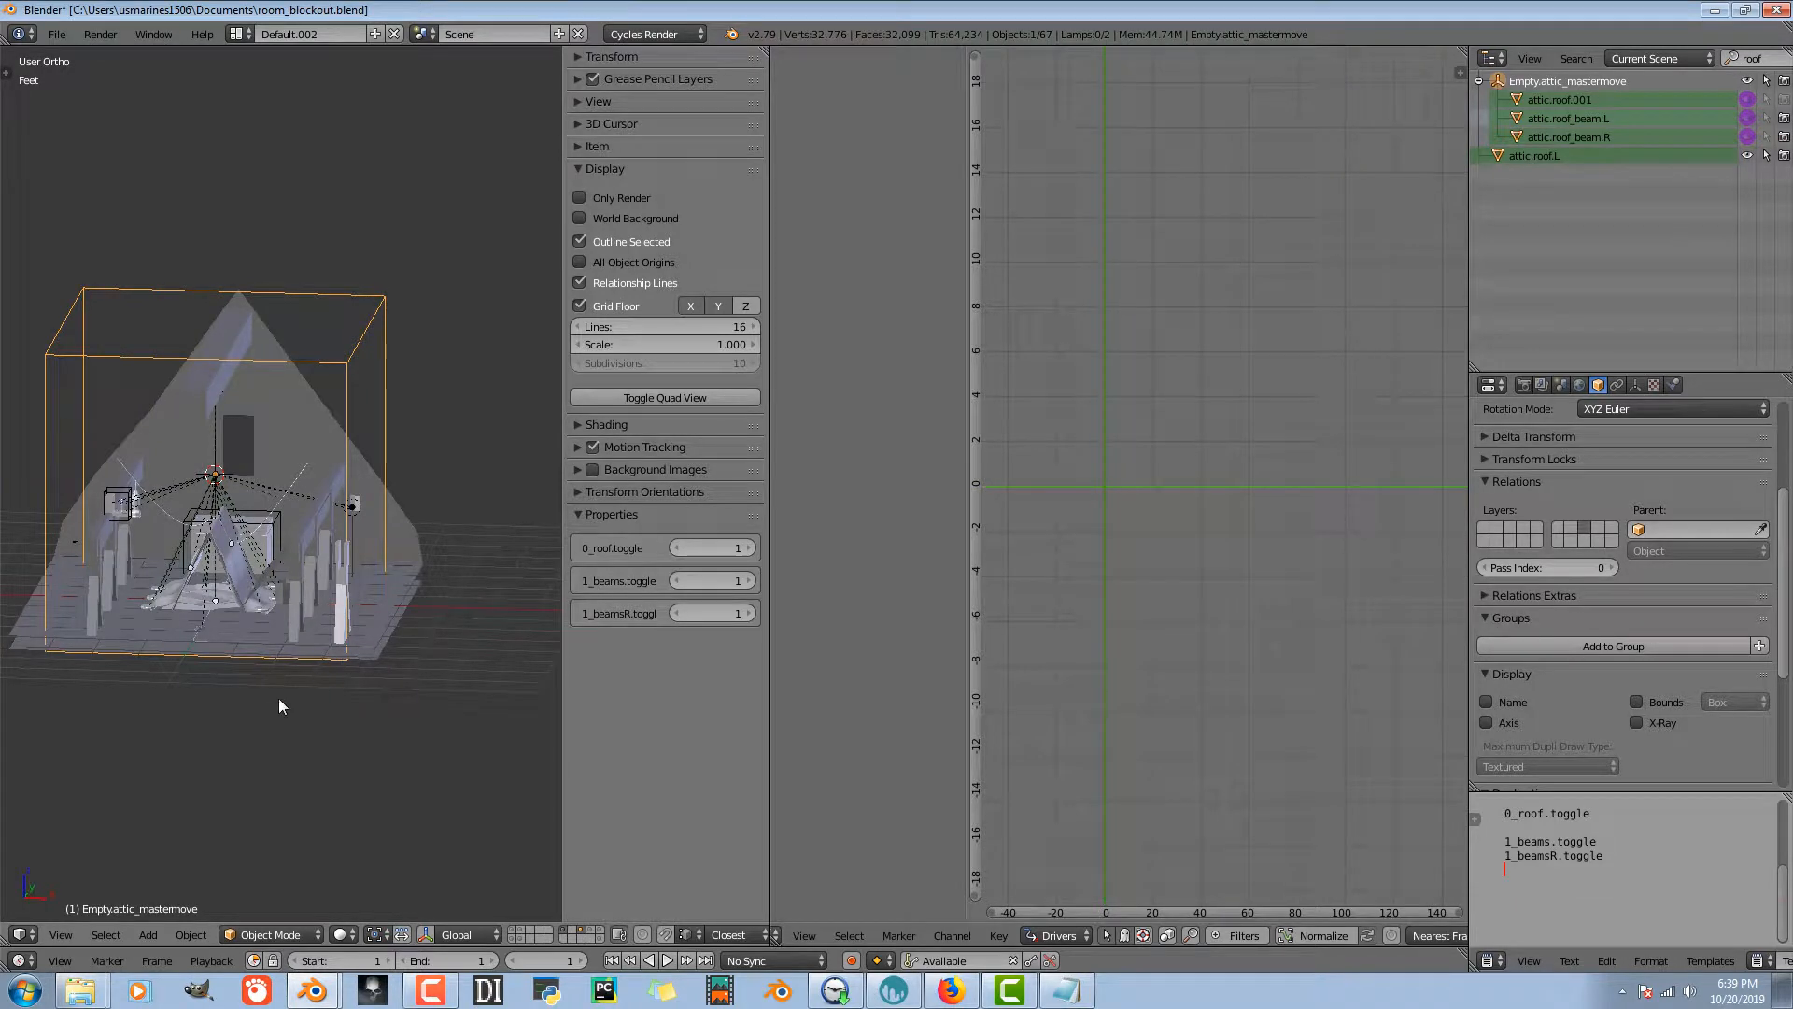
pyautogui.press('n')
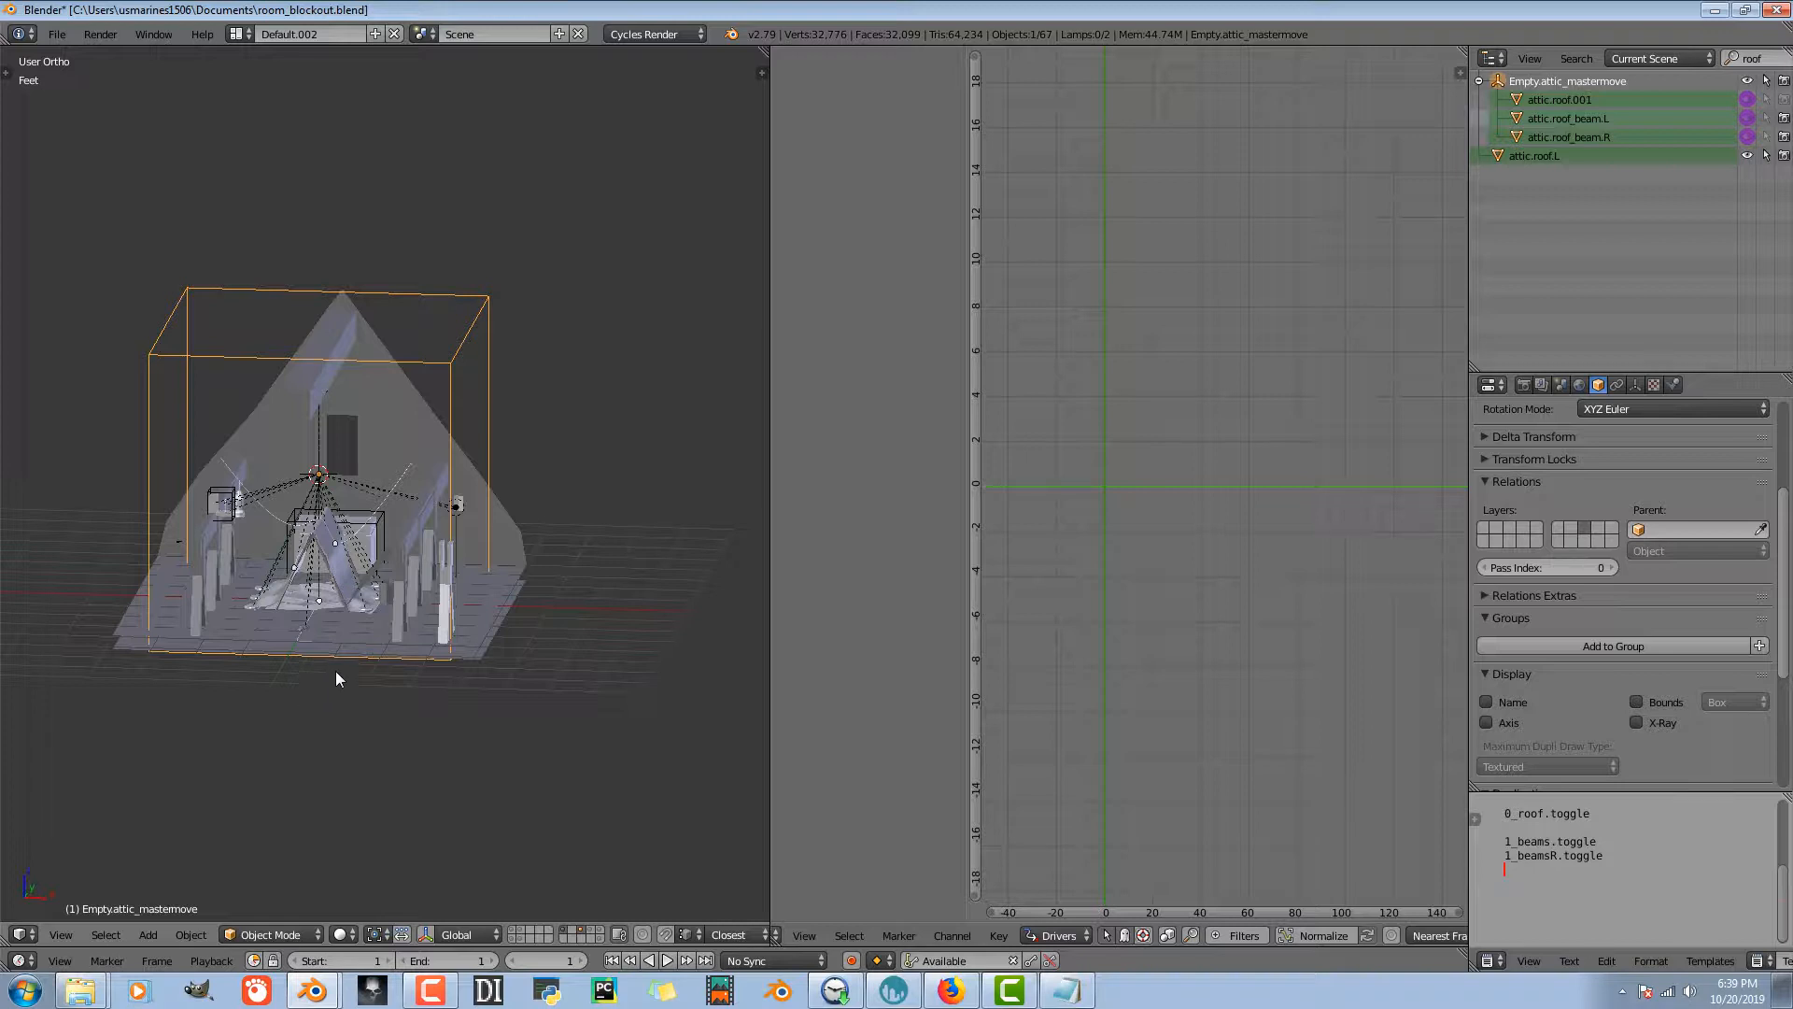
pyautogui.scroll(5, 334, 671)
pyautogui.keyDown('shift'); pyautogui.moveTo(574, 582); pyautogui.dragTo(505, 694, button='middle'); pyautogui.keyUp('shift')
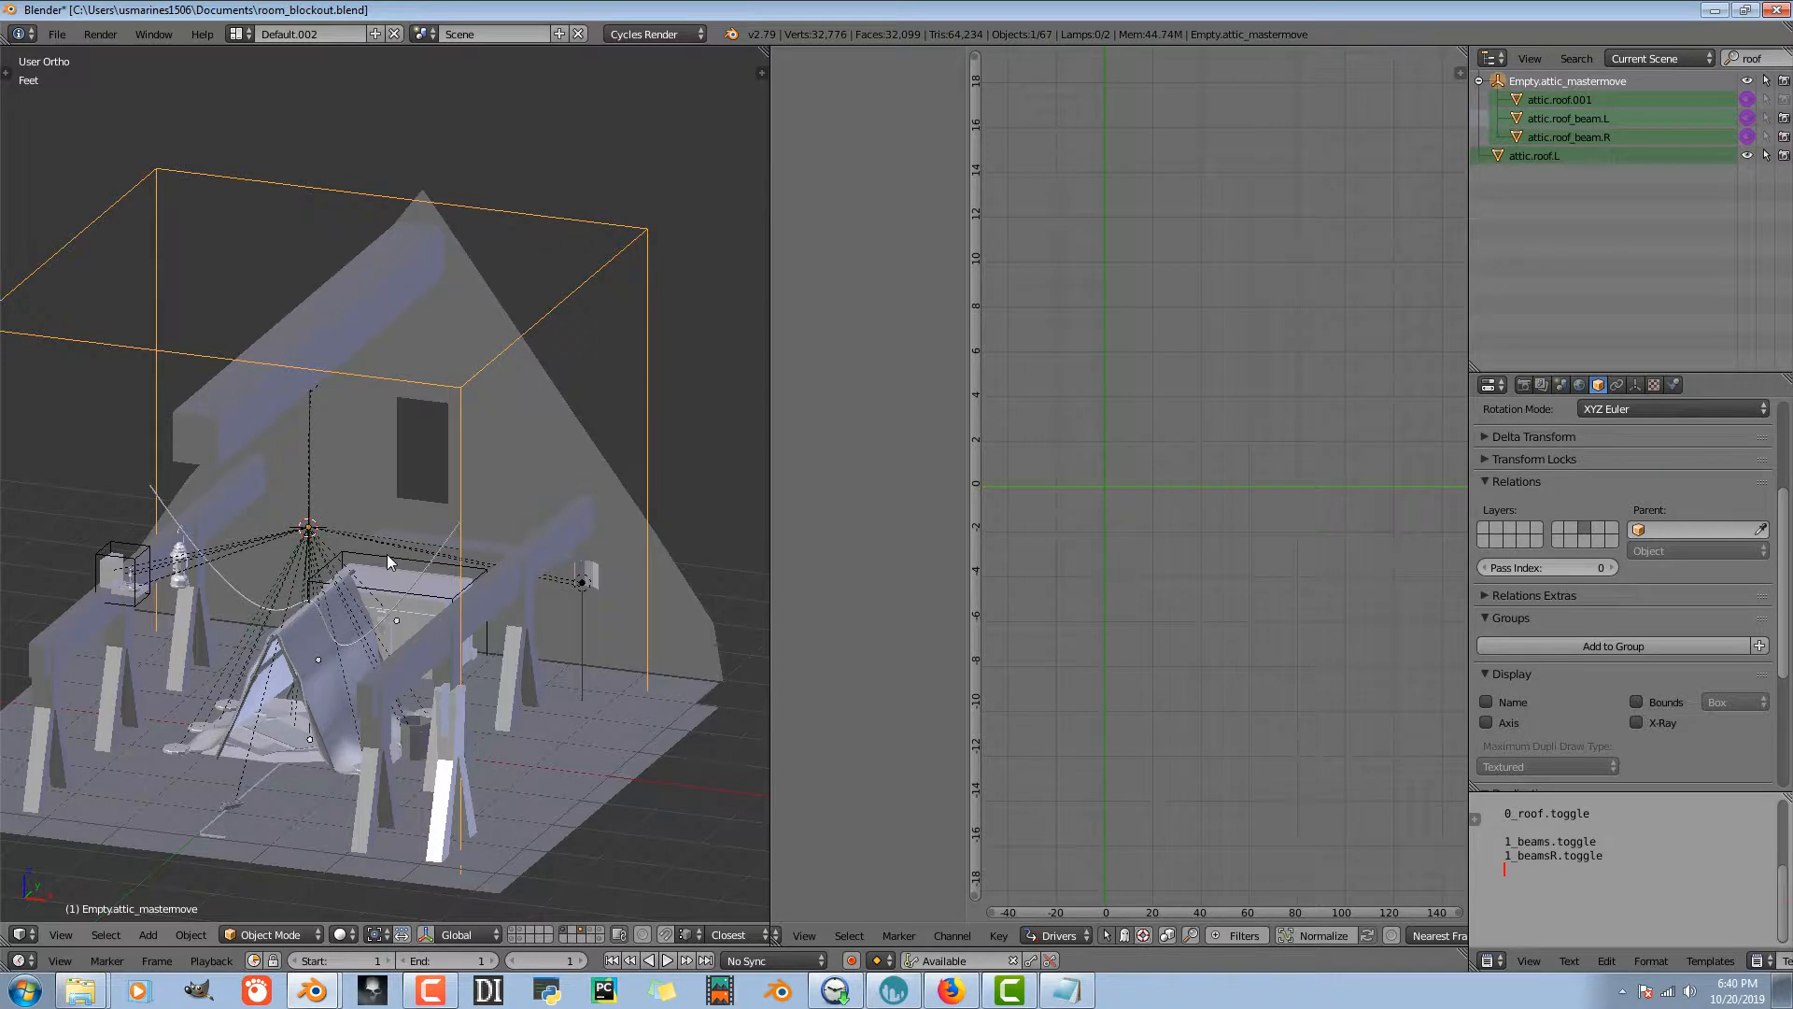
# - Select the attic trusses, reselect the master empty, and test-move it with its attached parts before cancelling
pyautogui.rightClick(514, 594)
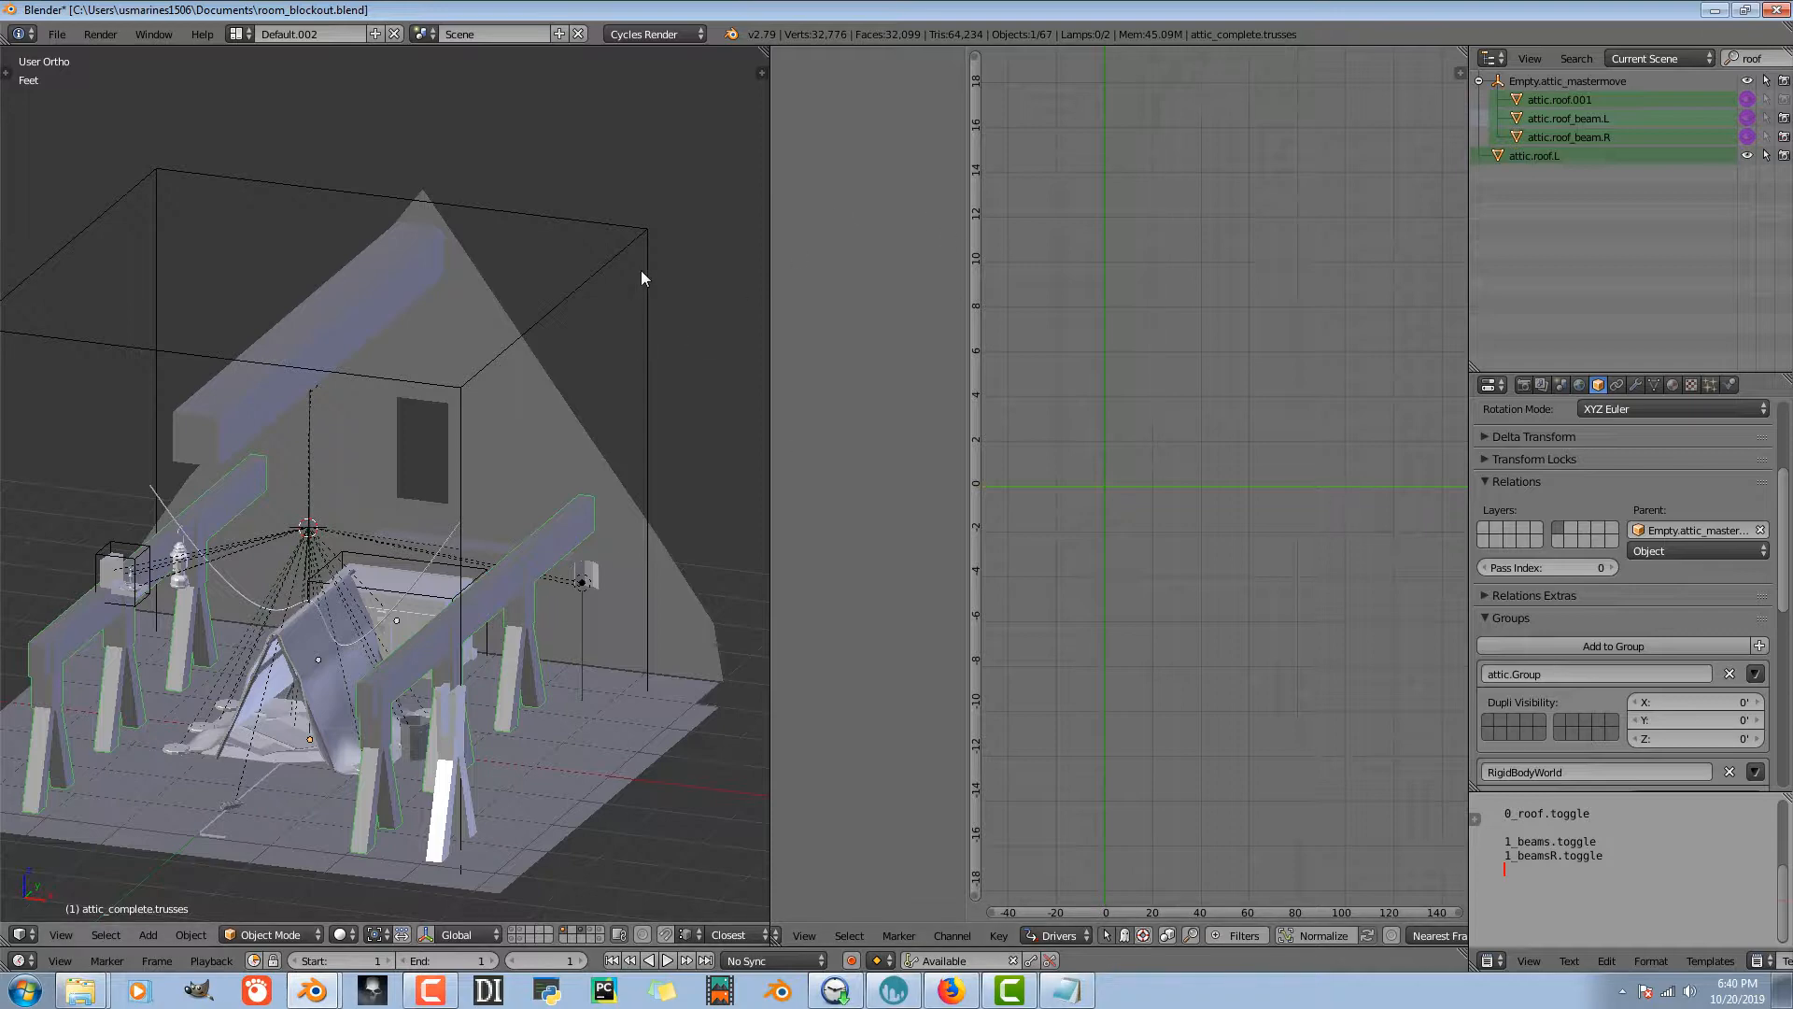
pyautogui.rightClick(619, 256)
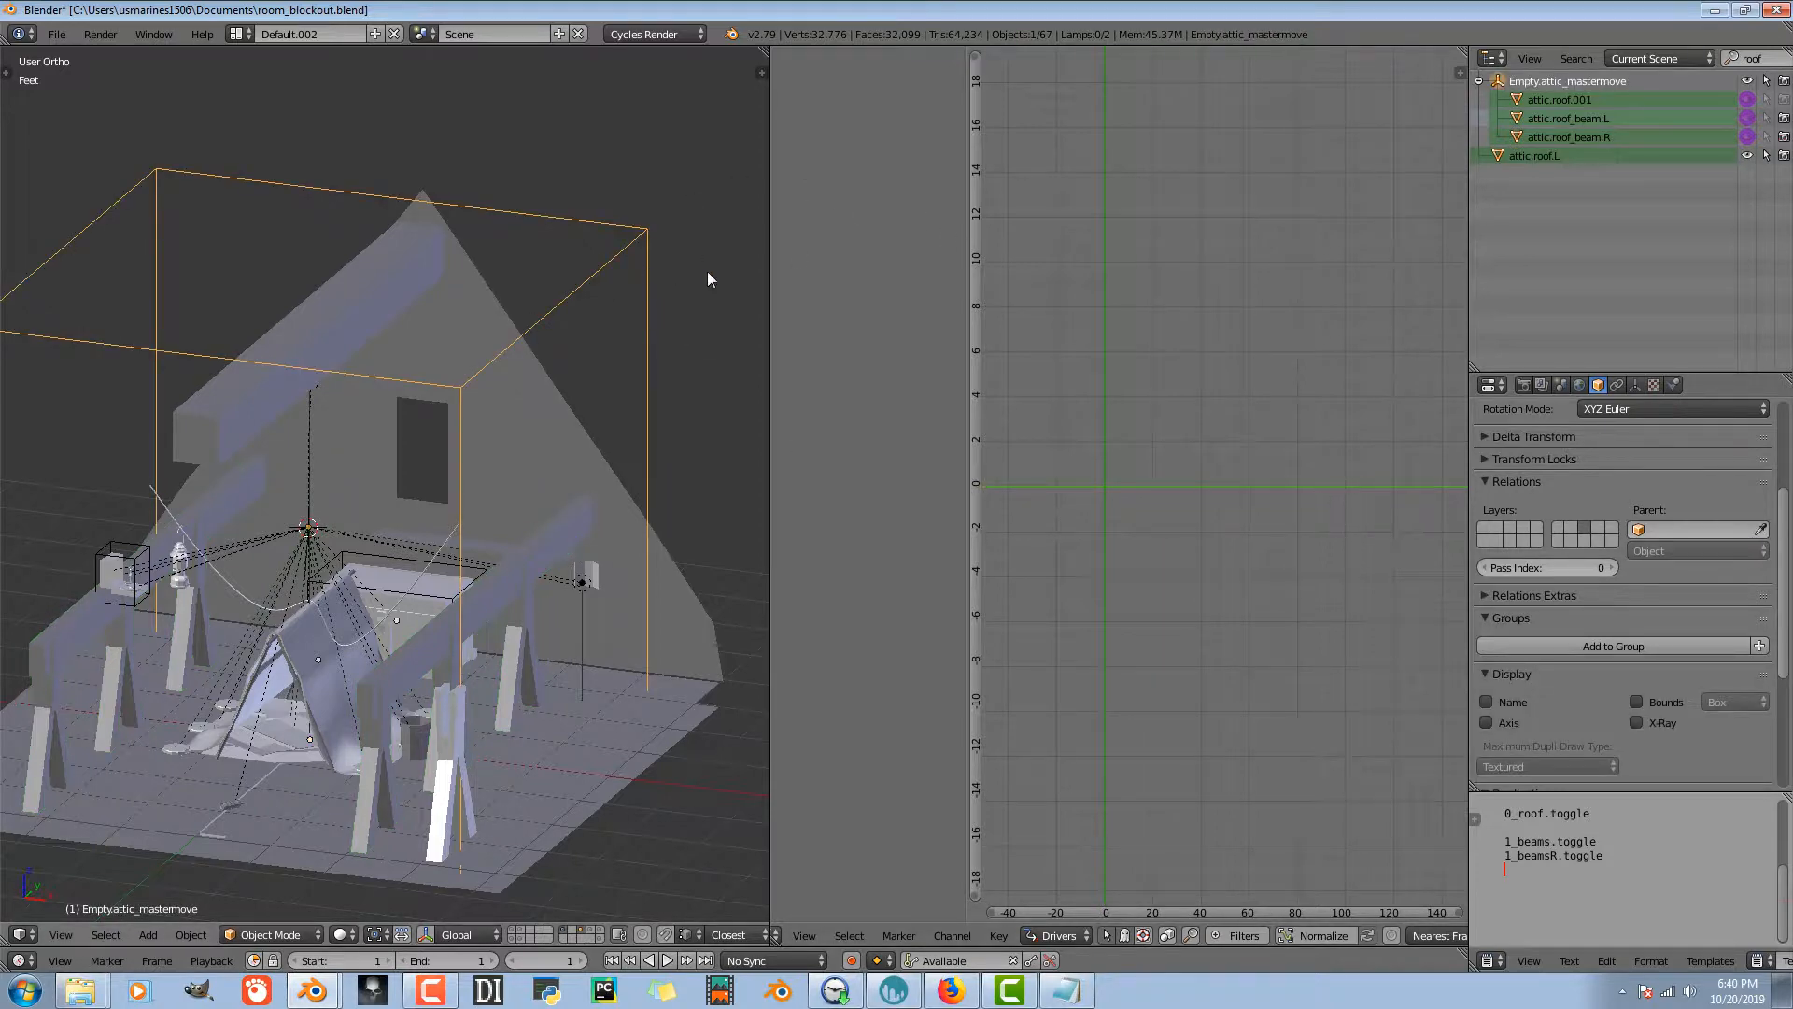
pyautogui.press('g')
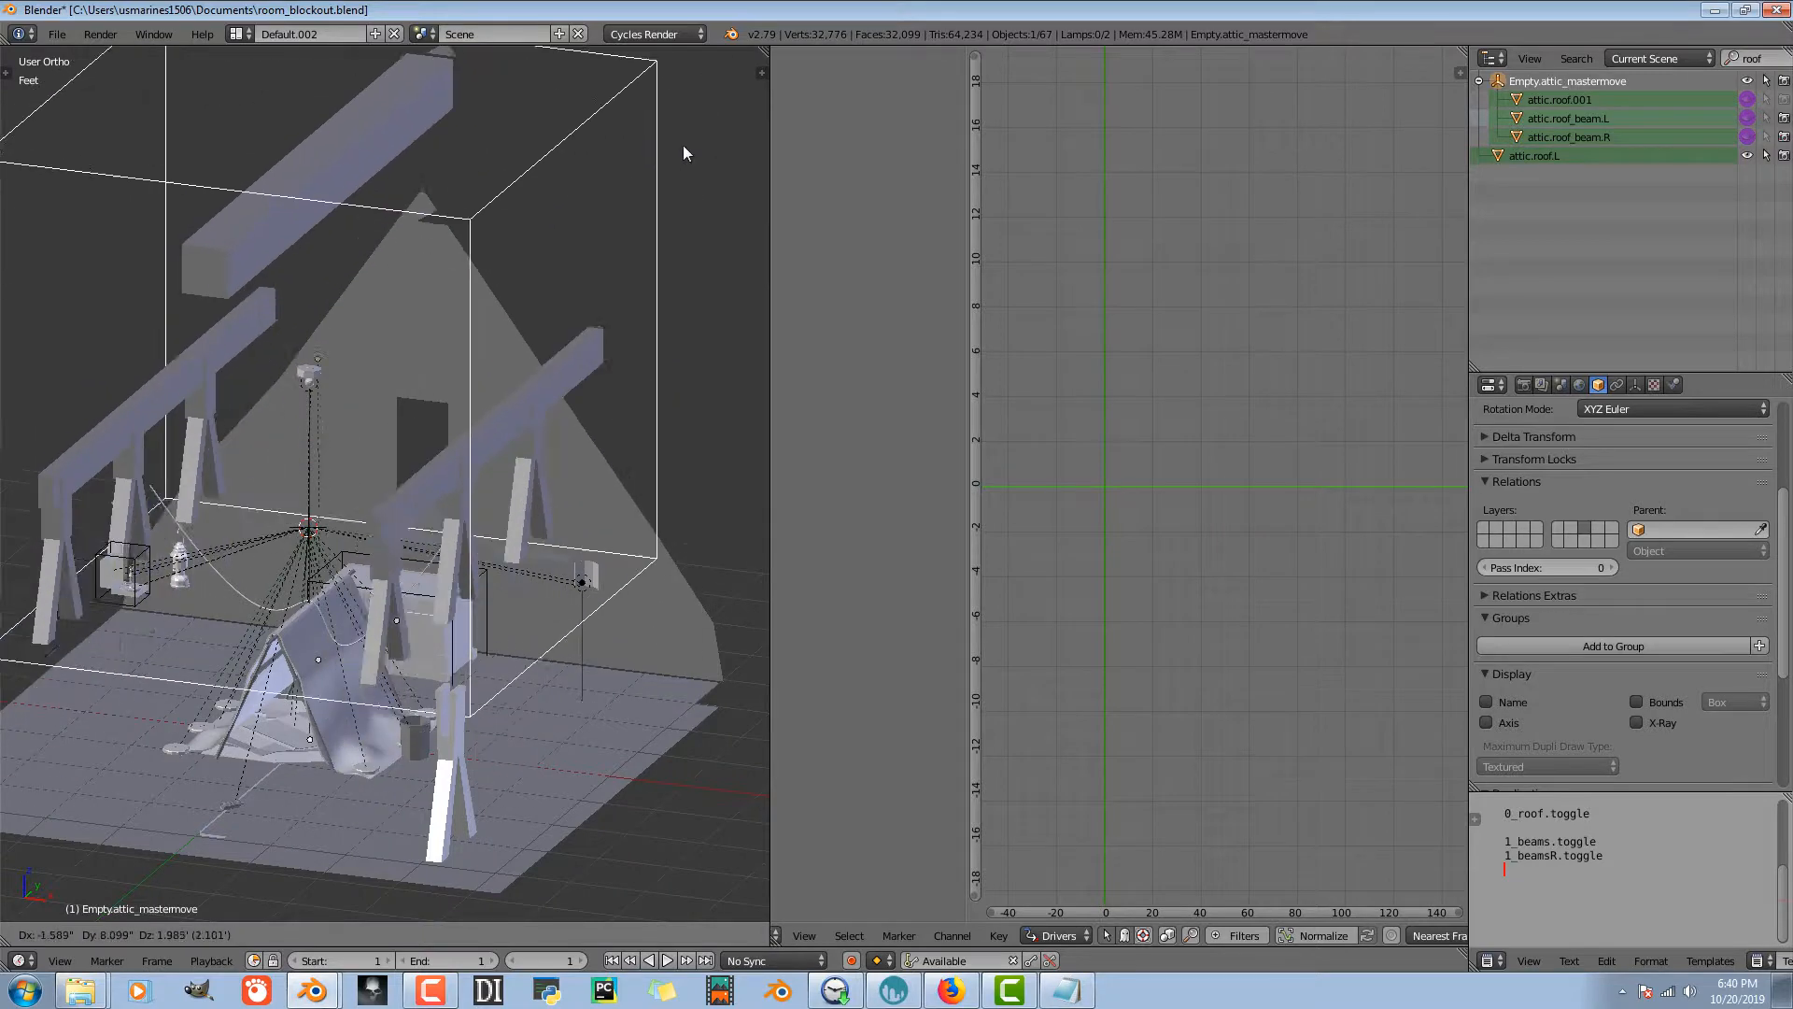
pyautogui.rightClick(828, 179)
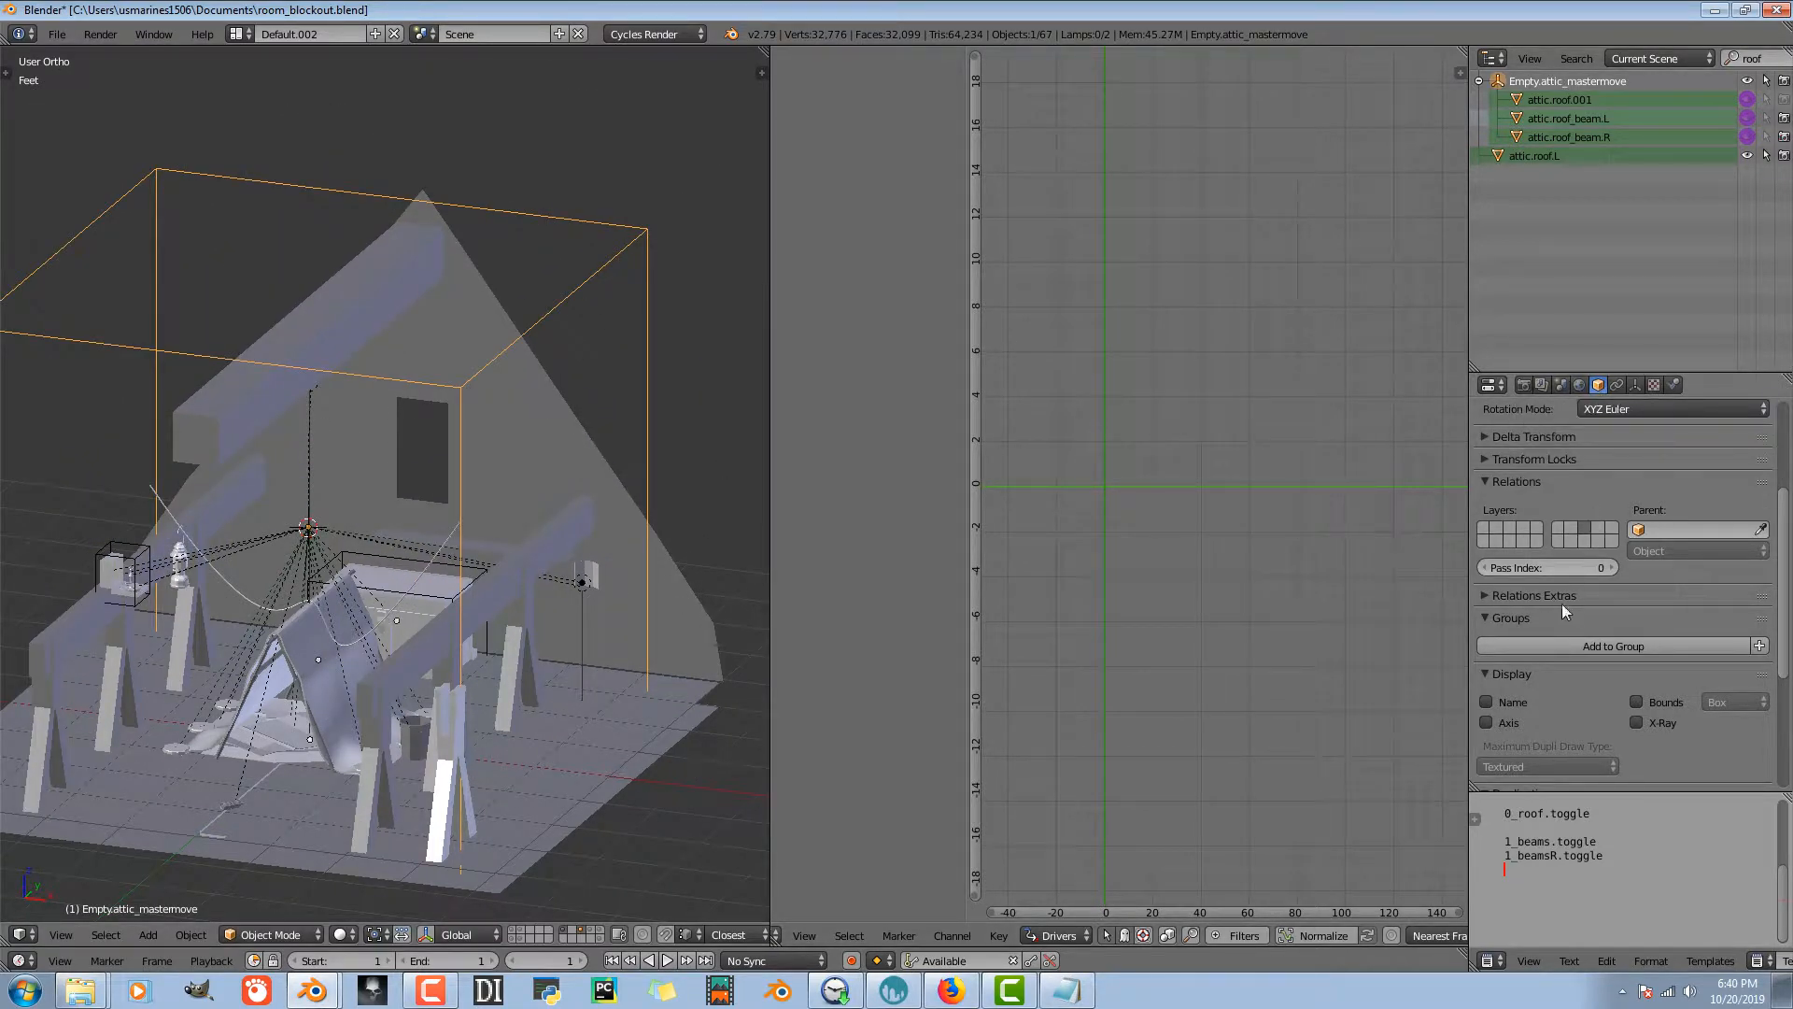
# - Add a new custom property to the attic master empty's object settings
pyautogui.scroll(-5, 1623, 602)
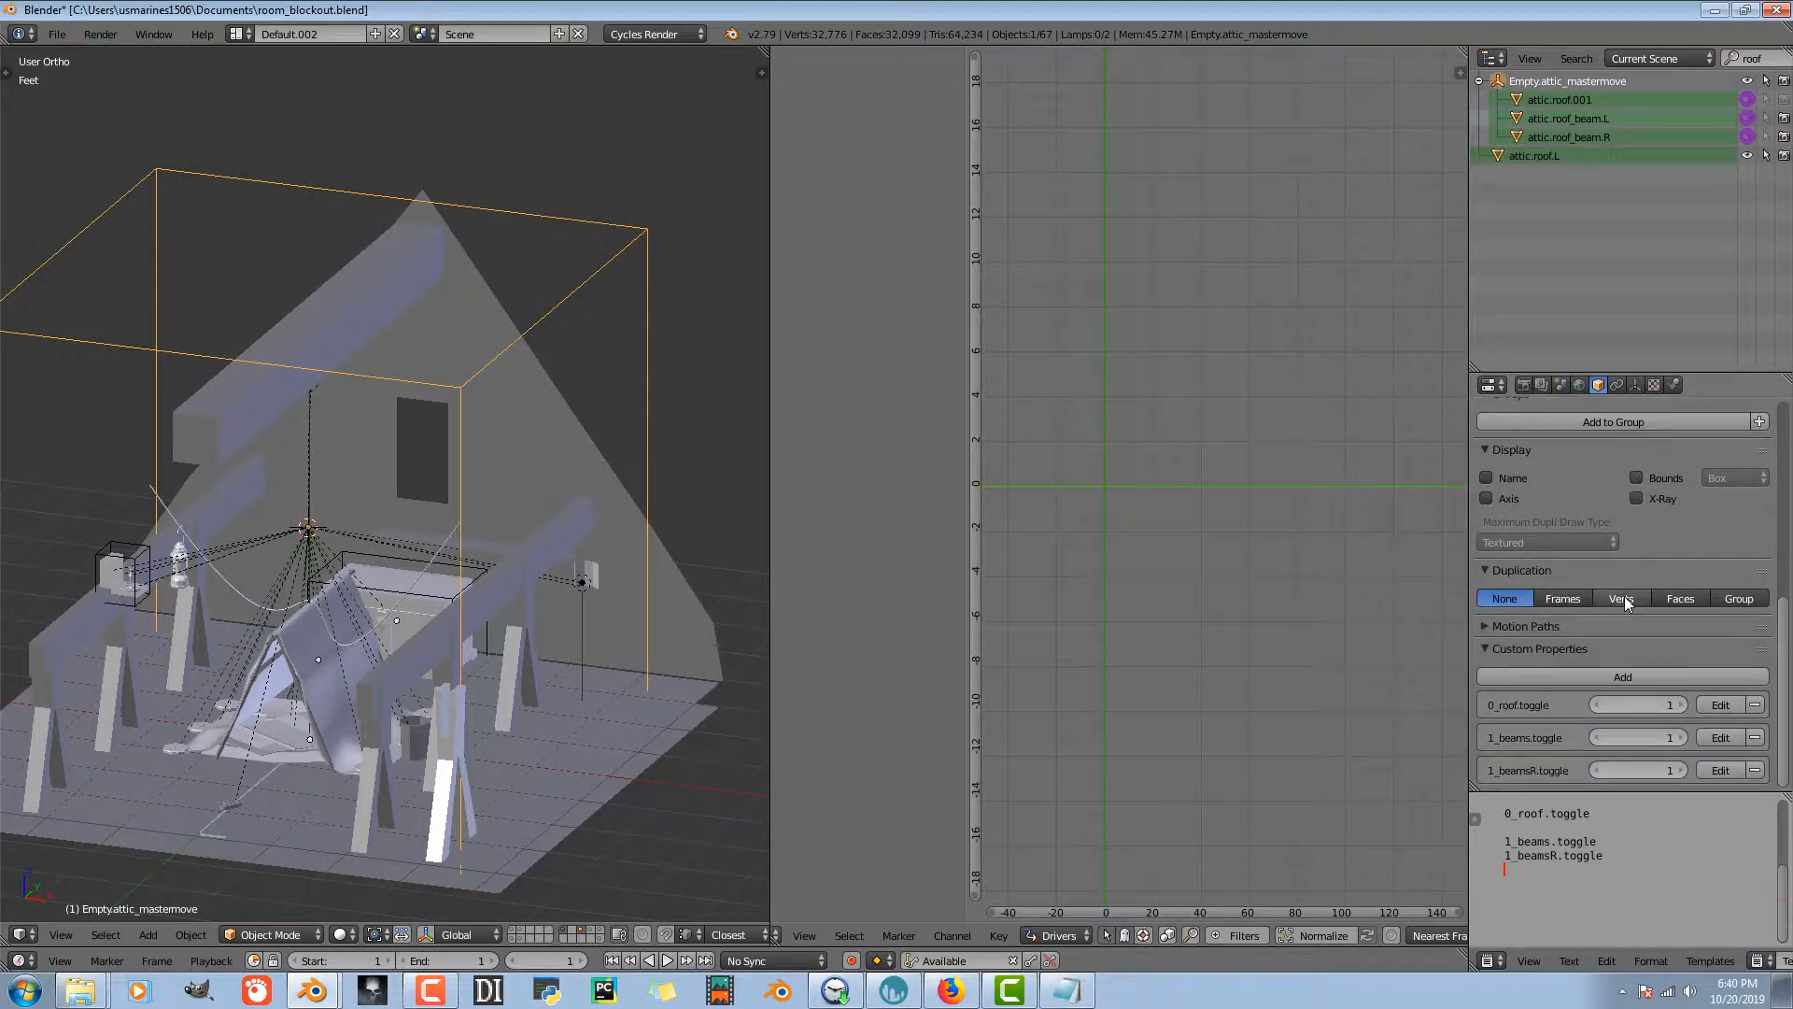
pyautogui.click(1637, 386)
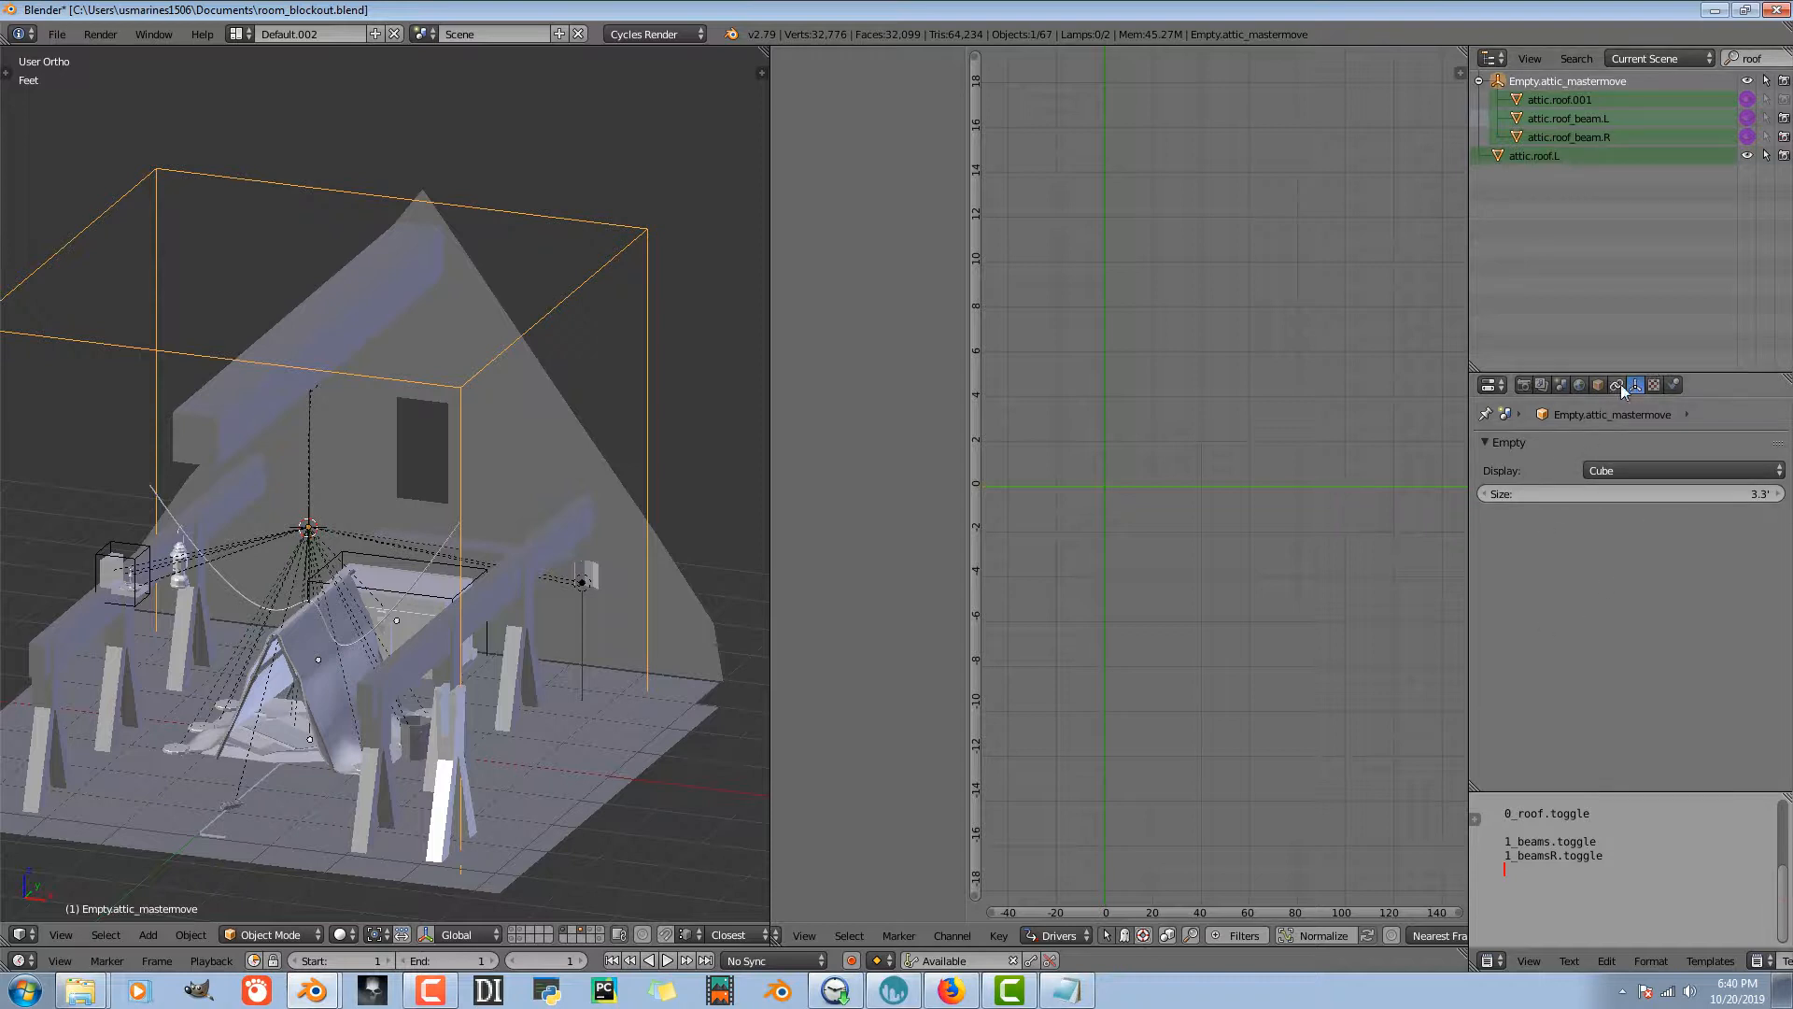
pyautogui.click(1597, 385)
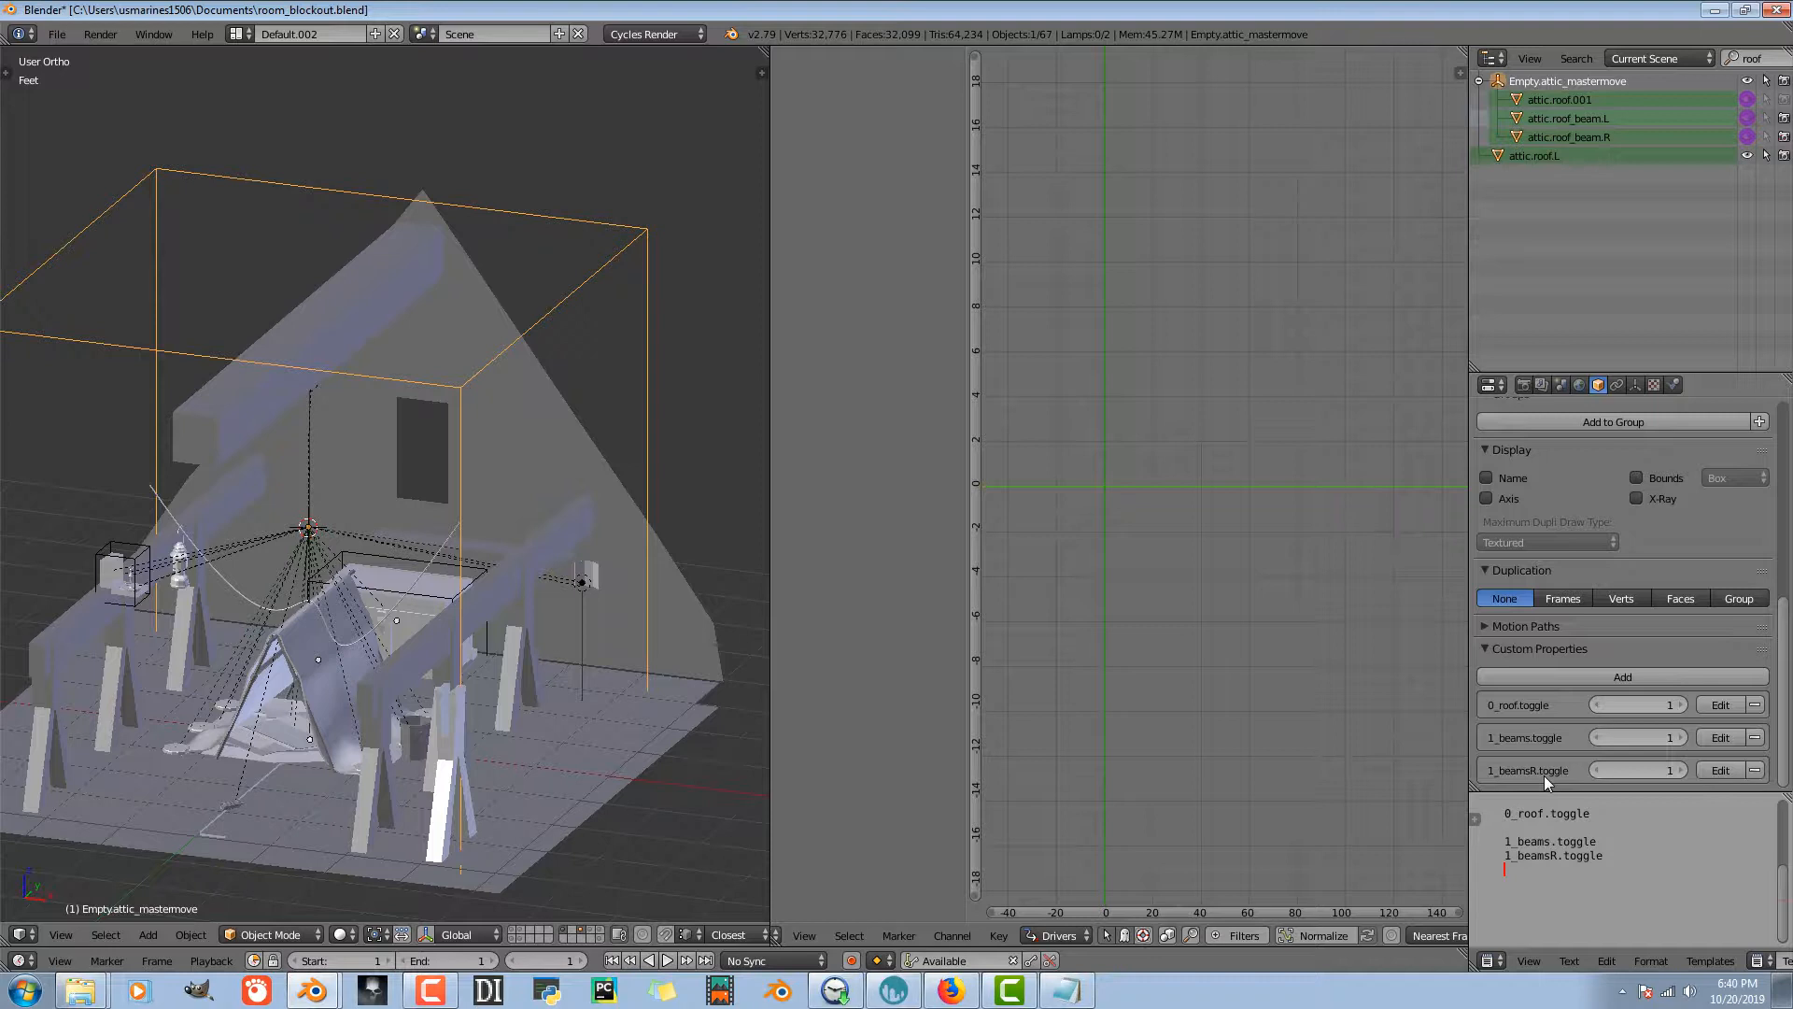
pyautogui.click(1501, 651)
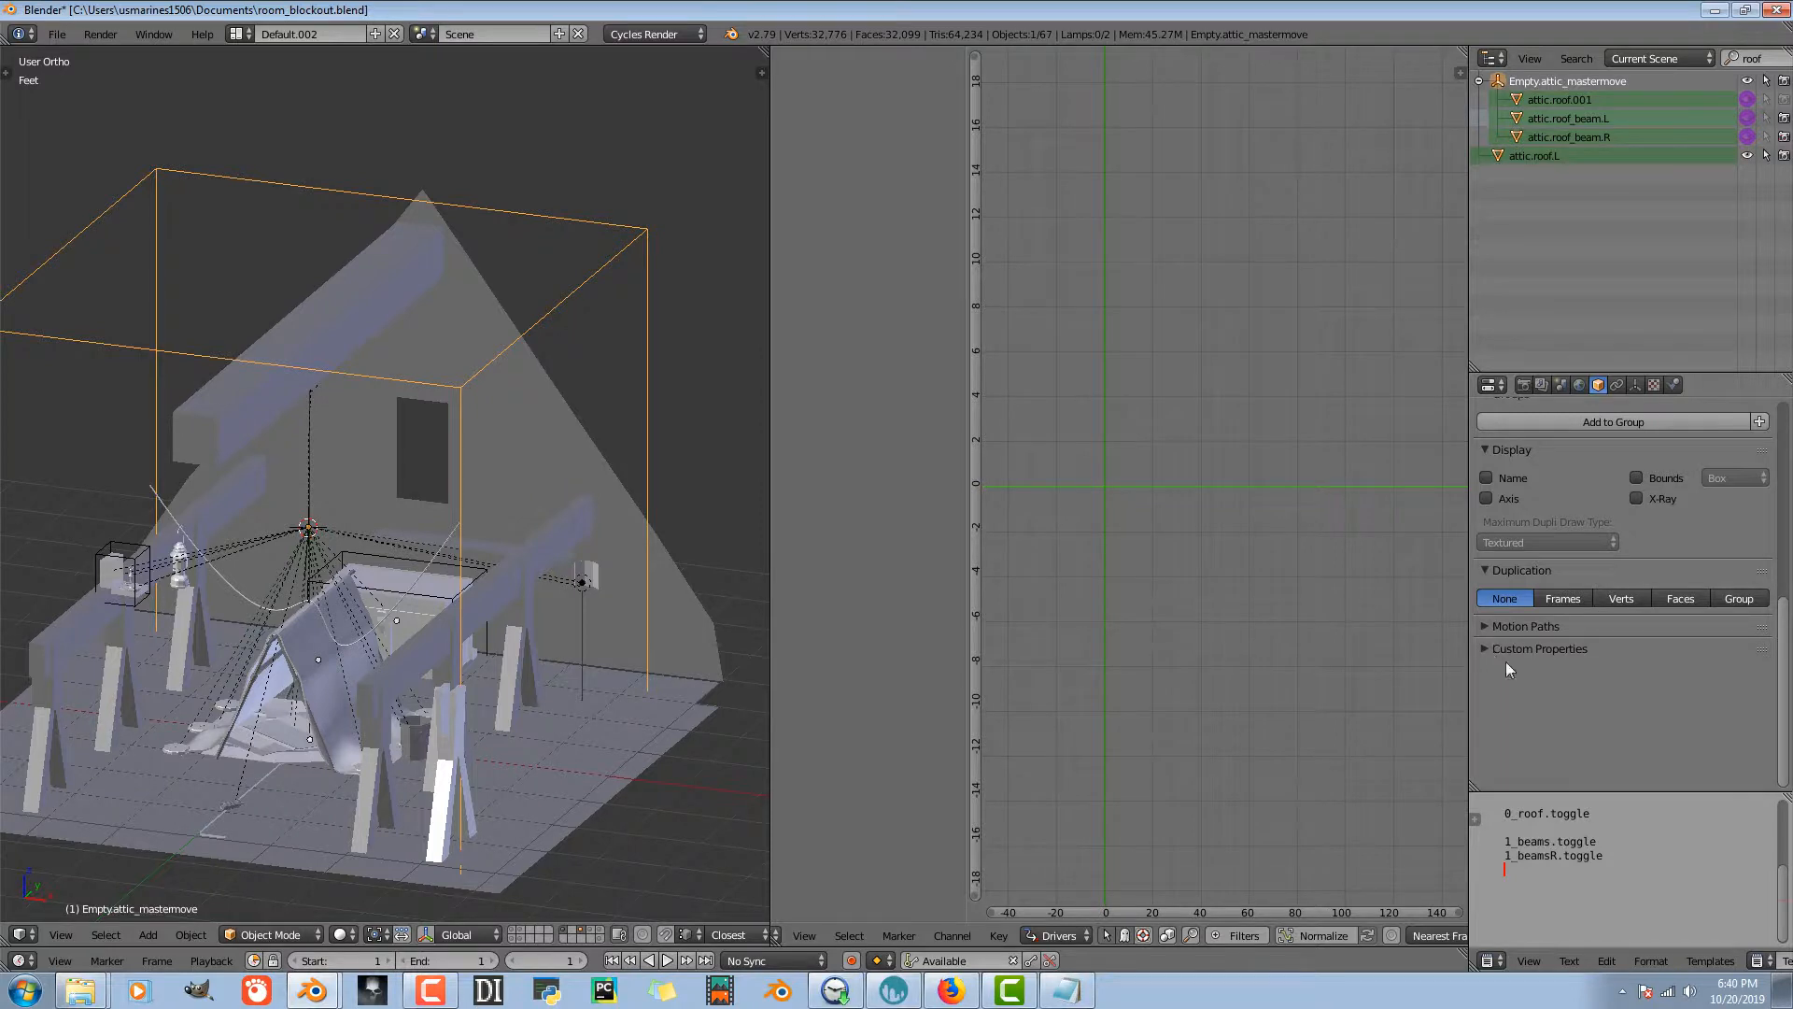
pyautogui.click(1483, 649)
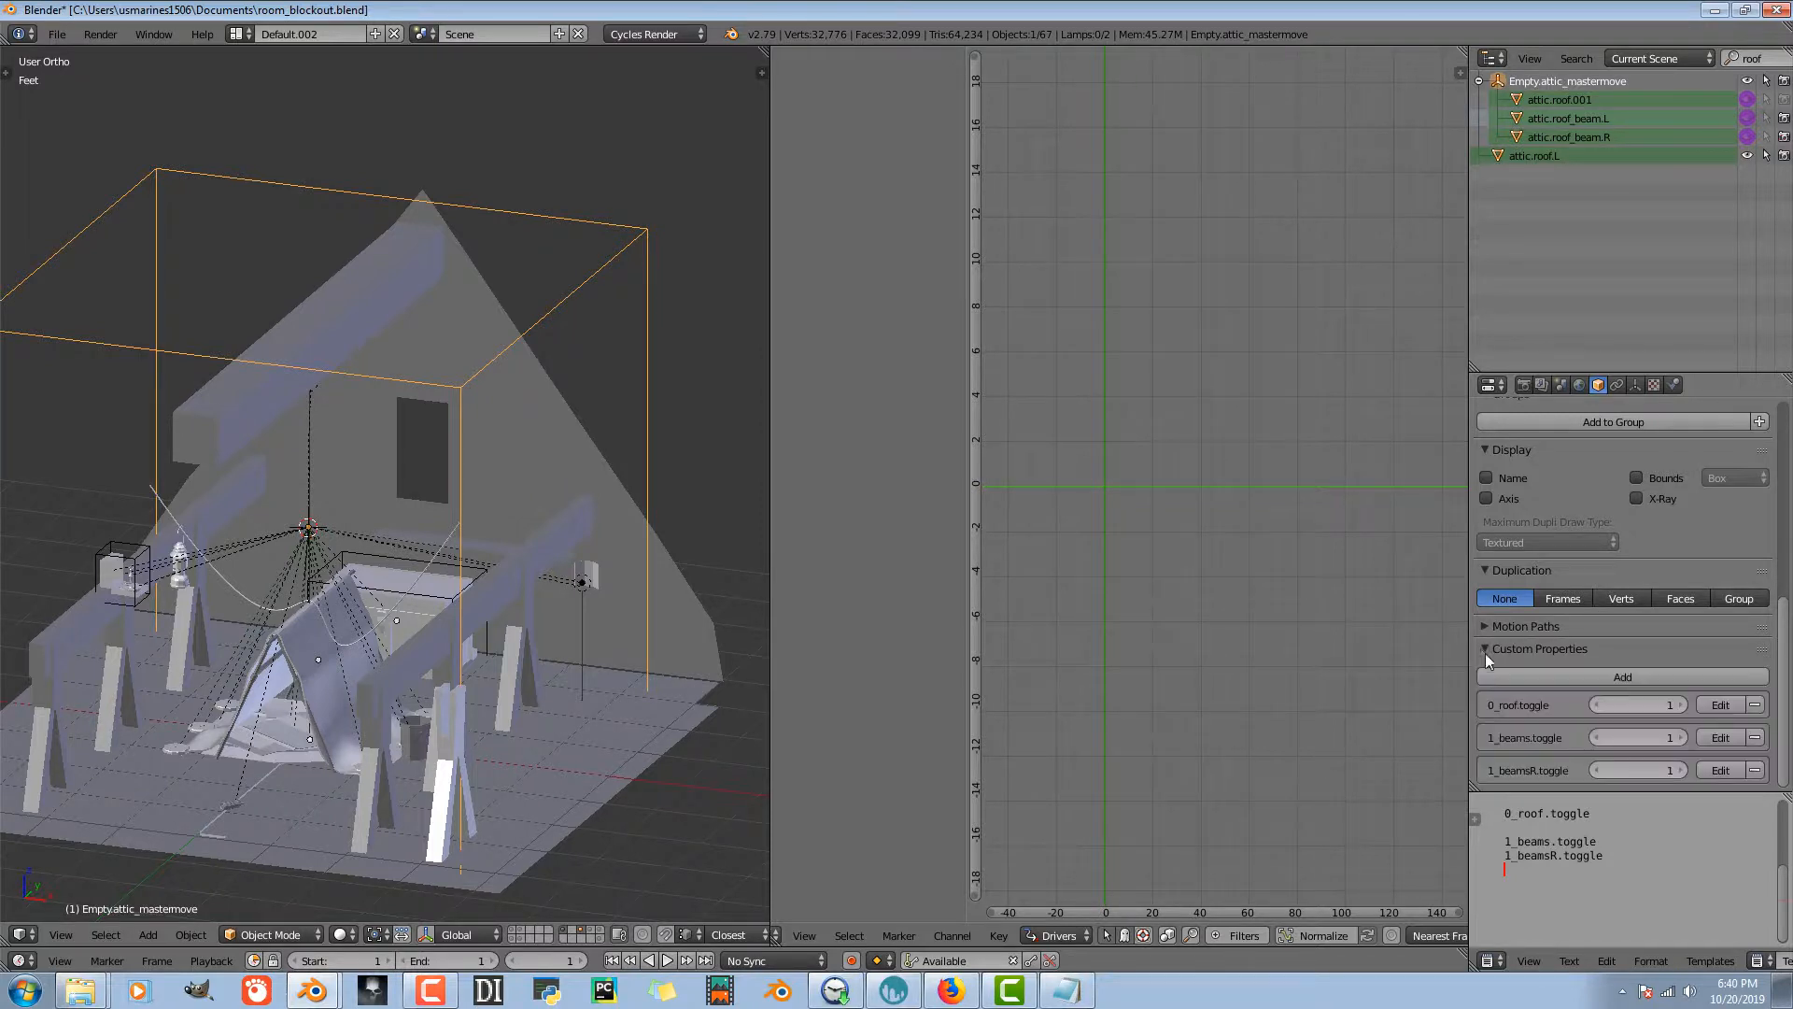
pyautogui.click(1700, 677)
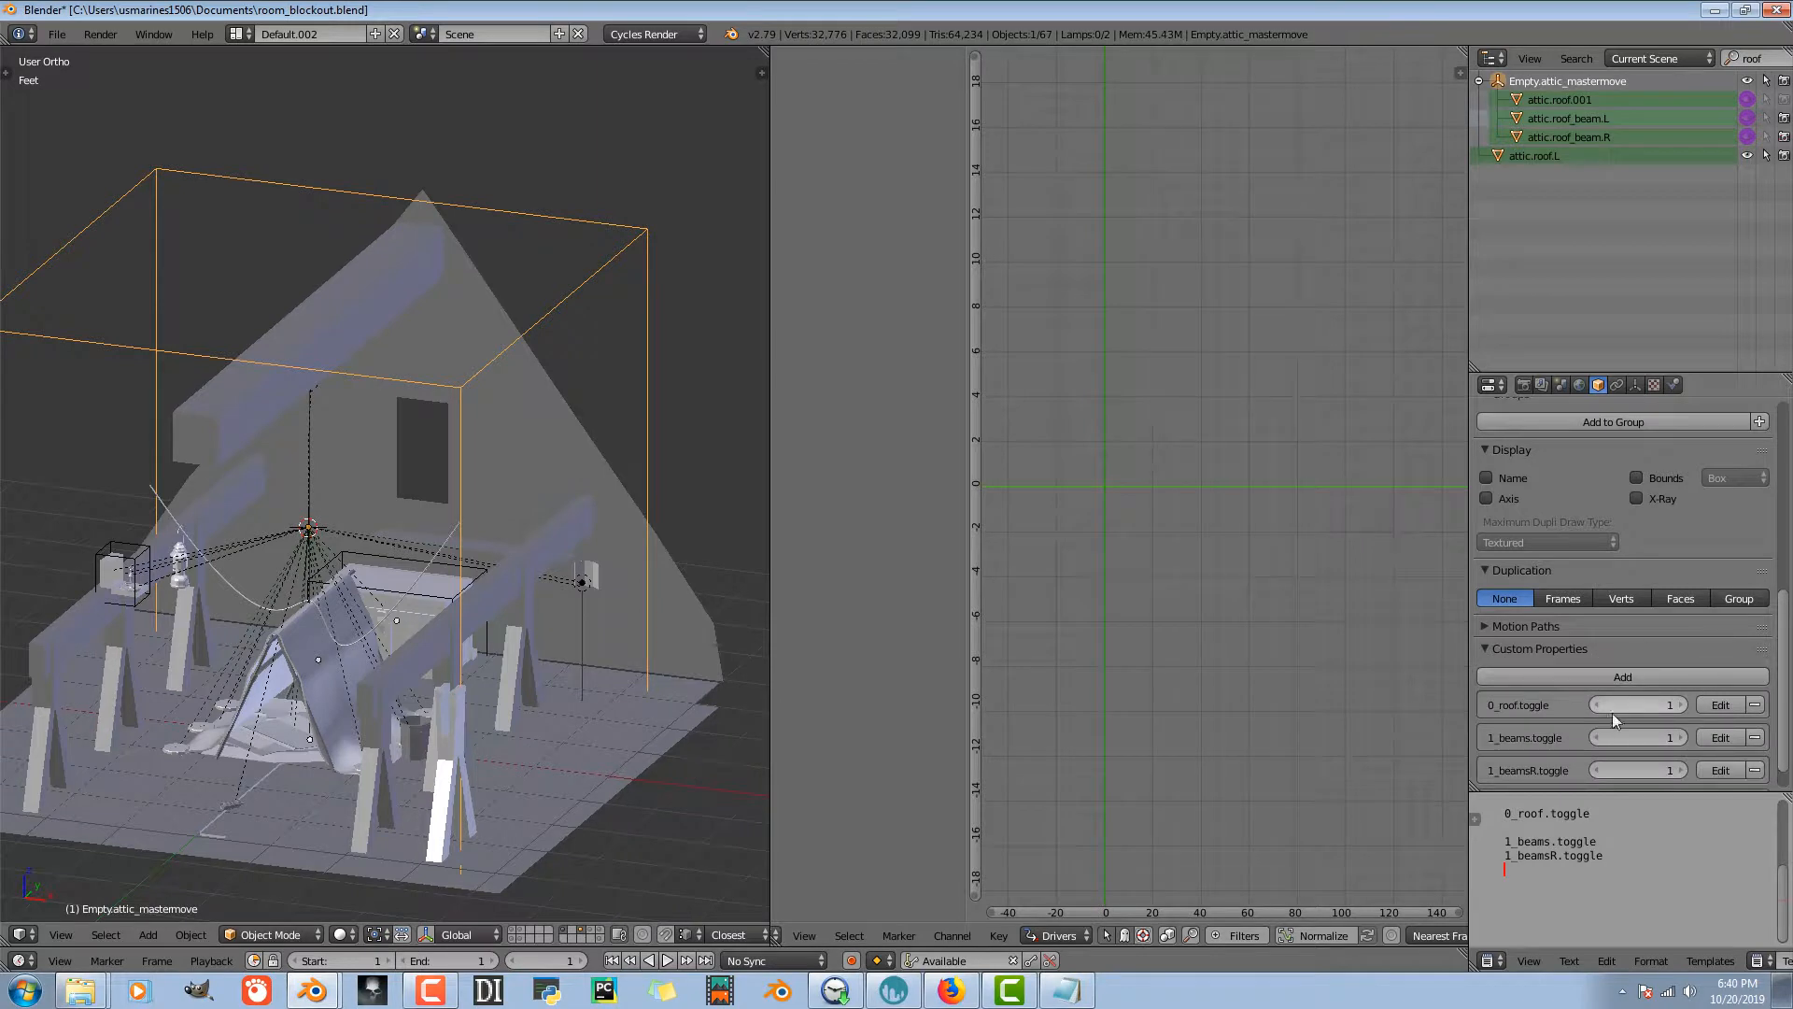
pyautogui.scroll(-1, 1621, 738)
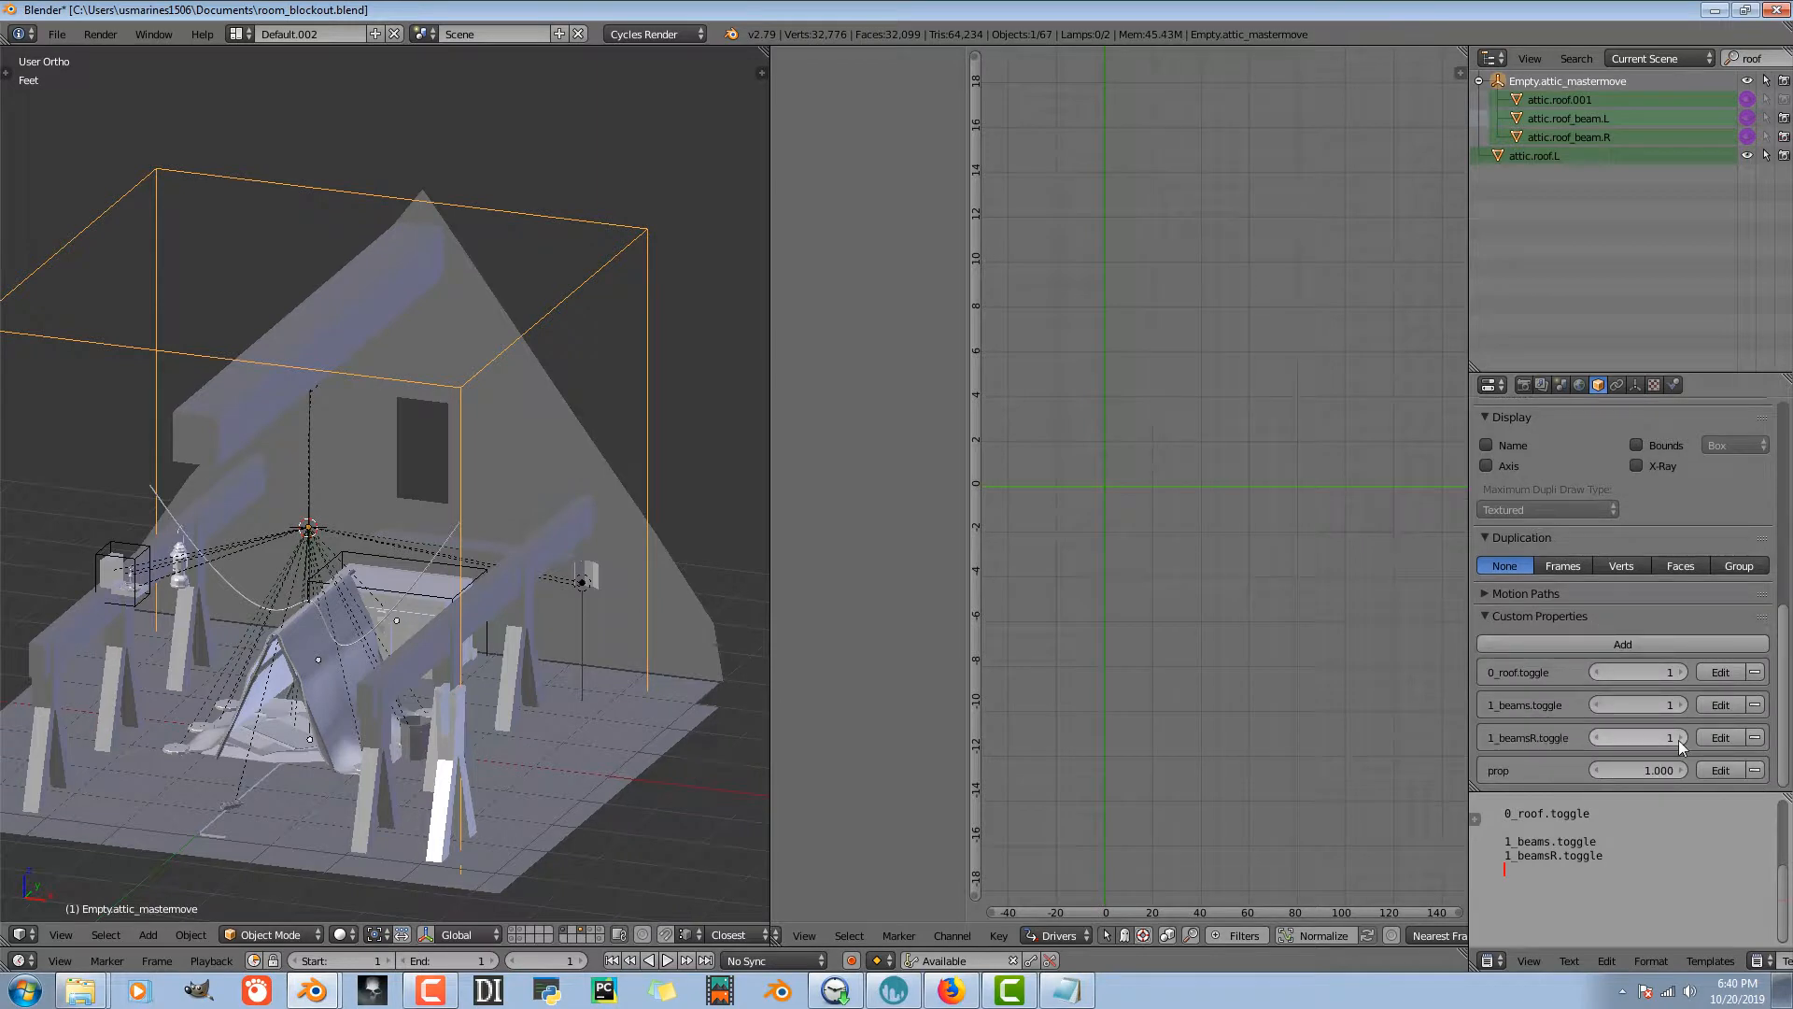
# - Rename the new custom property of the master empty as 1_attic.truss
pyautogui.click(1702, 773)
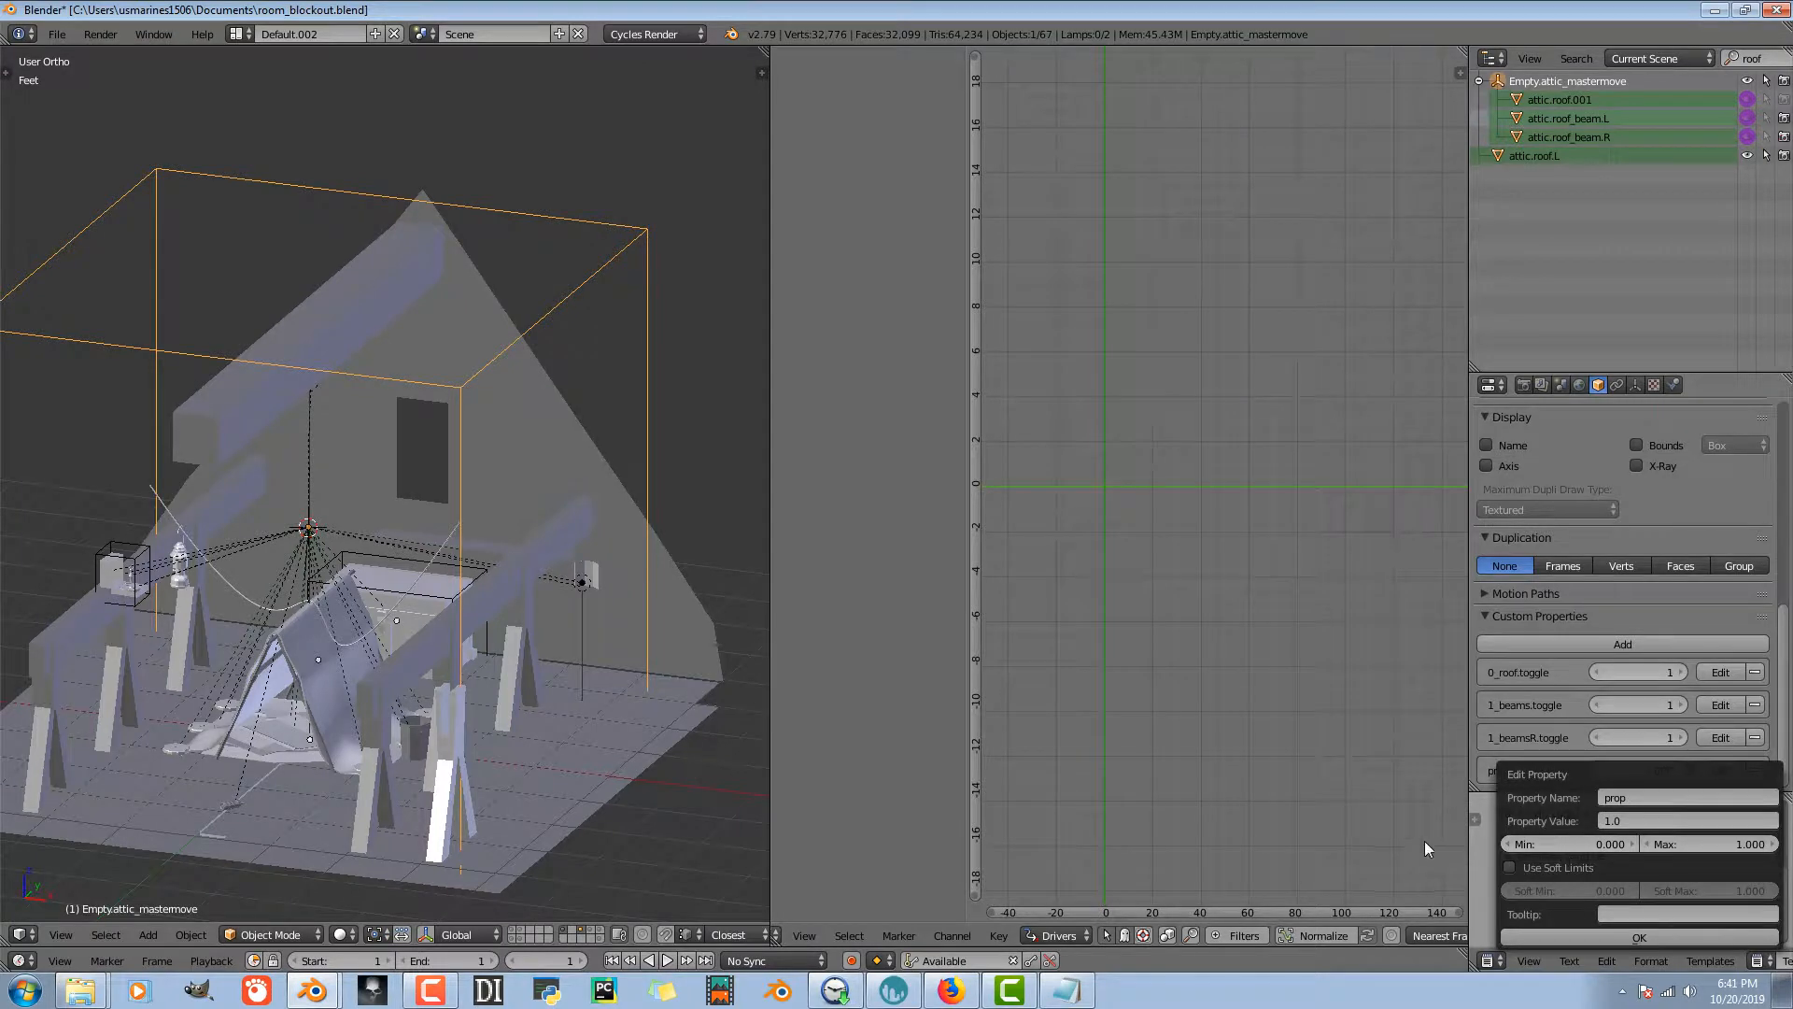
pyautogui.click(1660, 797)
pyautogui.write('_attic.r')
pyautogui.press('BackSpace')
pyautogui.write('truss')
pyautogui.press('Return')
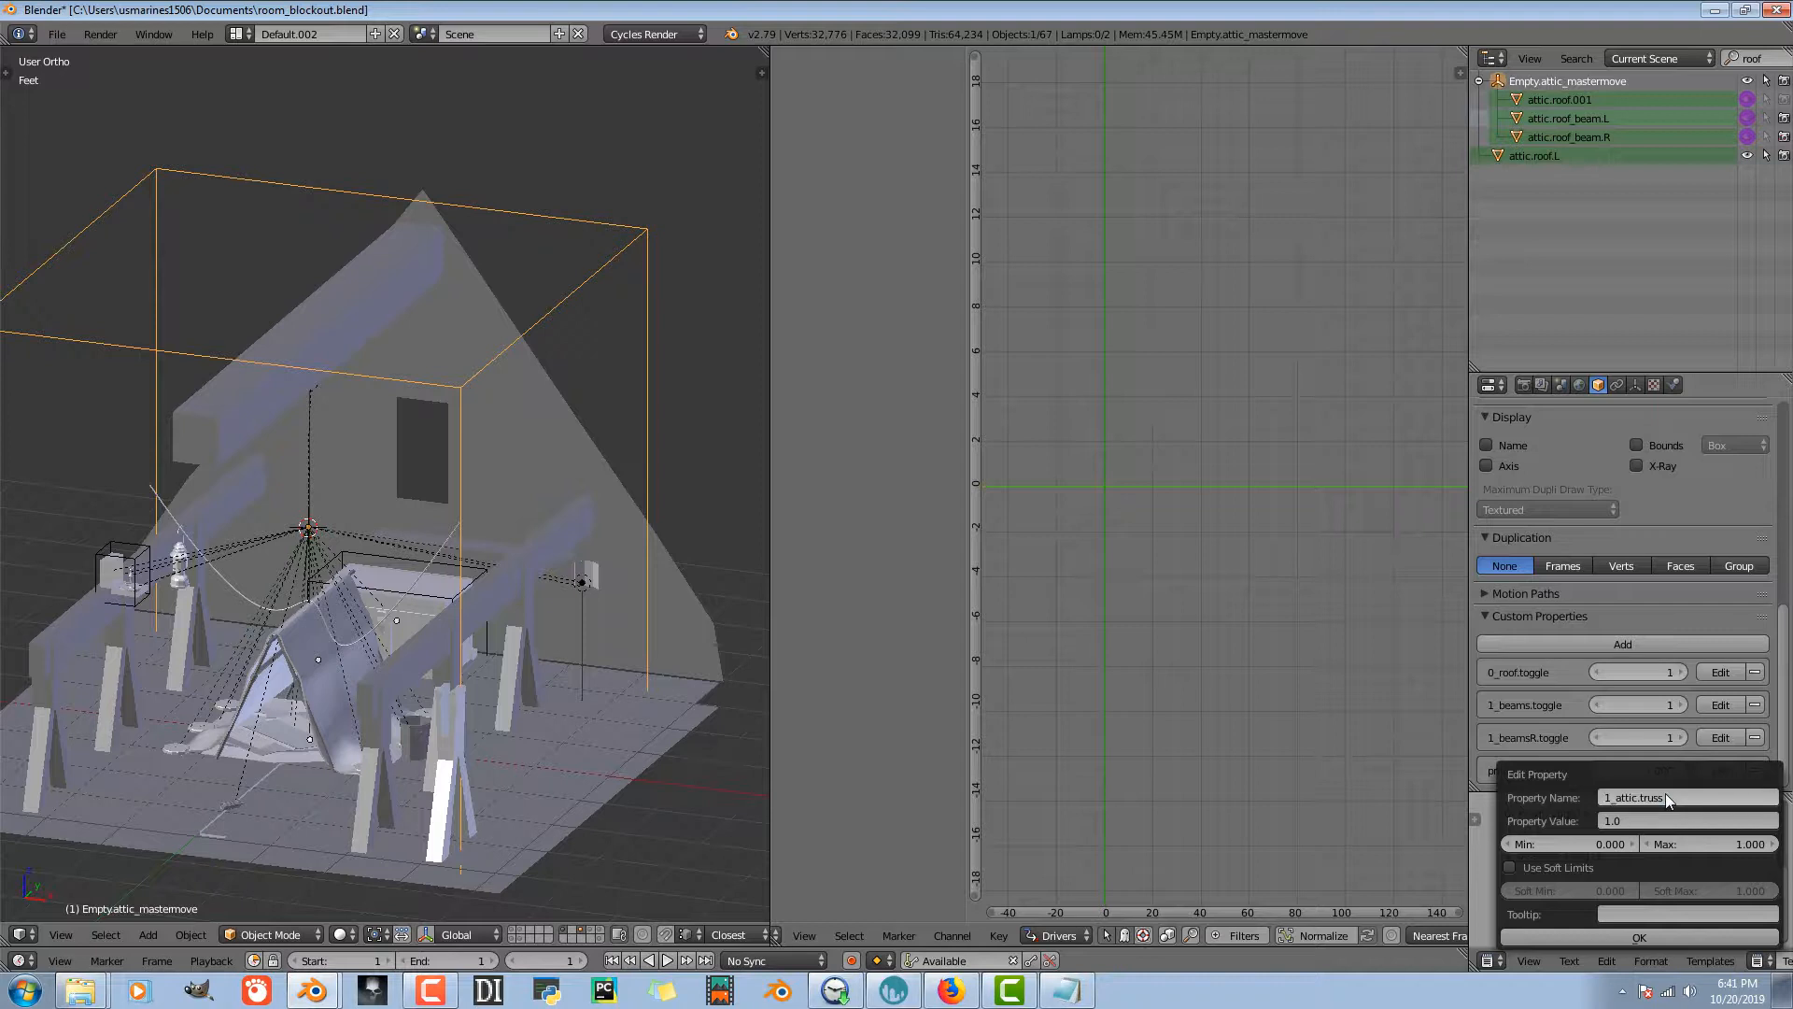
pyautogui.click(1639, 937)
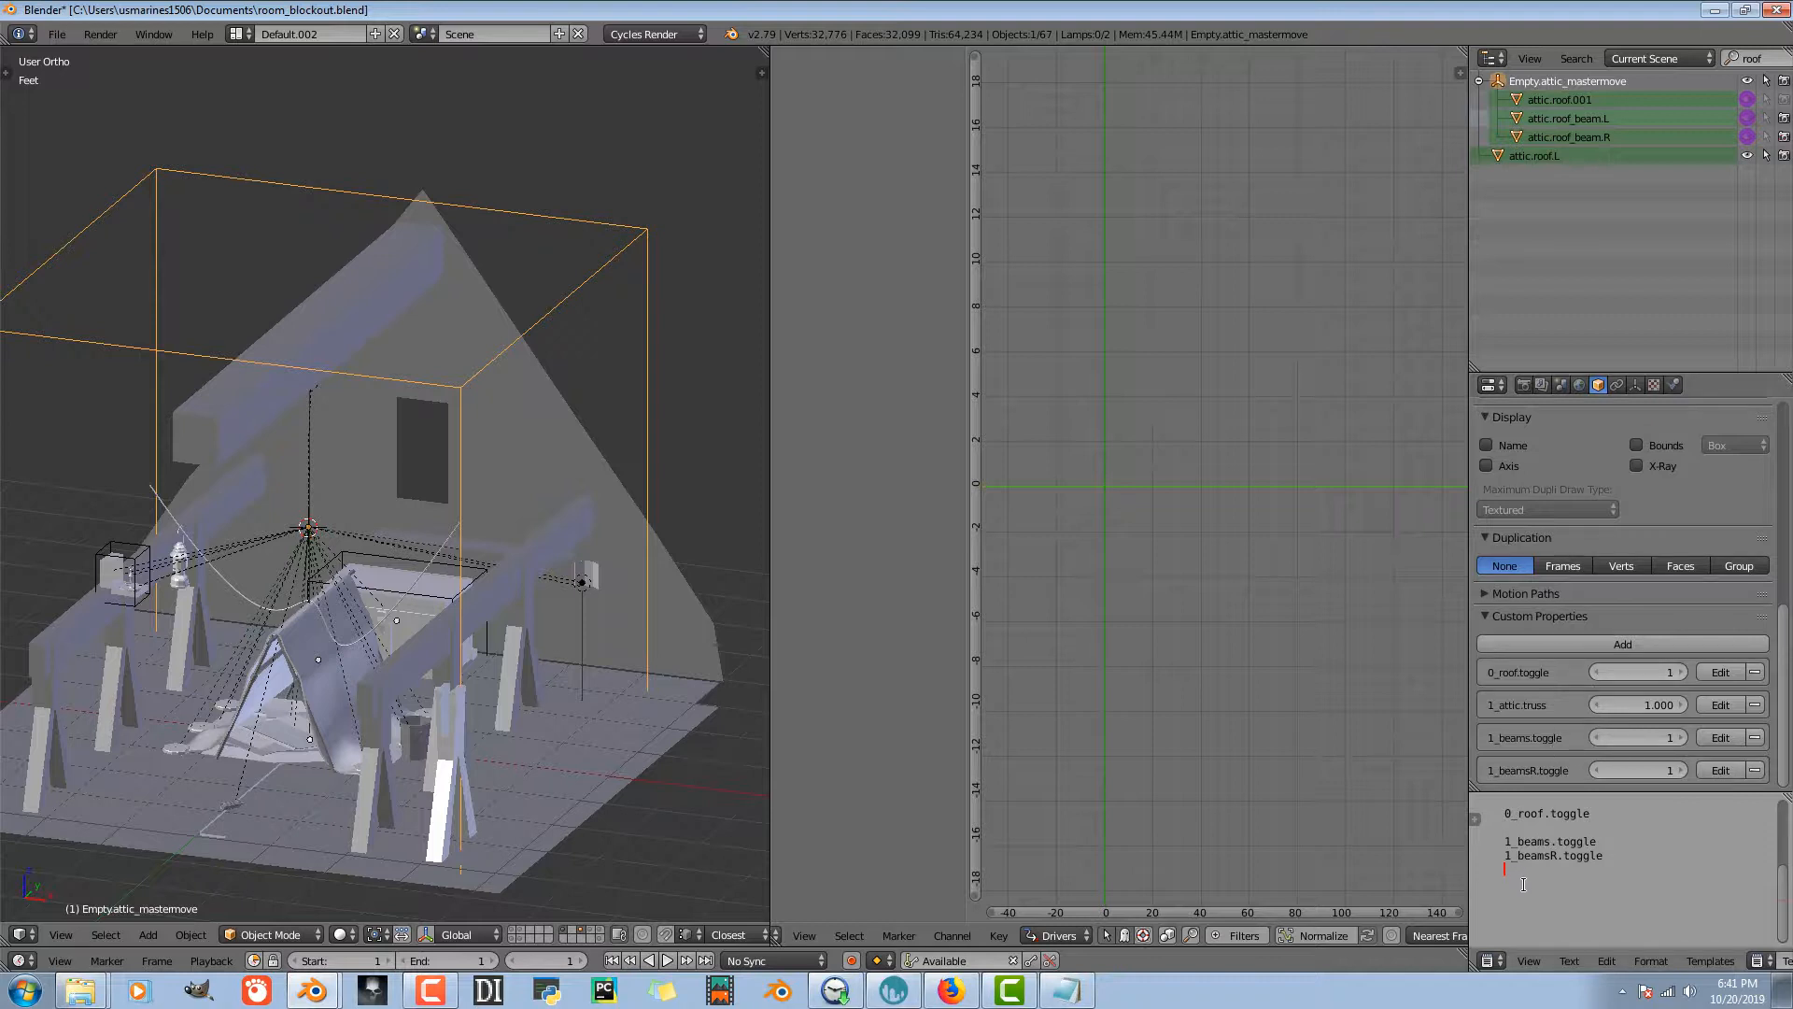
# - Add the line 1_attic.truss to the text notes, one blank line below 1_beamsR.toggle
pyautogui.click(1611, 856)
pyautogui.press('Return')
pyautogui.press('Return')
pyautogui.write('1_attic.truss')
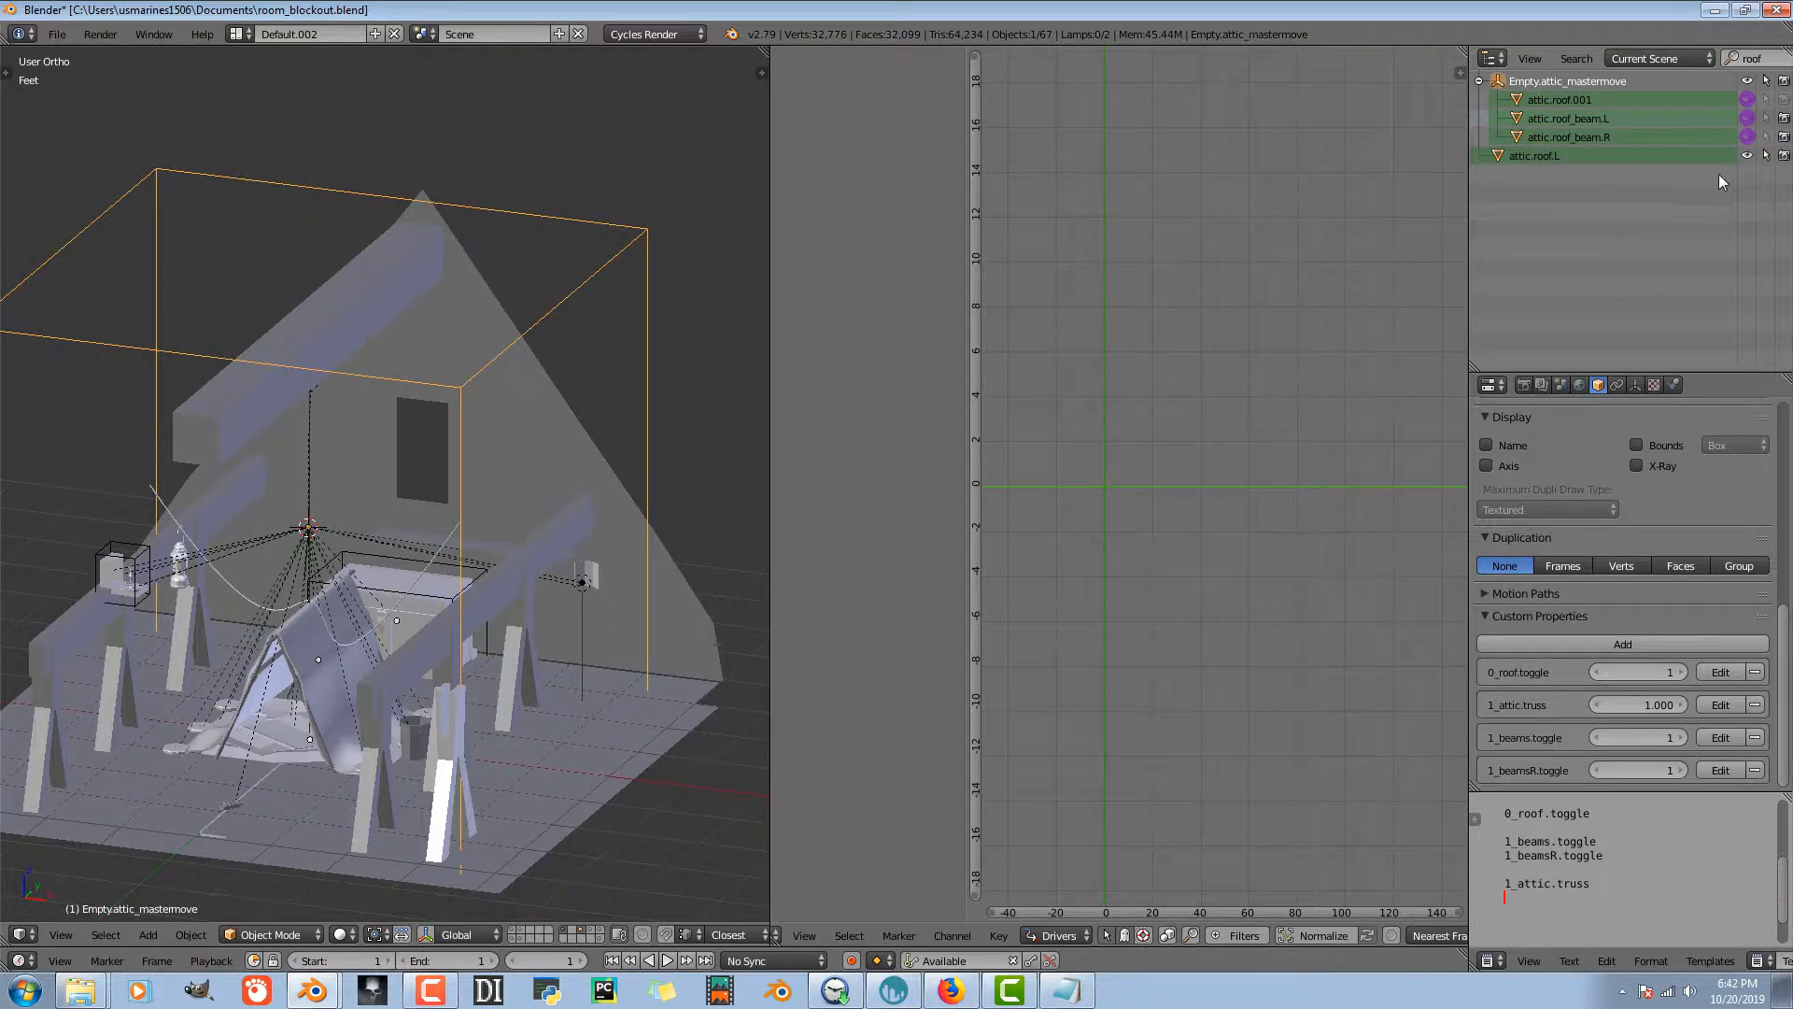
# - Set the master empty's 1_attic.truss custom property value to the whole number 1
pyautogui.click(1746, 156)
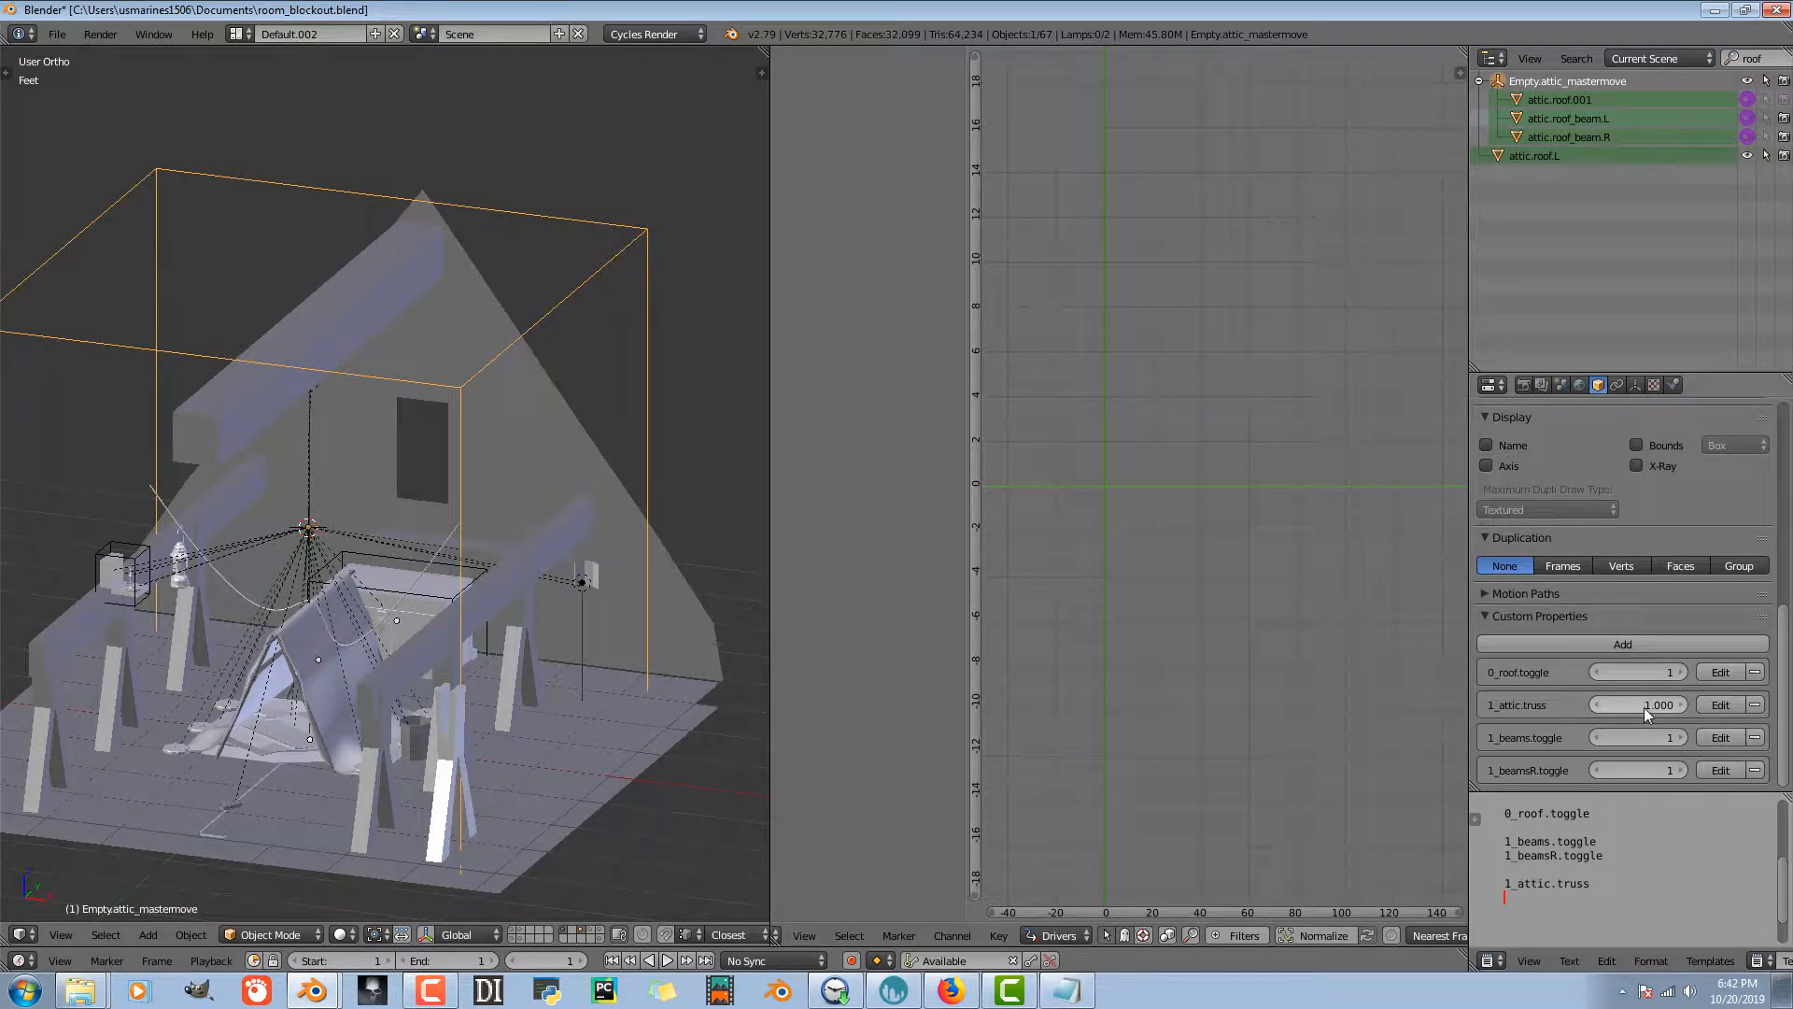
pyautogui.click(1710, 704)
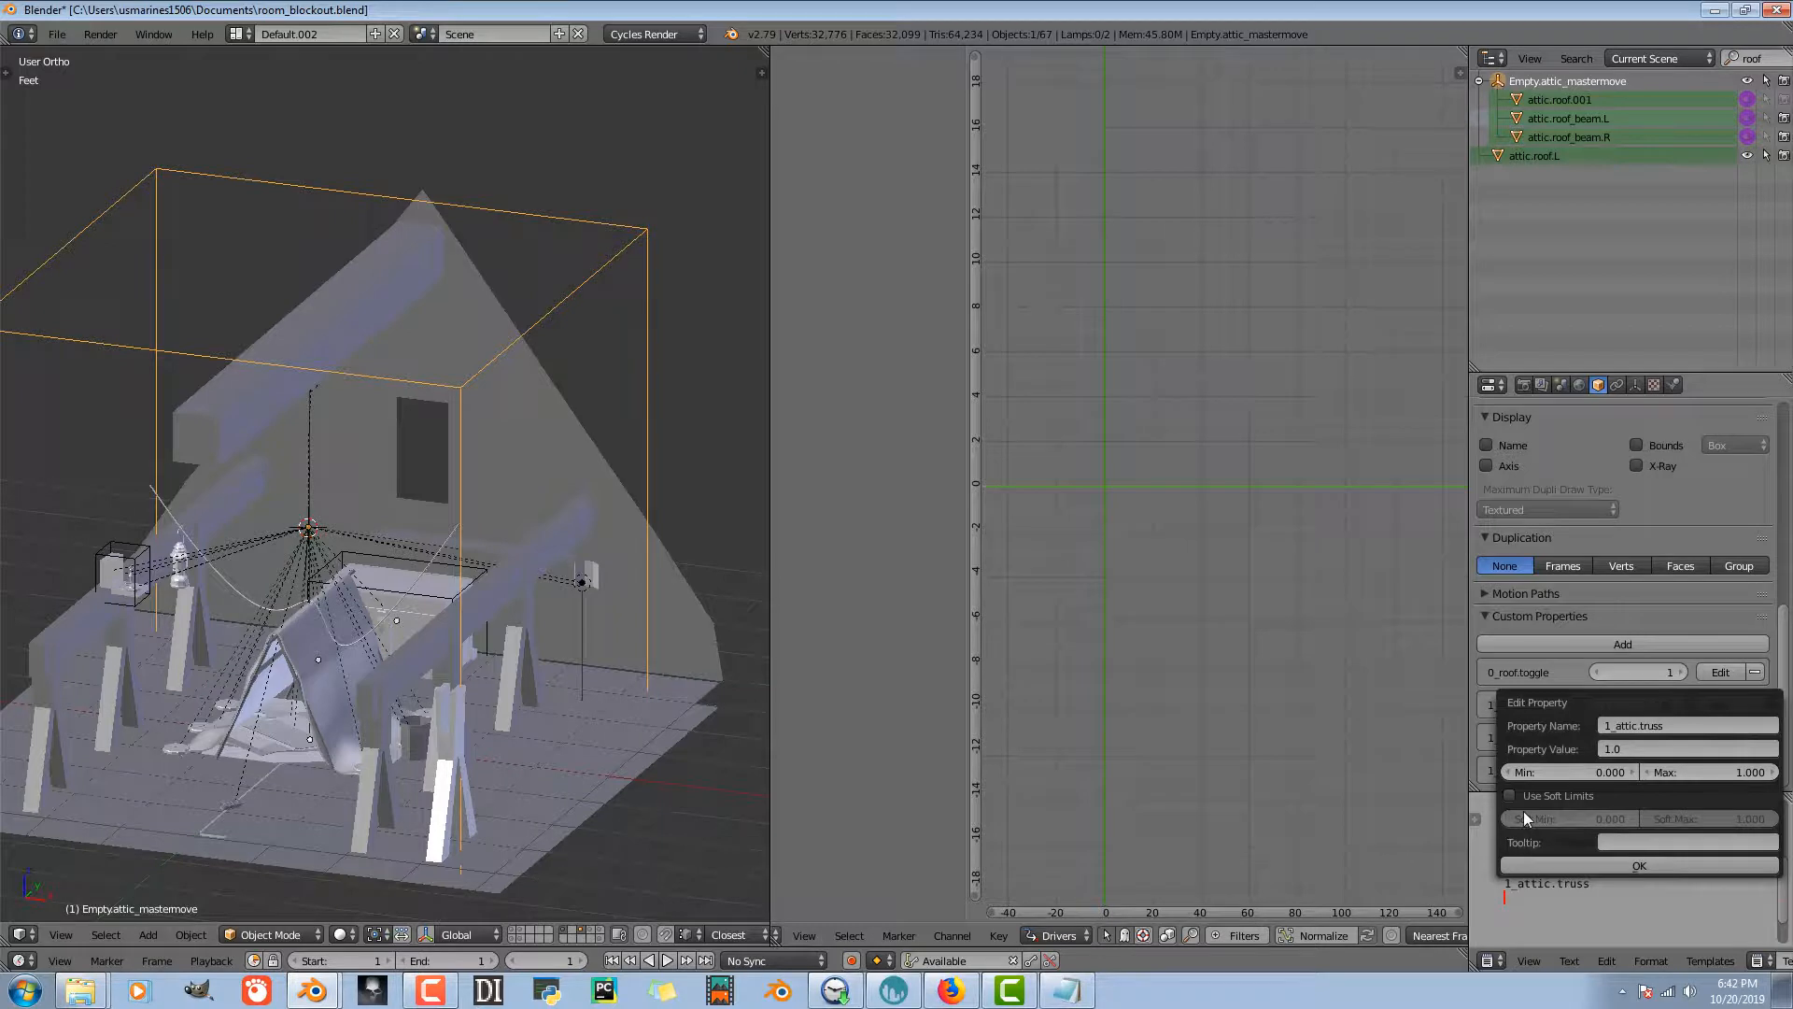
pyautogui.click(1627, 747)
pyautogui.write('1')
pyautogui.press('Tab')
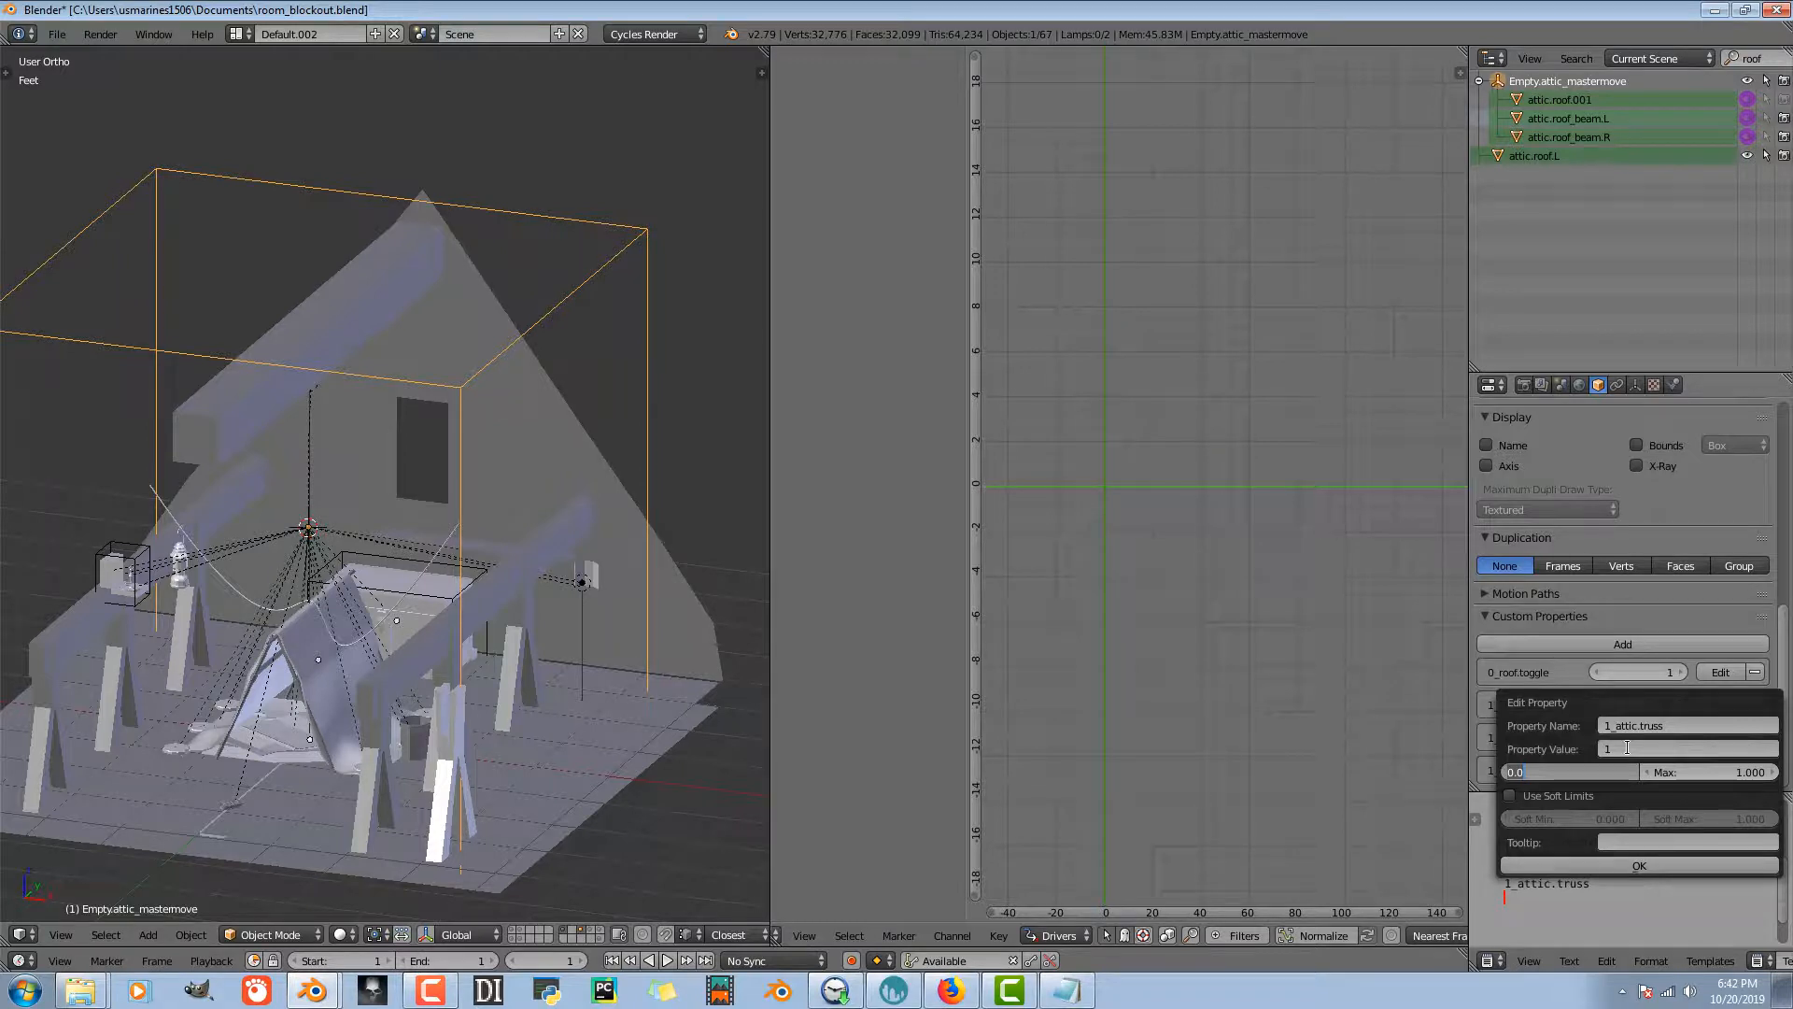
pyautogui.press('Tab')
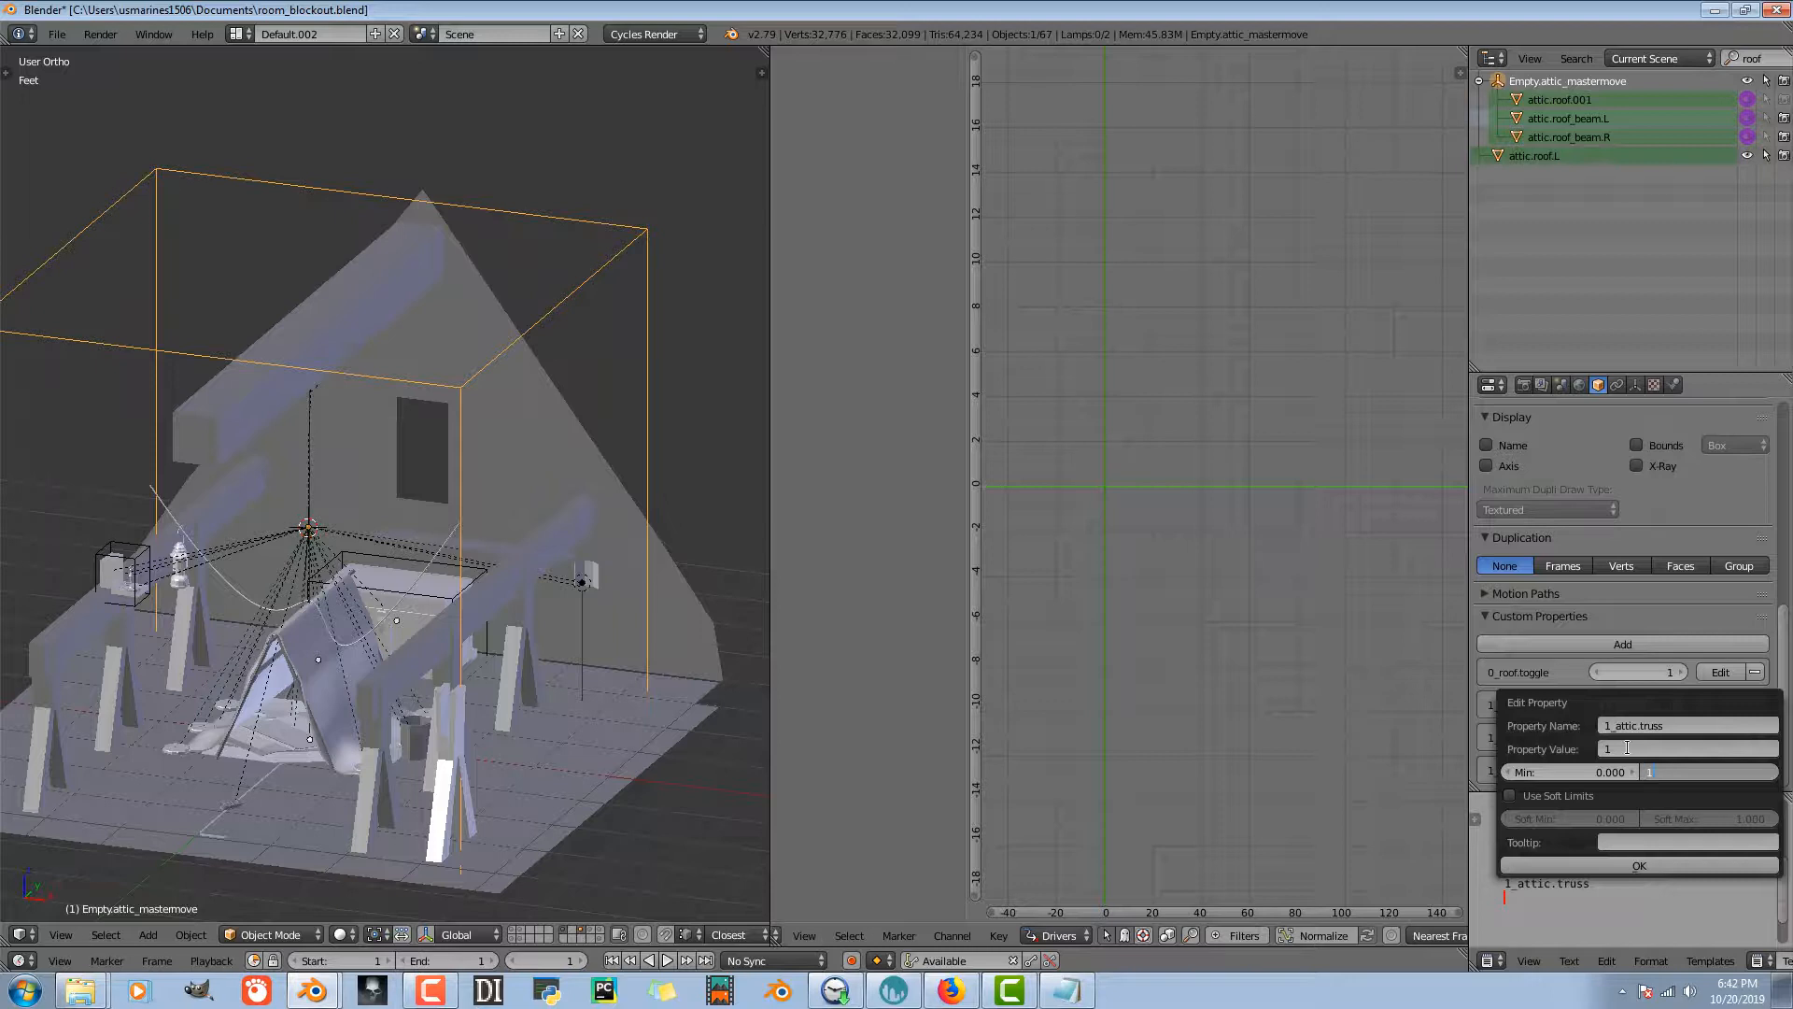
pyautogui.press('Return')
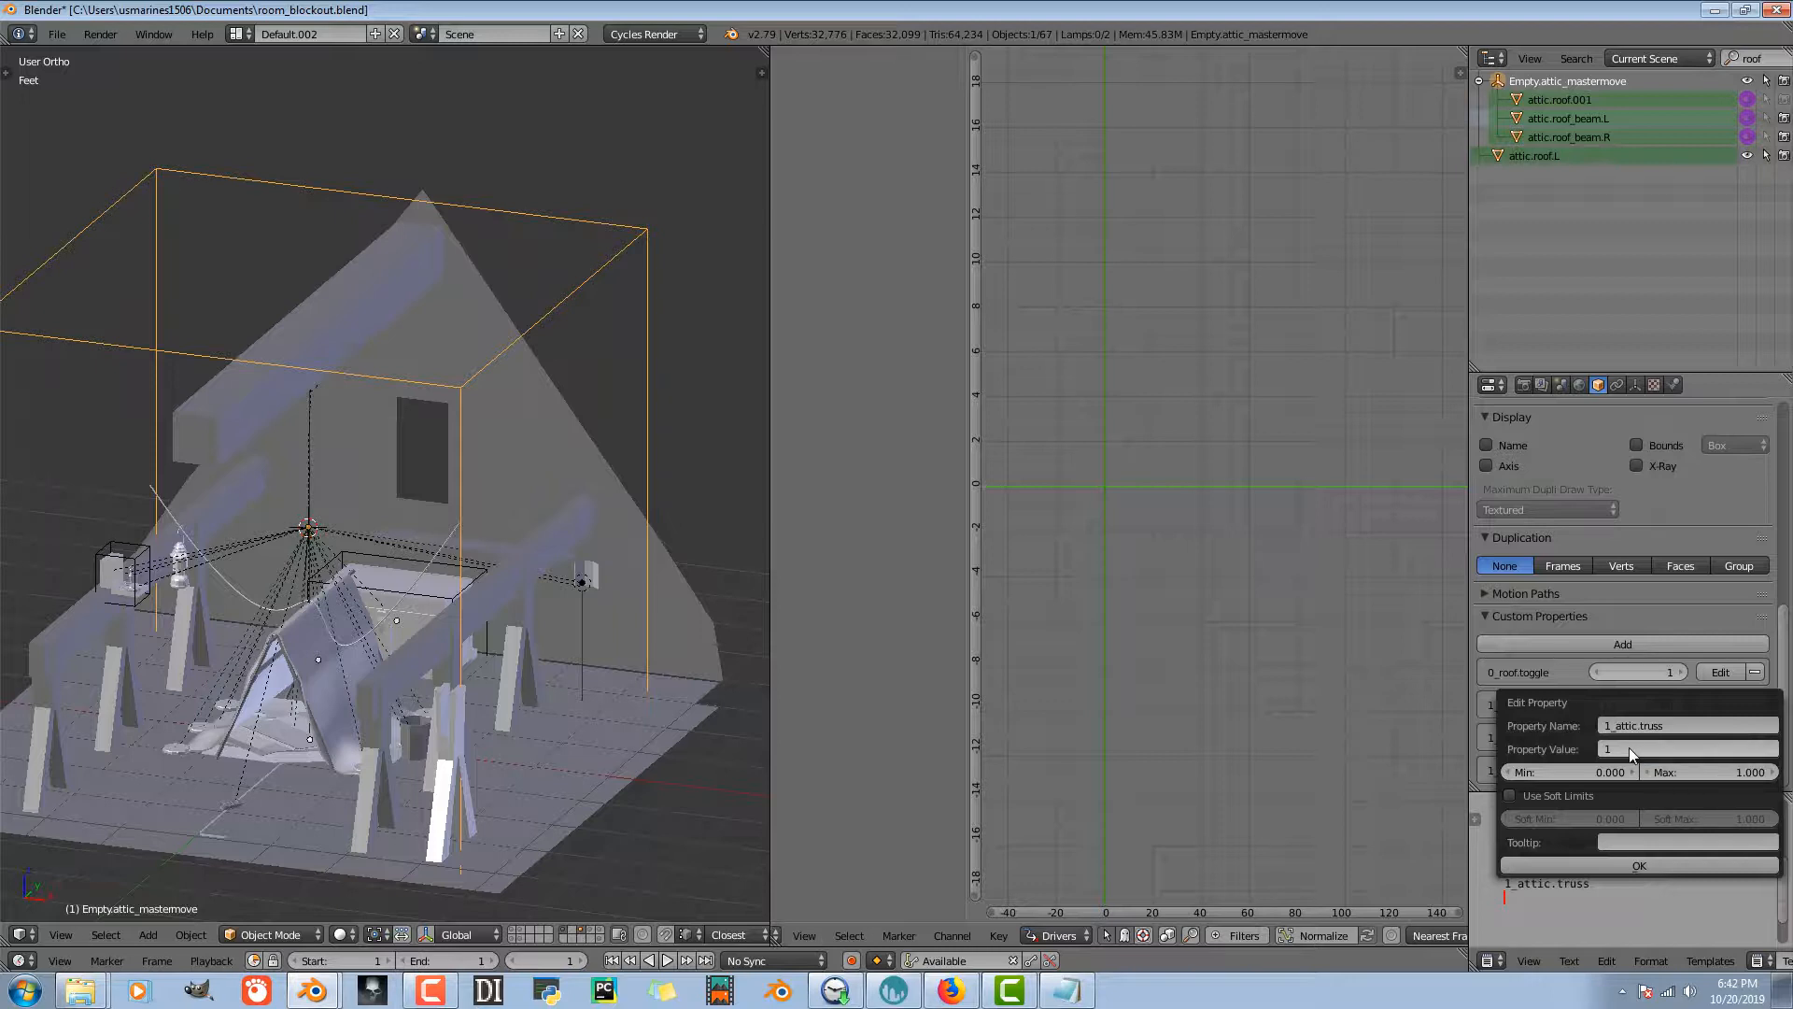
# - Give the 1_attic.truss property the tooltip "toggling visibility of the truss" and apply the property edits
pyautogui.click(1623, 840)
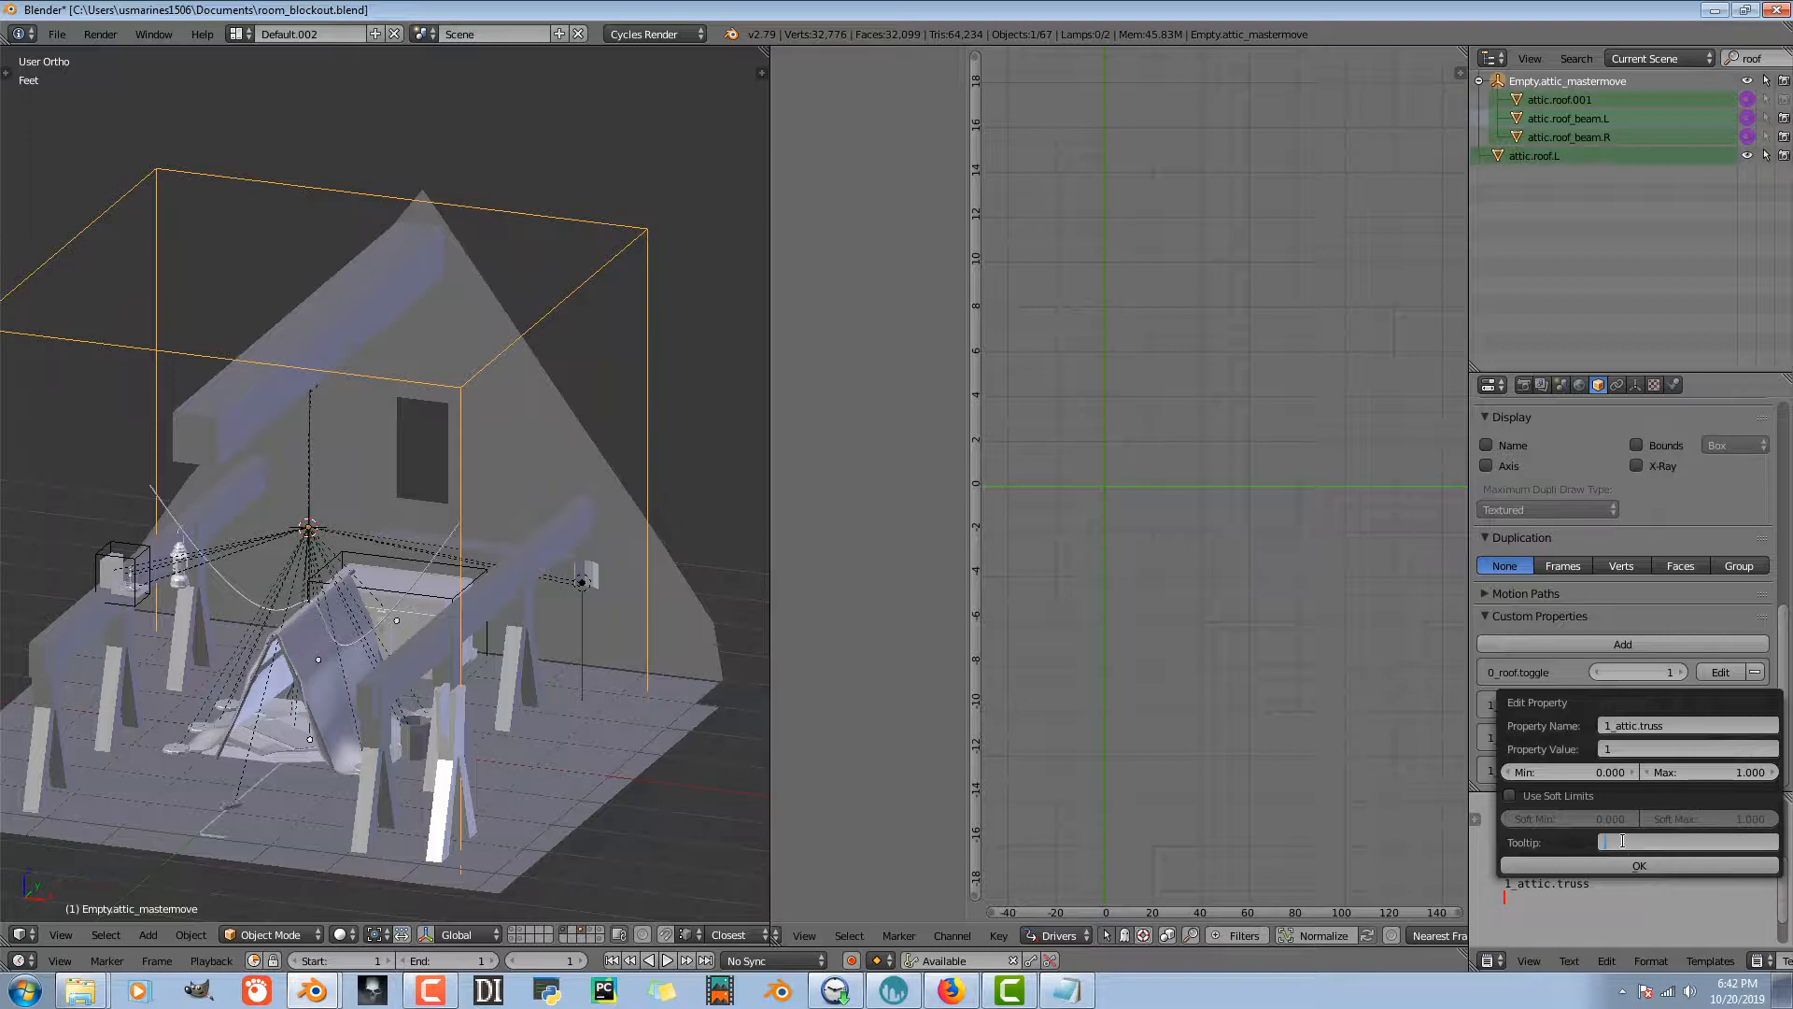
pyautogui.write('toggling visibility of the truss')
pyautogui.press('Return')
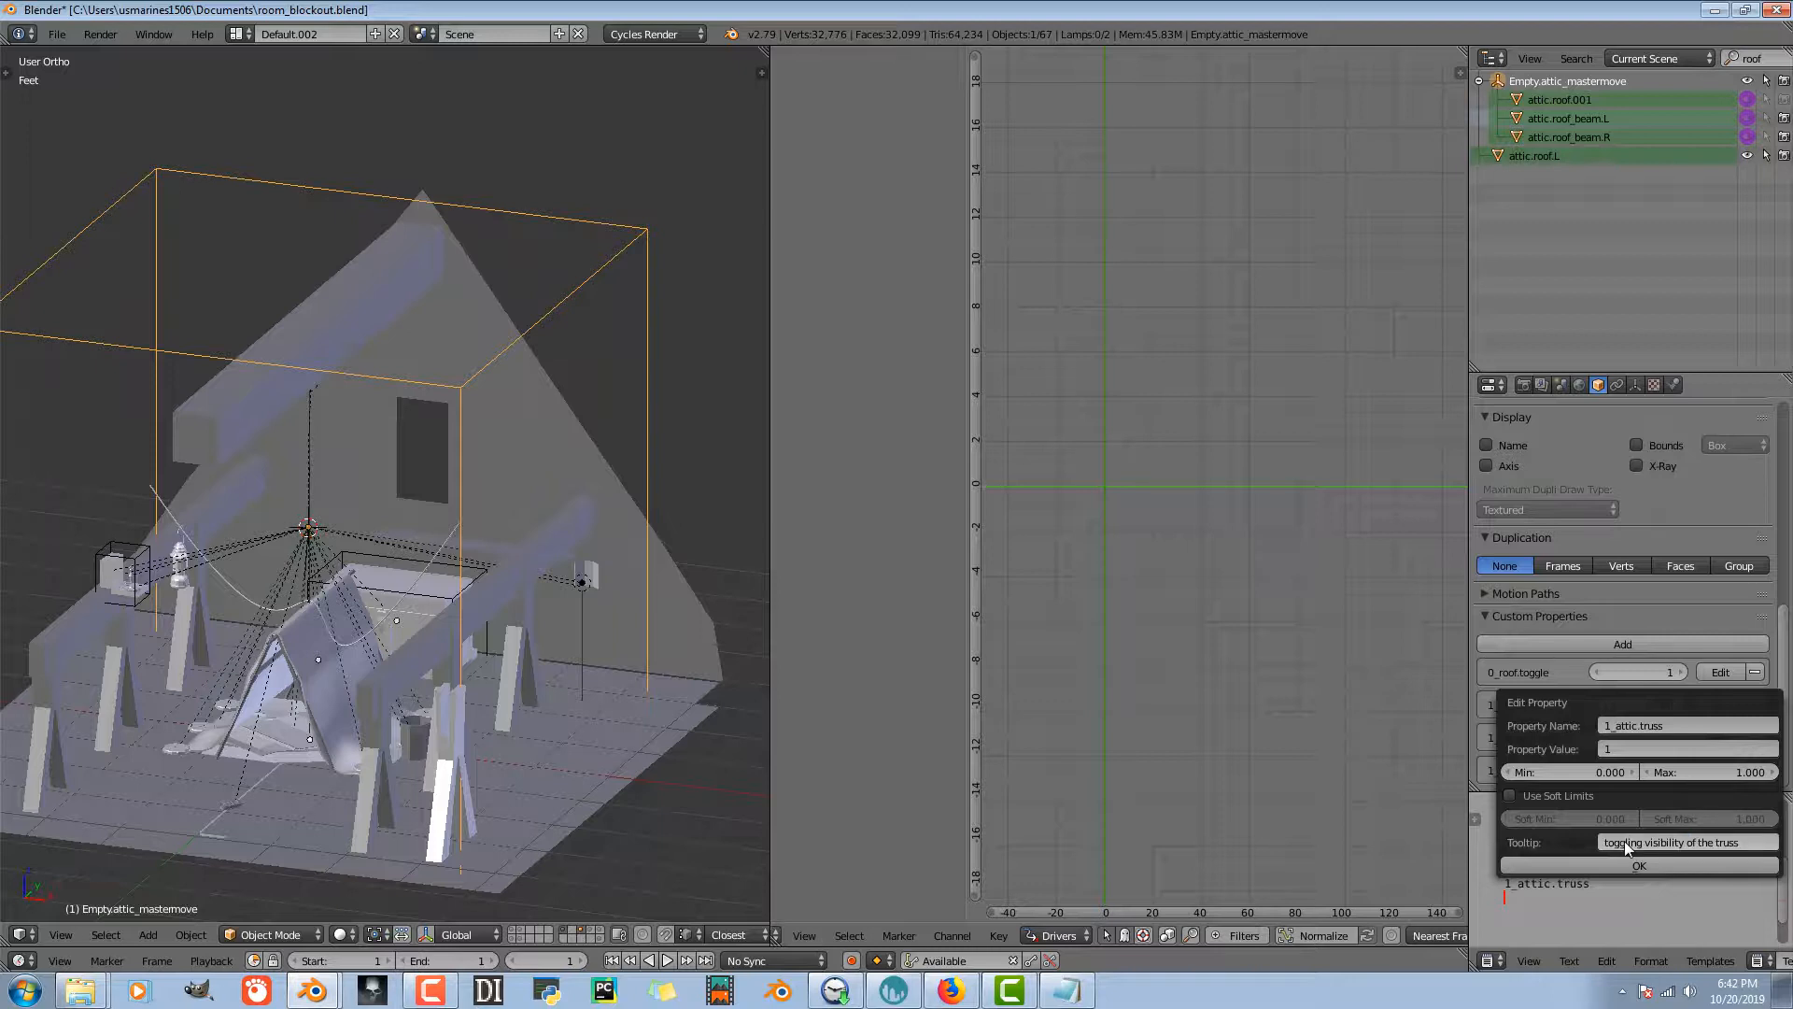
pyautogui.click(1641, 868)
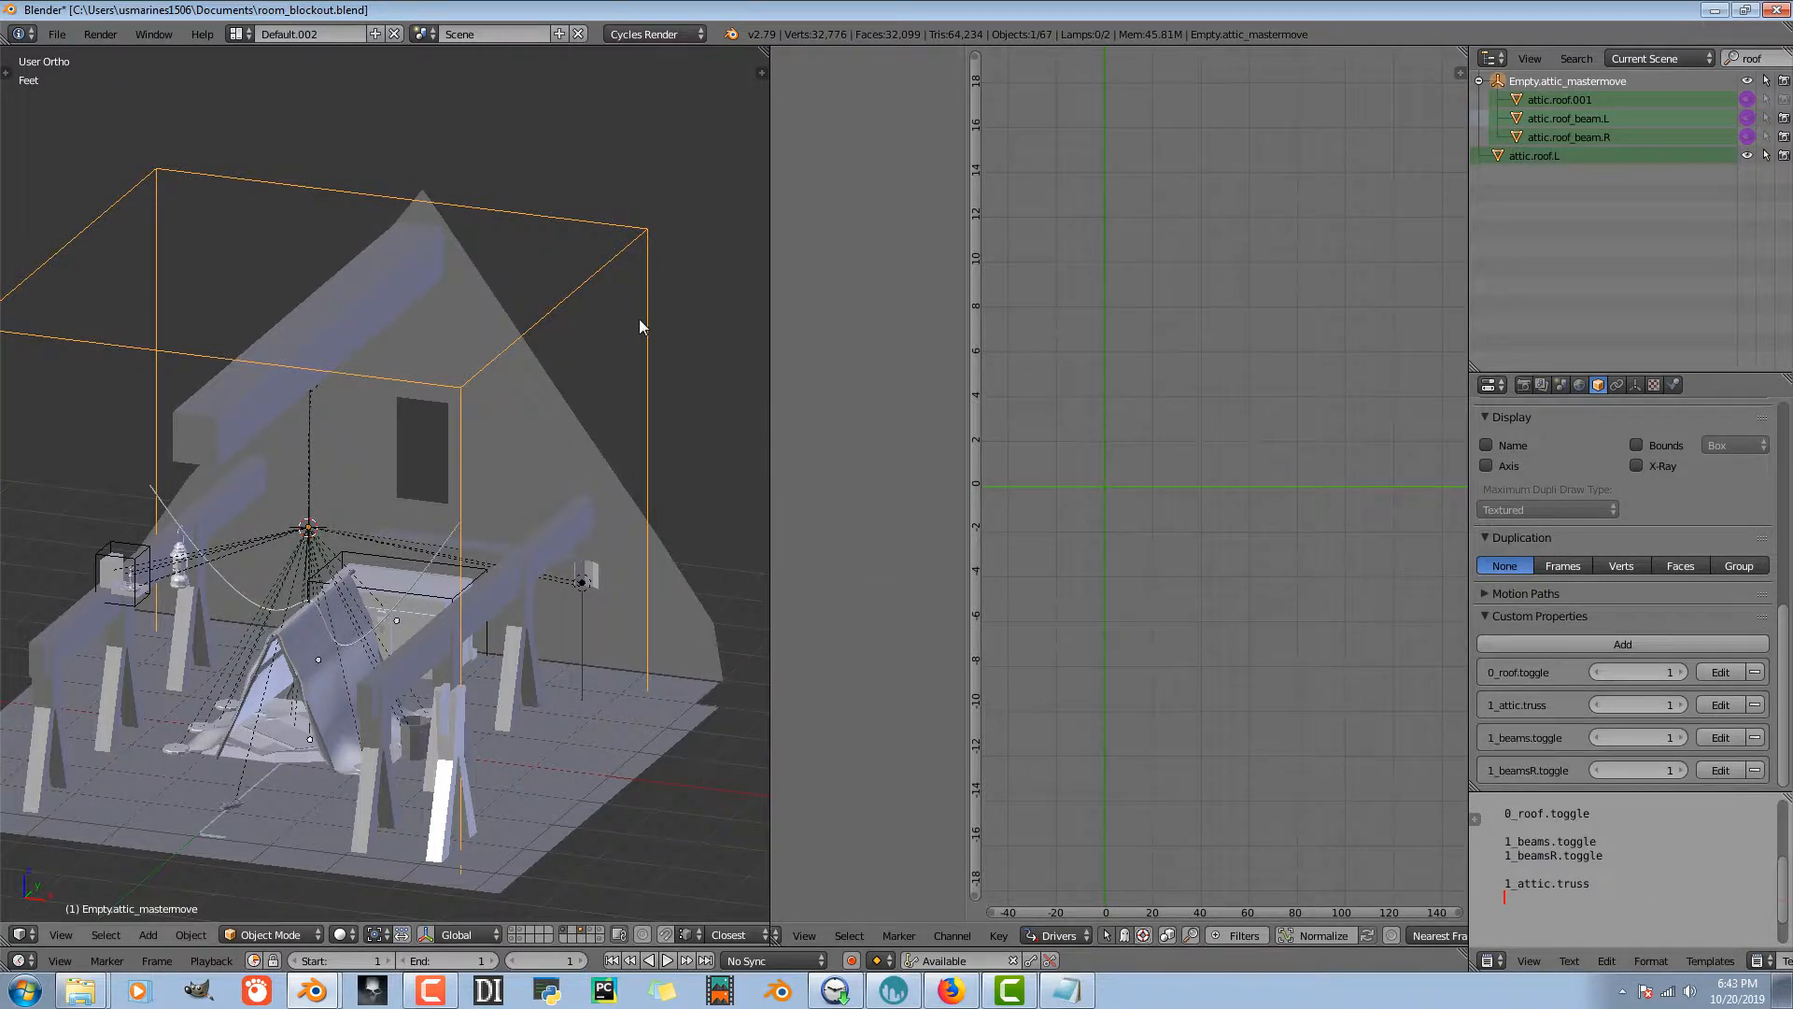
# - Show the 3D view's properties, select the attic trusses, and filter the outliner by "truss"
pyautogui.press('n')
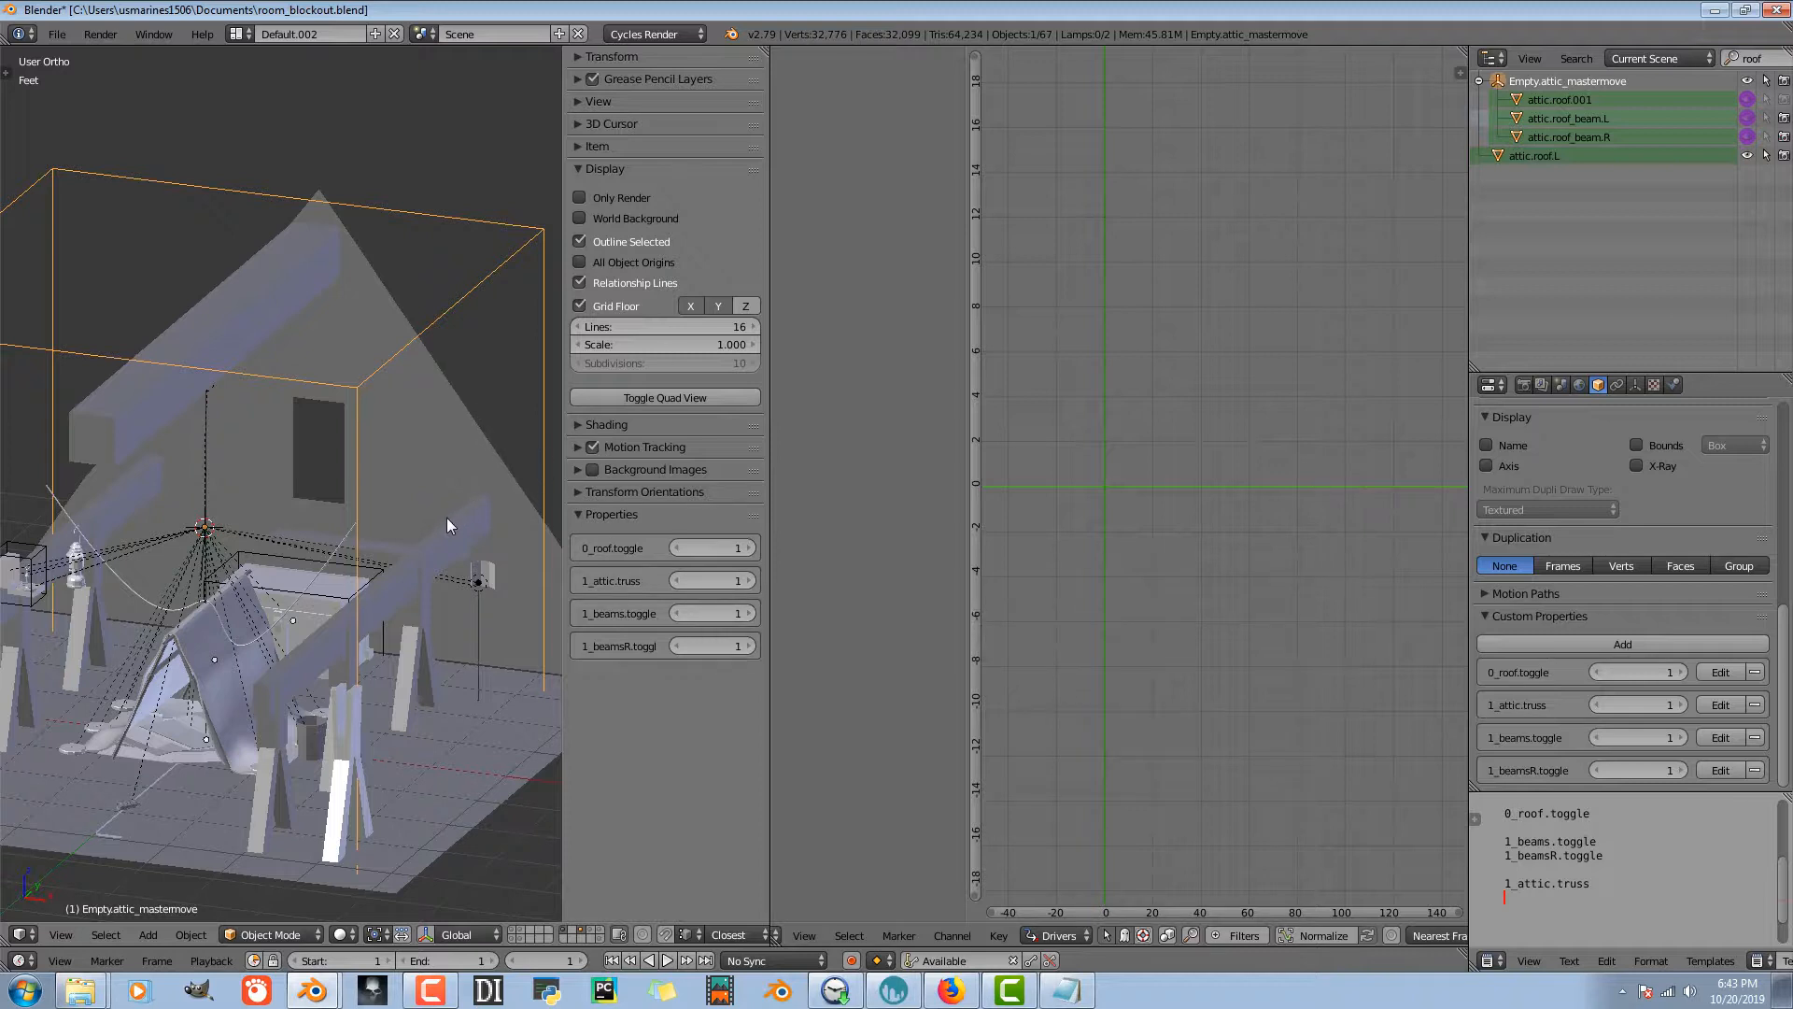
pyautogui.rightClick(403, 596)
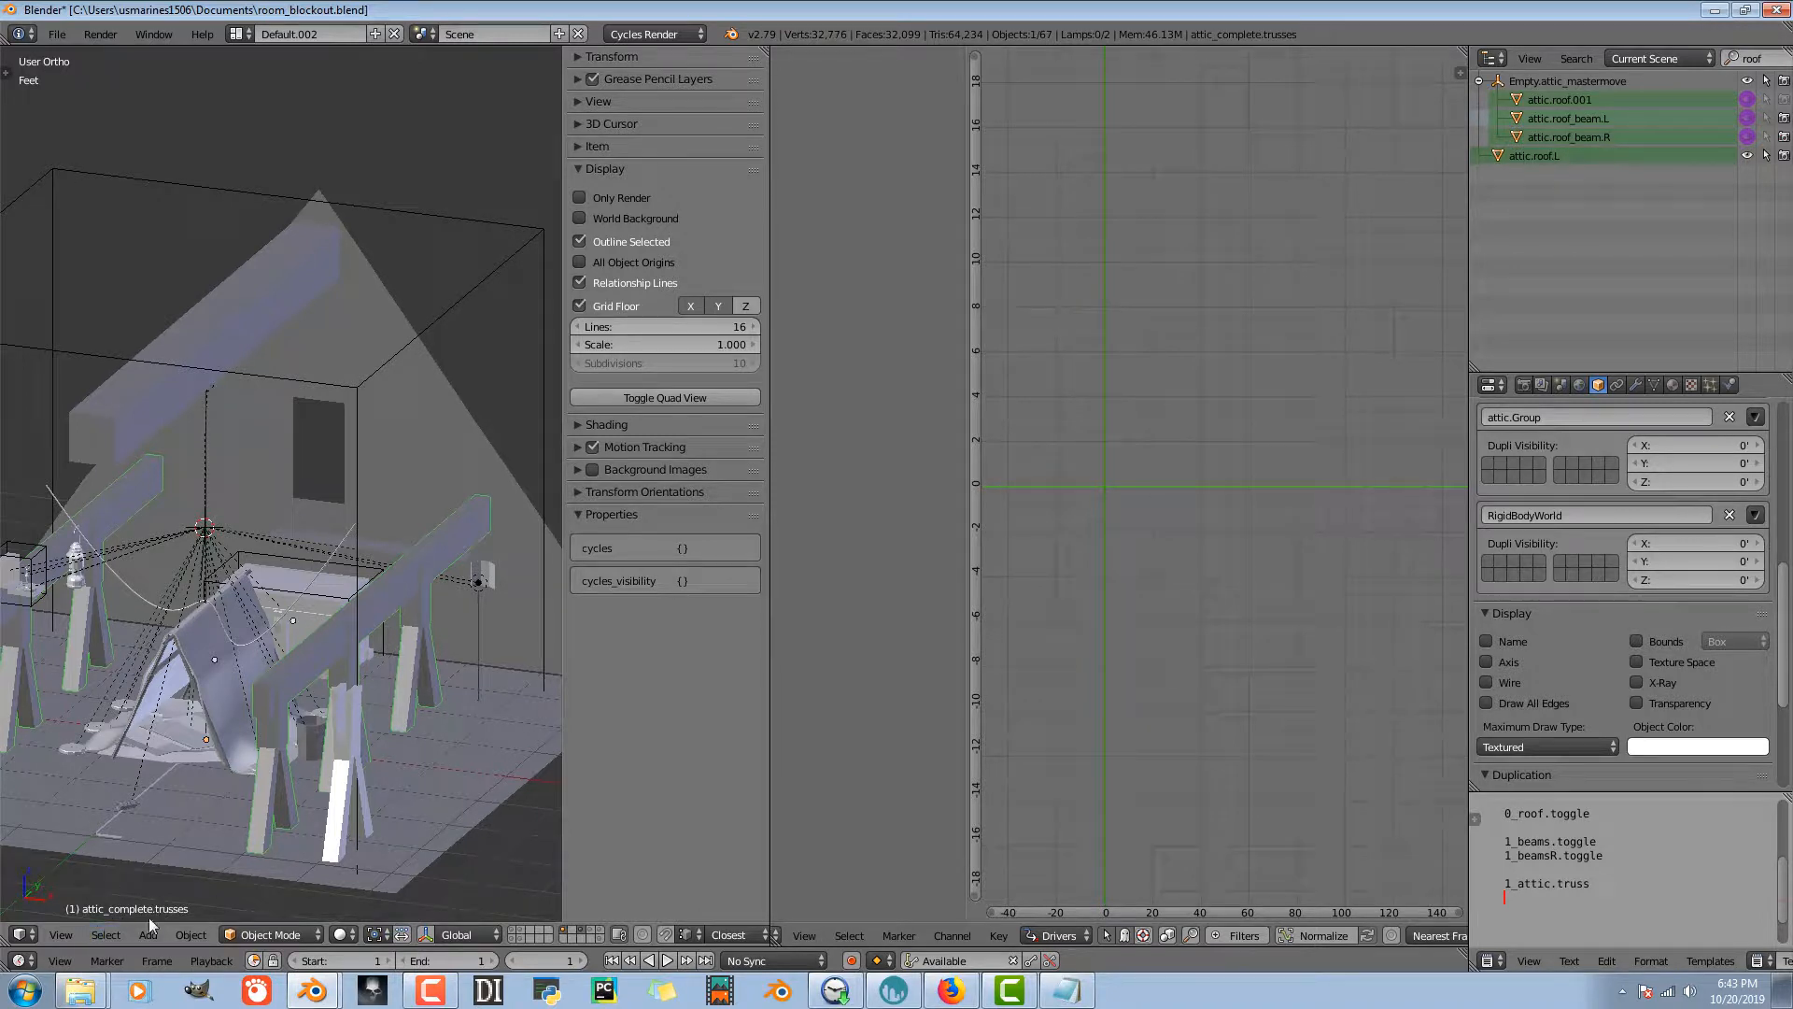
pyautogui.click(1756, 58)
pyautogui.write('truss')
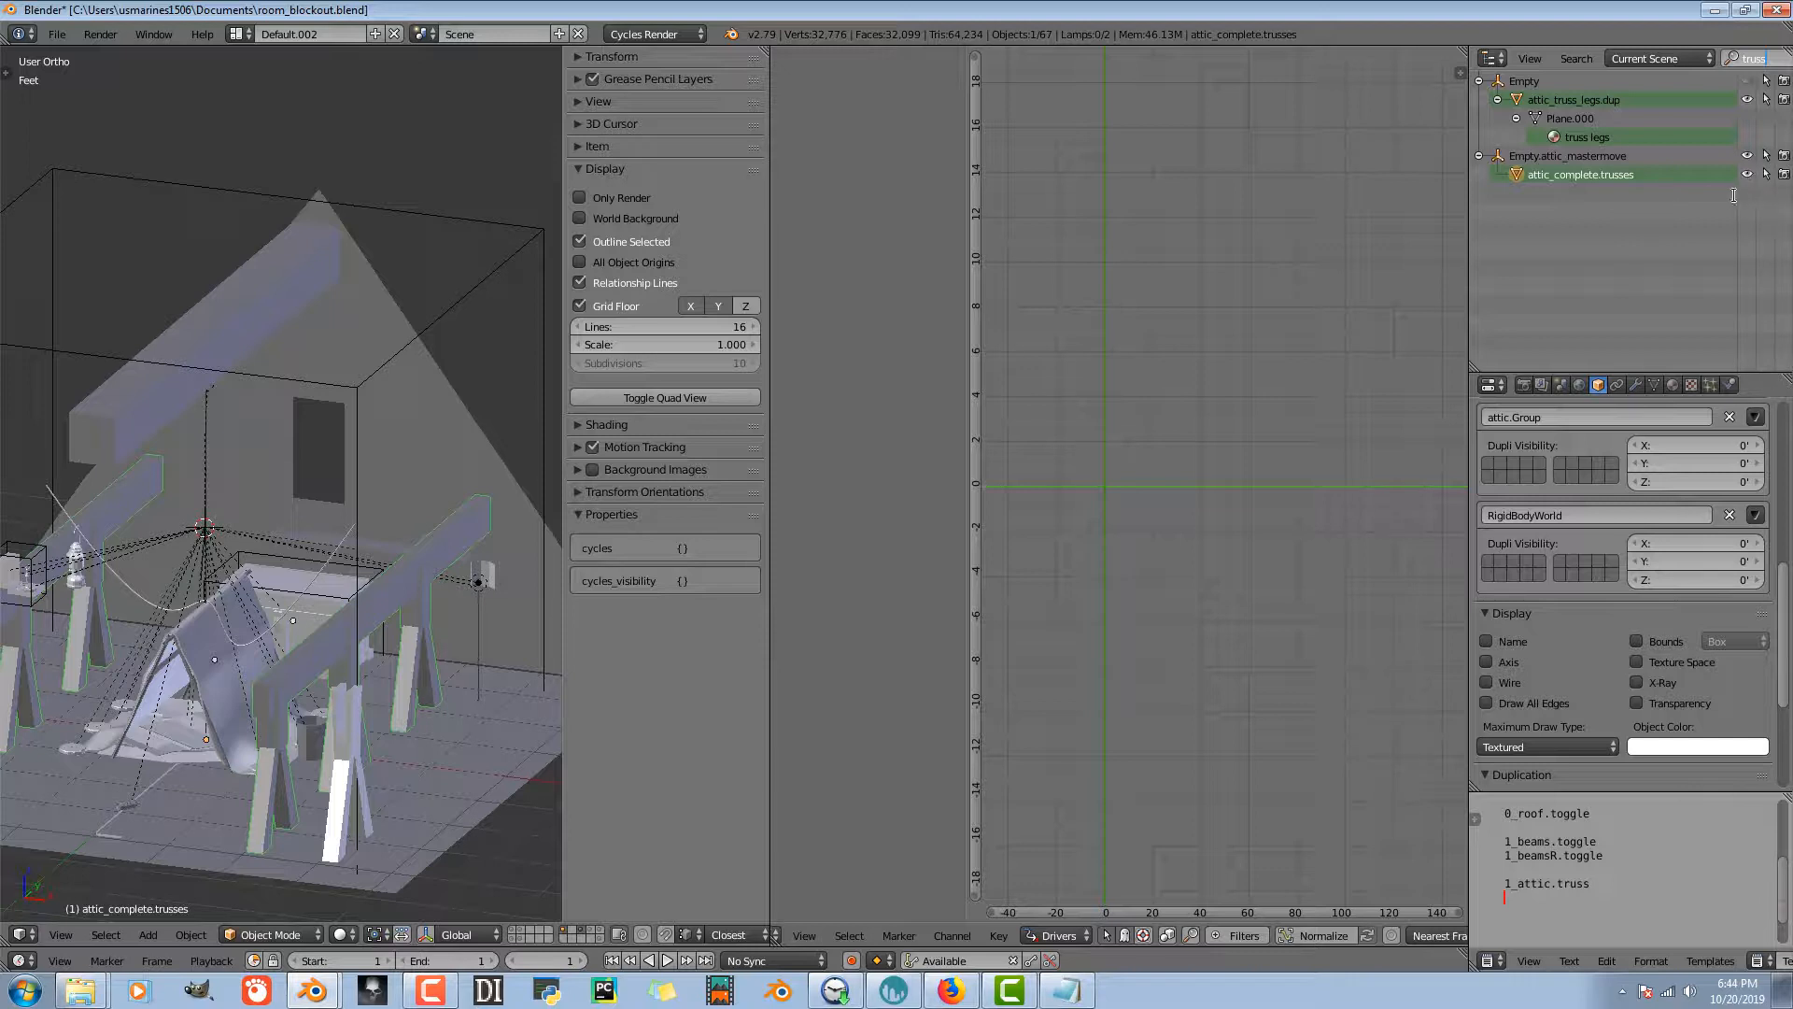
pyautogui.press('Return')
# - Test hiding and showing attic_complete.trusses twice with its viewport visibility setting in the outliner
pyautogui.click(1748, 174)
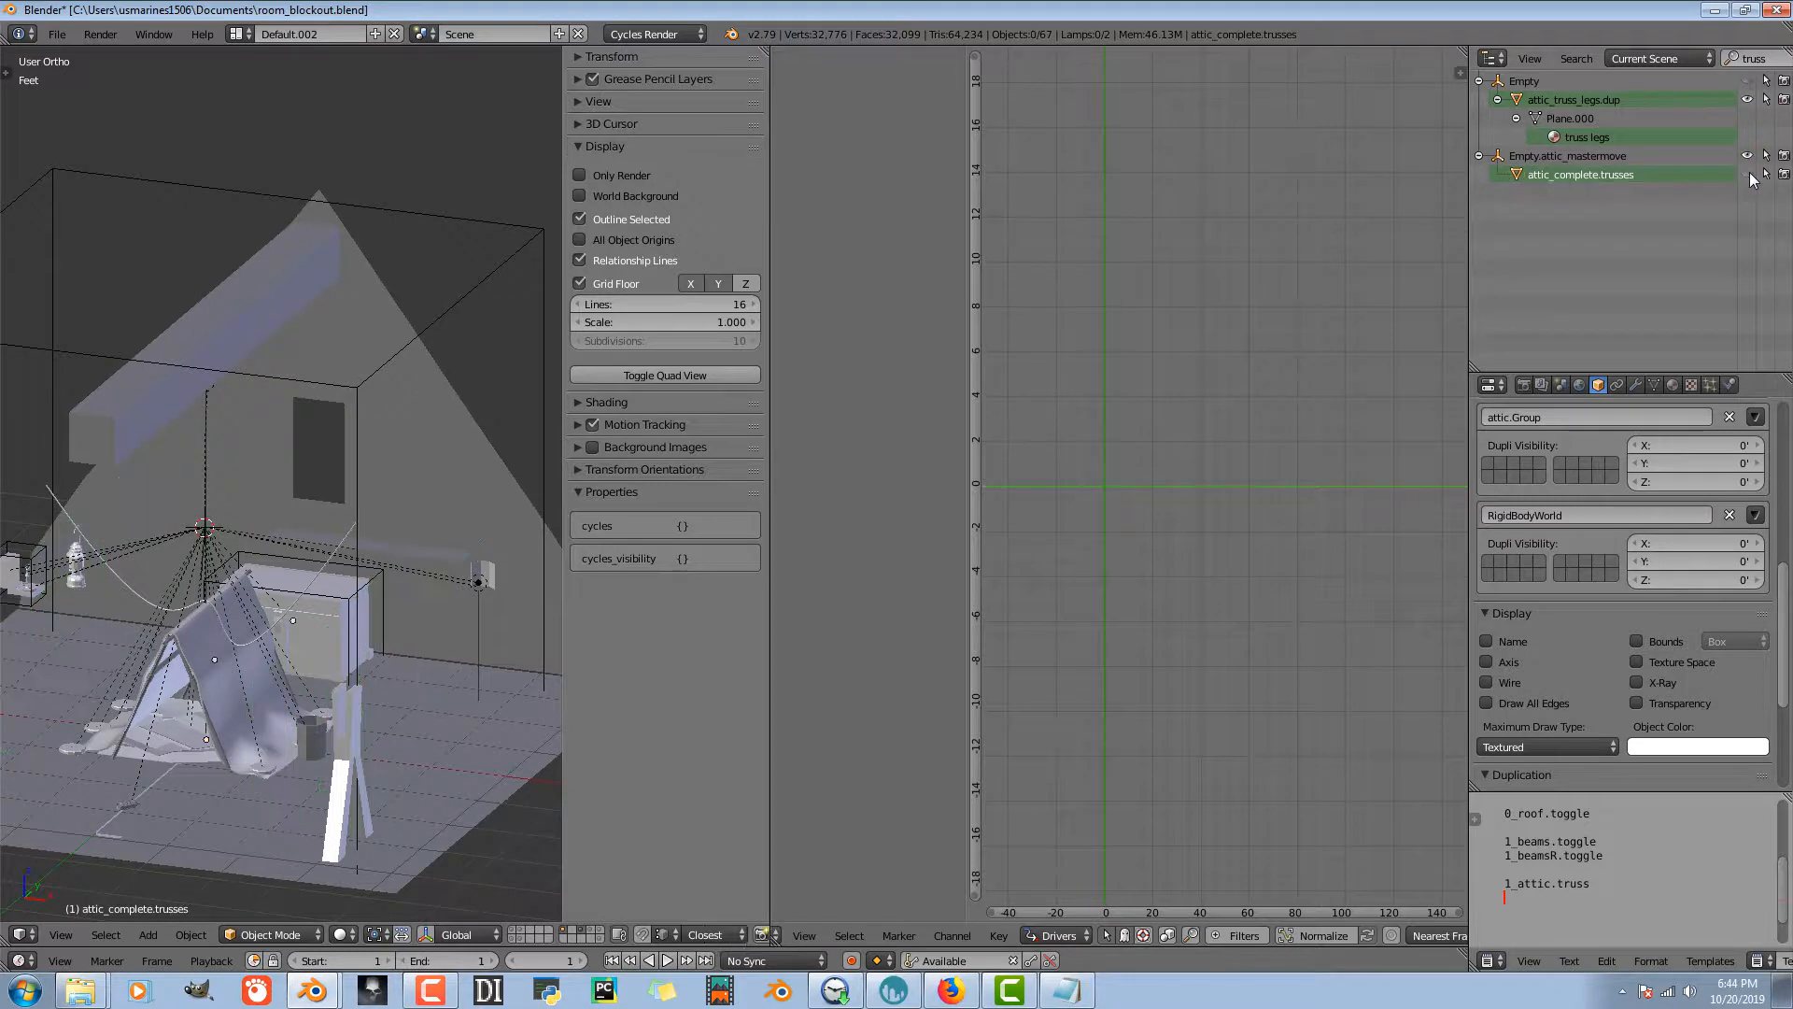
pyautogui.click(1747, 174)
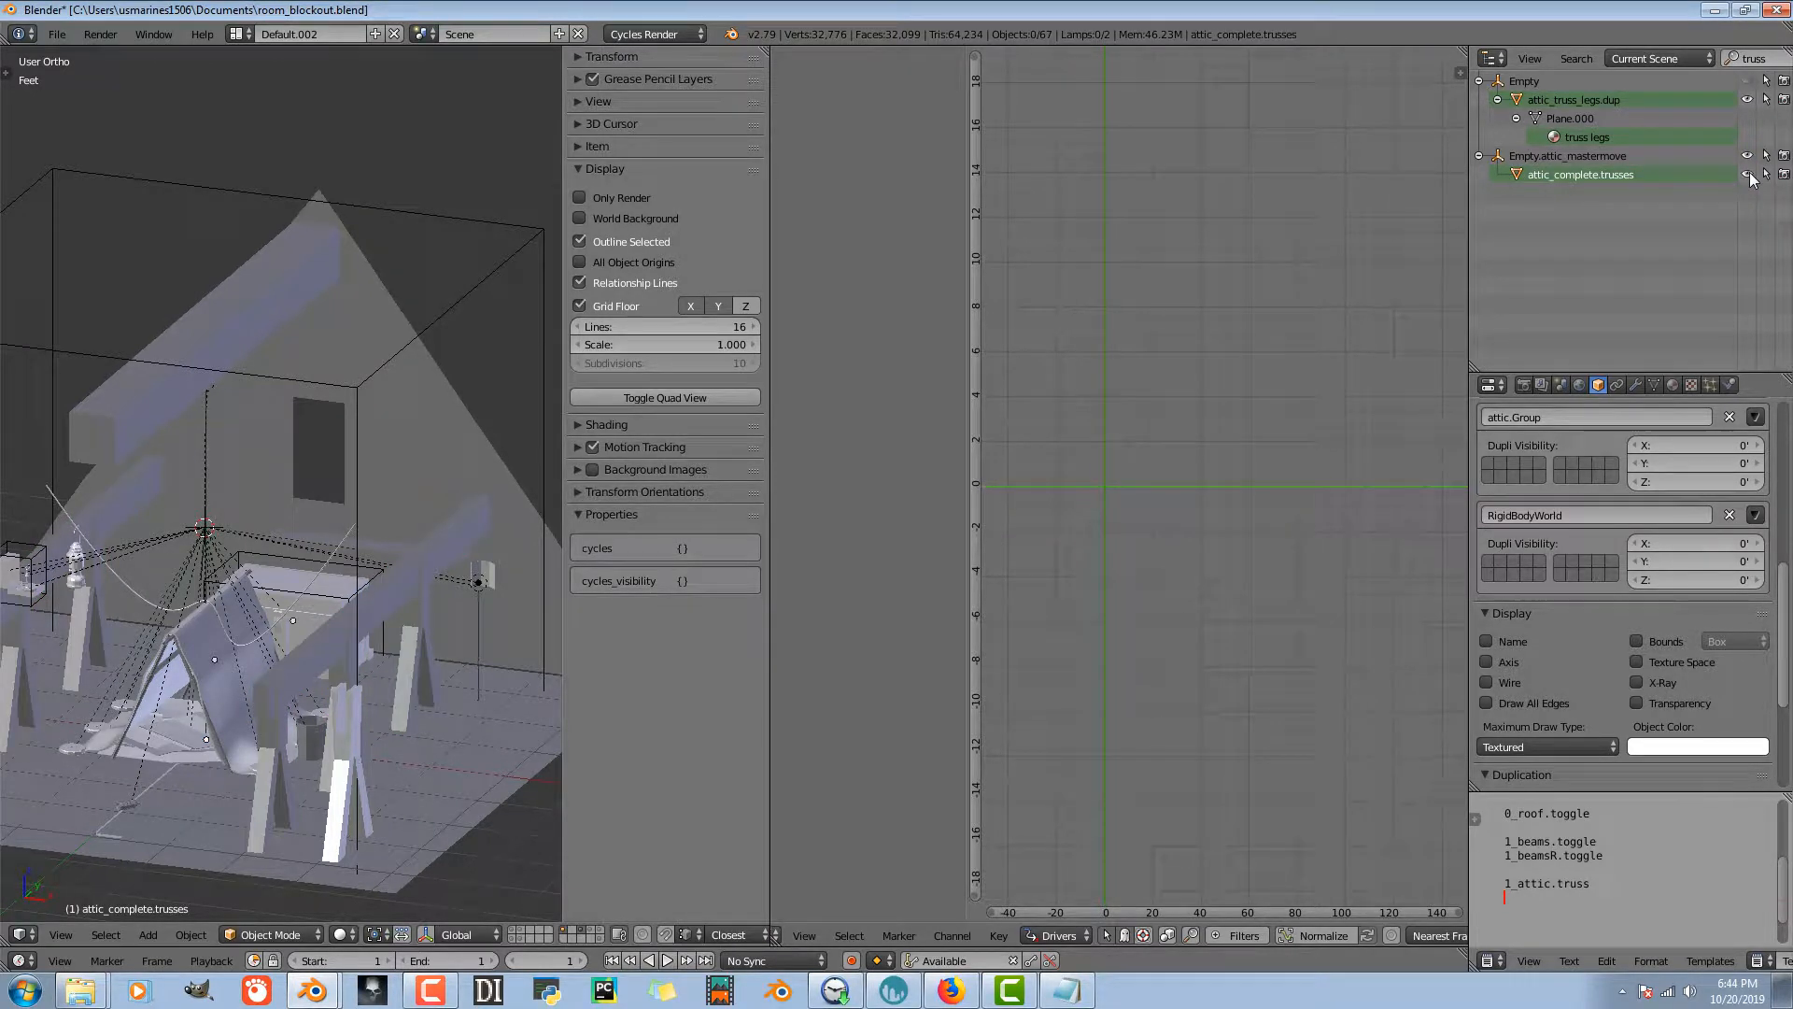
pyautogui.click(1748, 174)
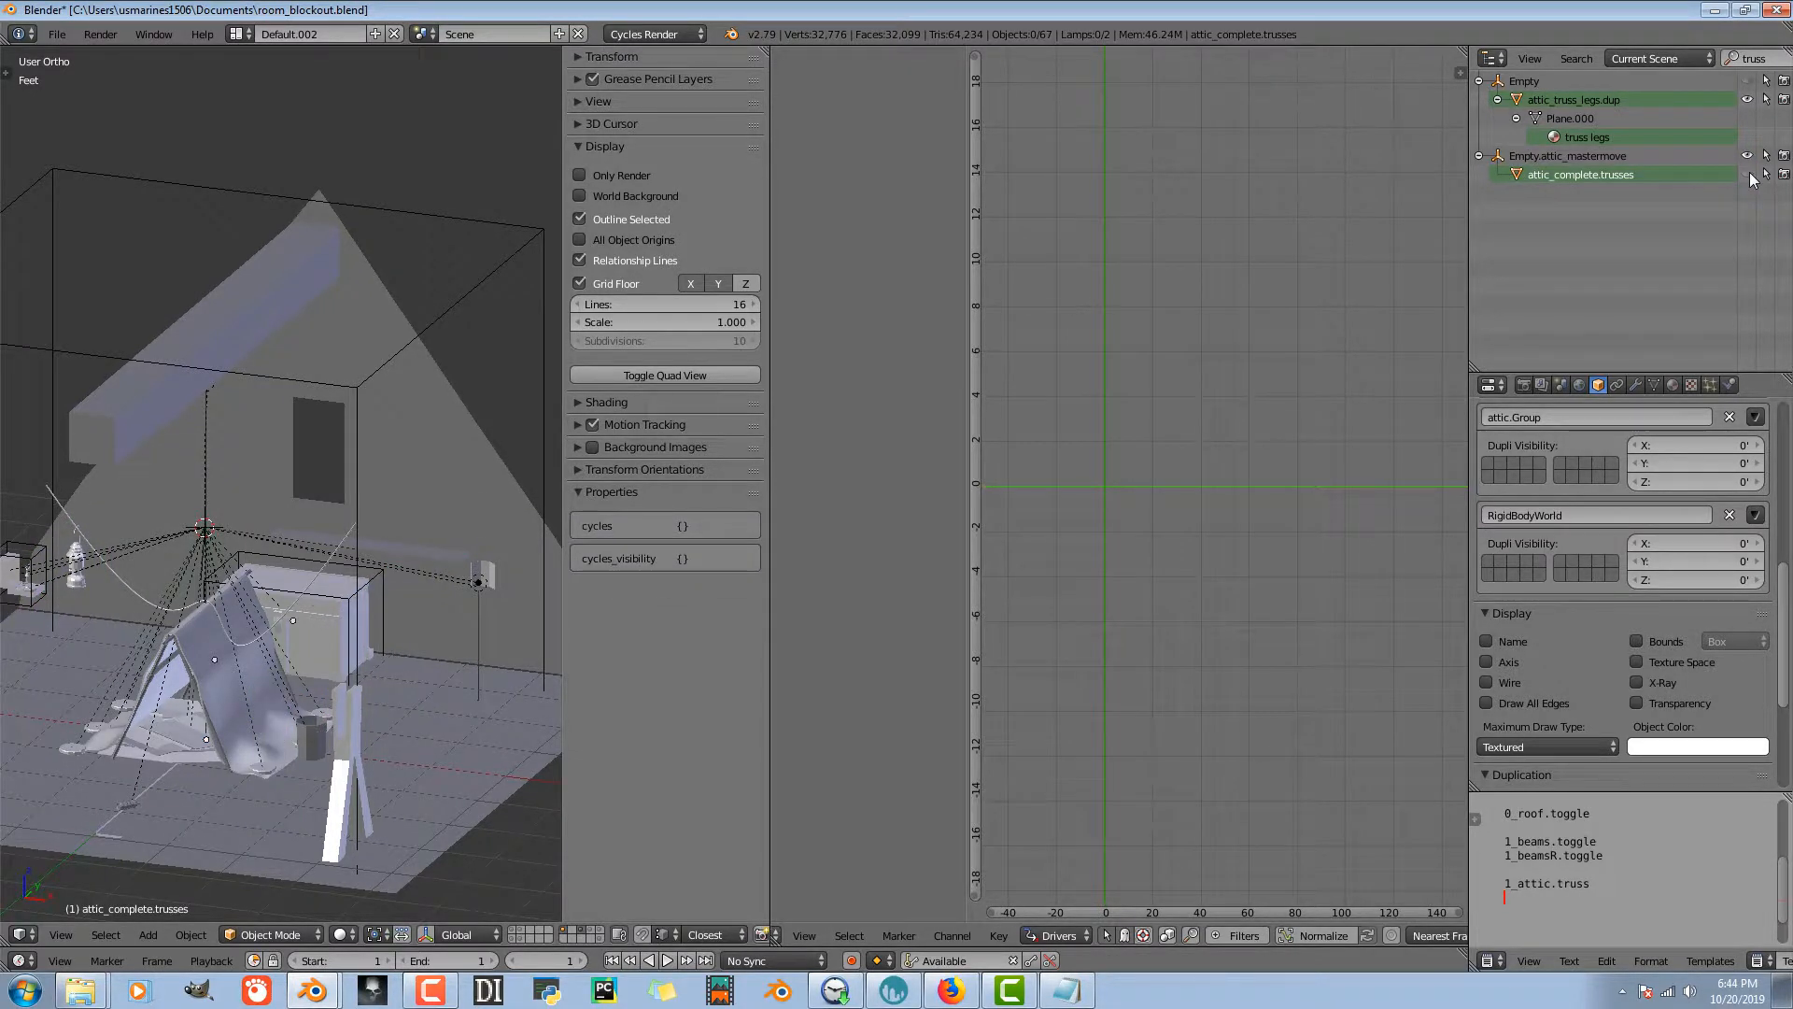
pyautogui.click(1748, 174)
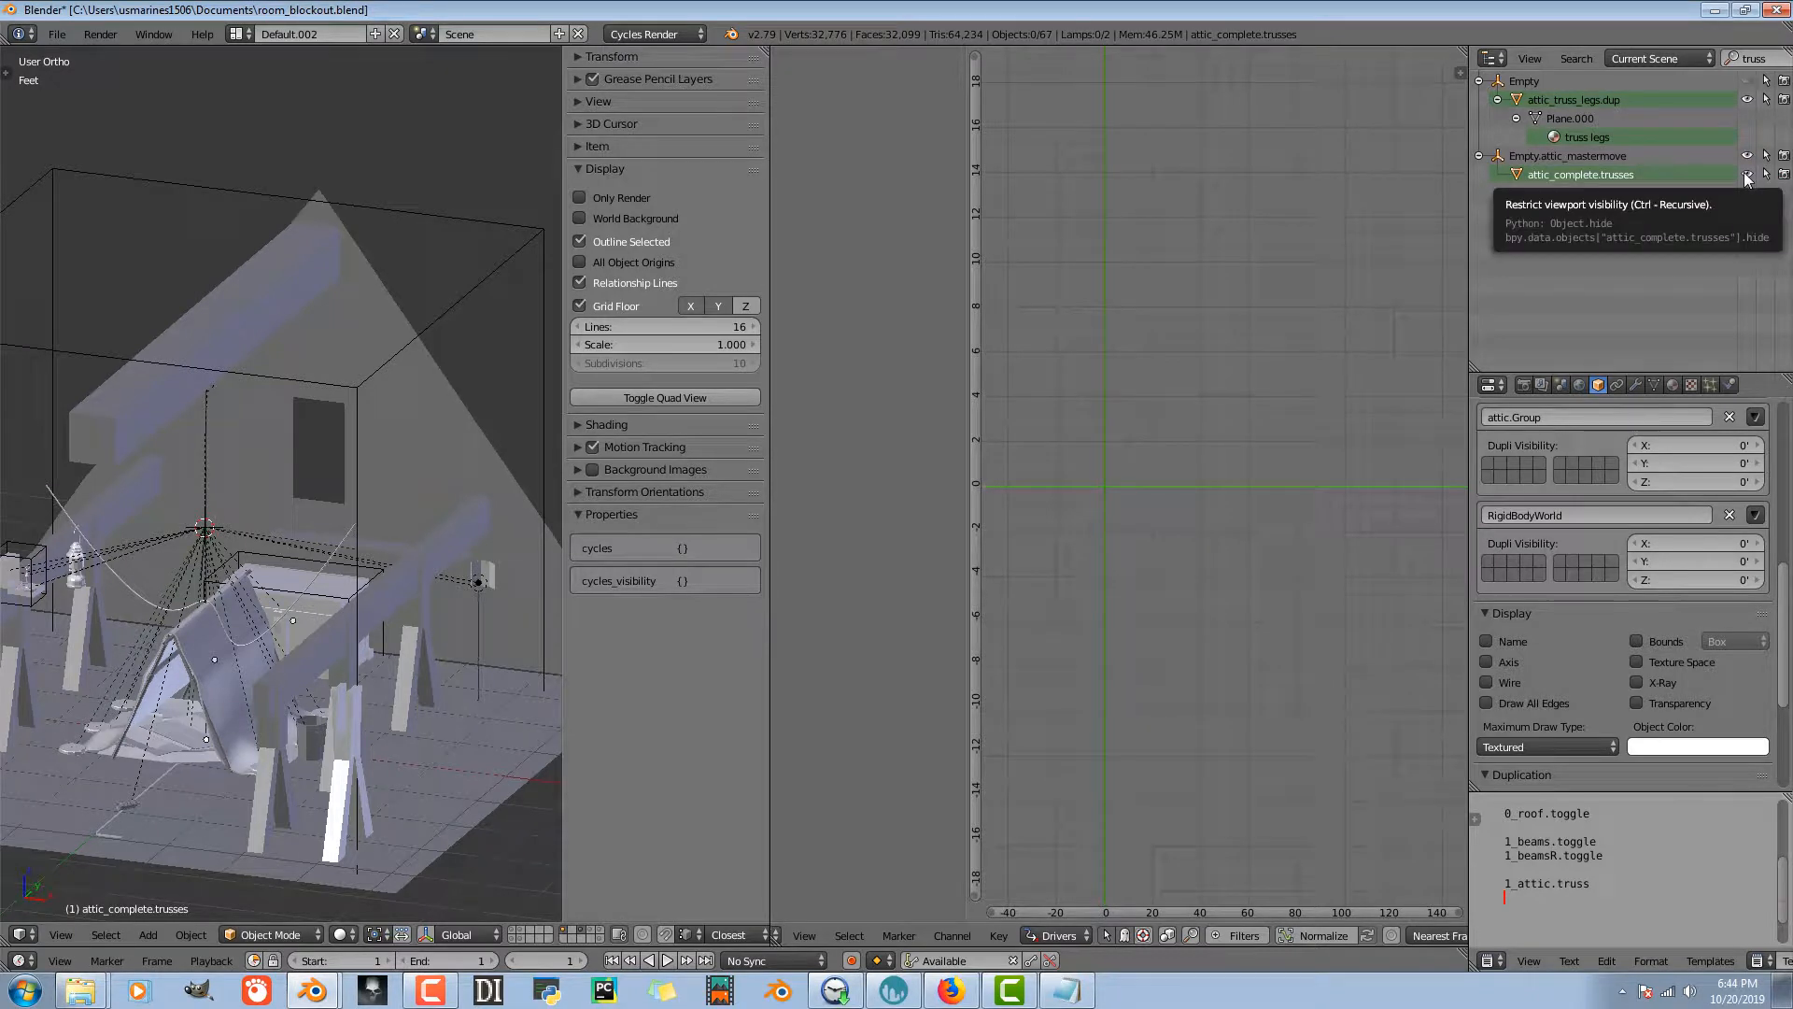
# - Add a single driver, to be set up manually, to the viewport visibility of attic_complete.trusses and try toggling it
pyautogui.hotkey('ctrl', 'd')
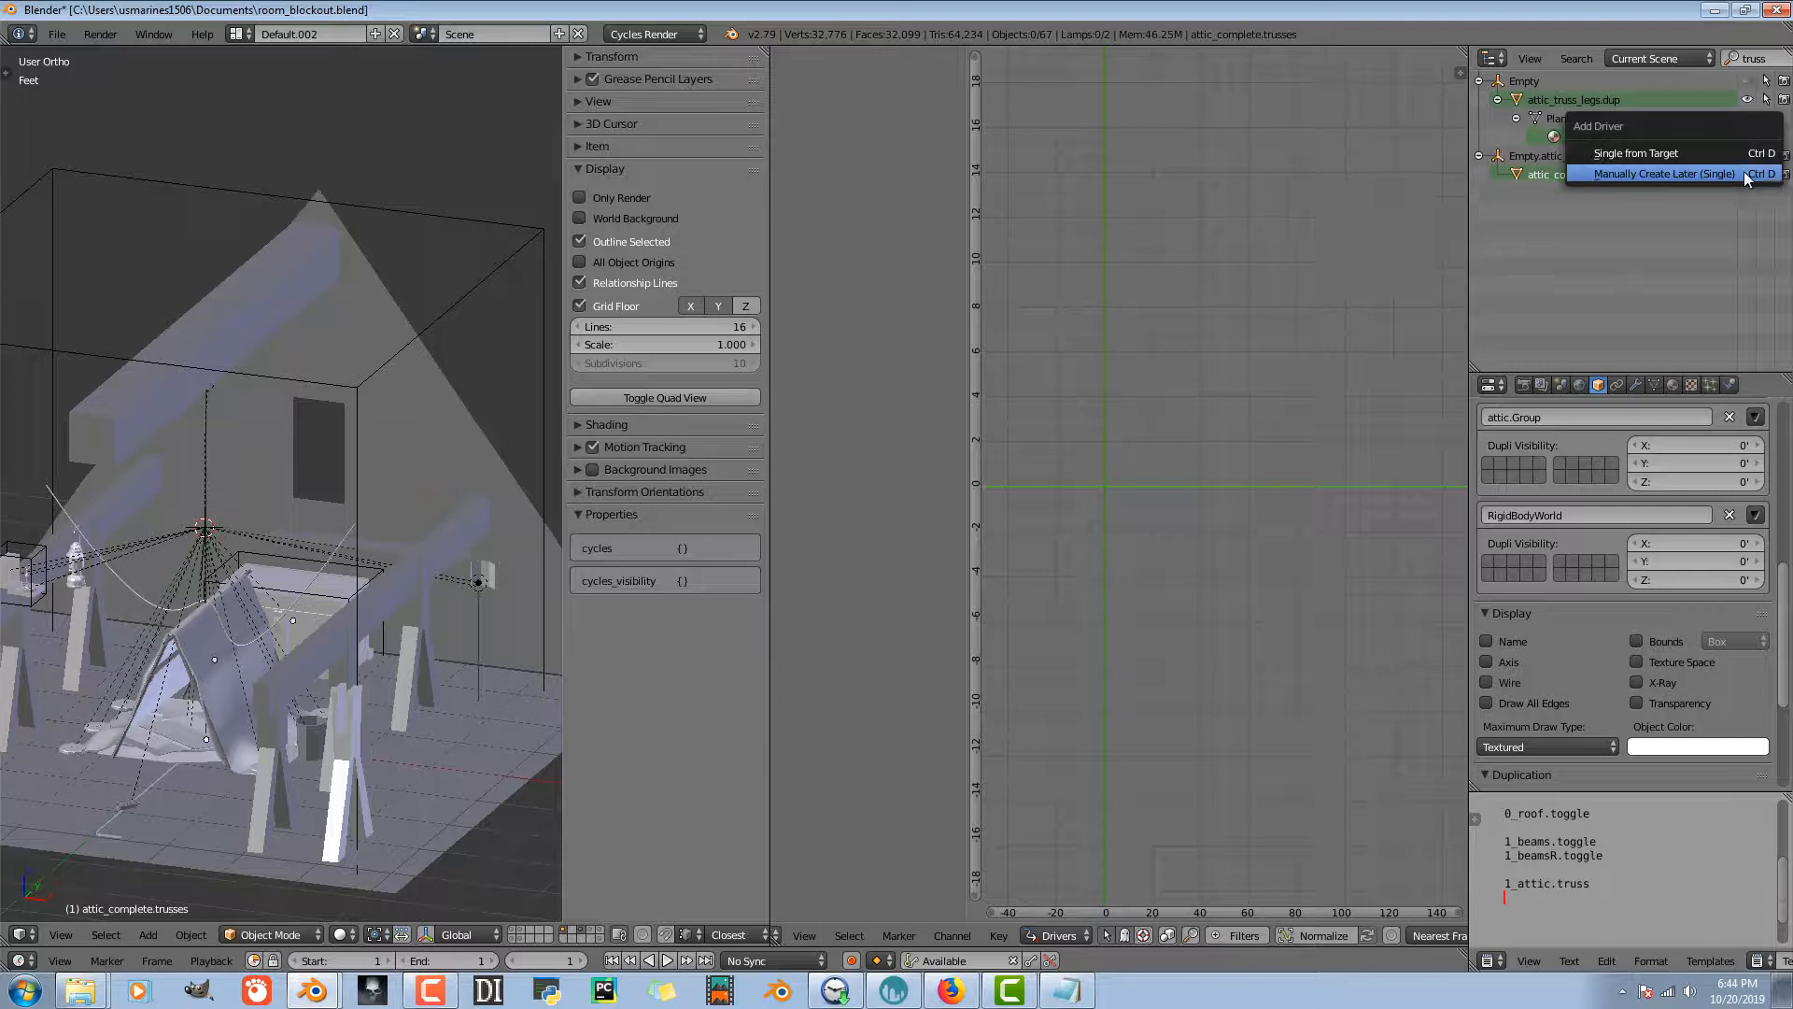
pyautogui.click(1745, 172)
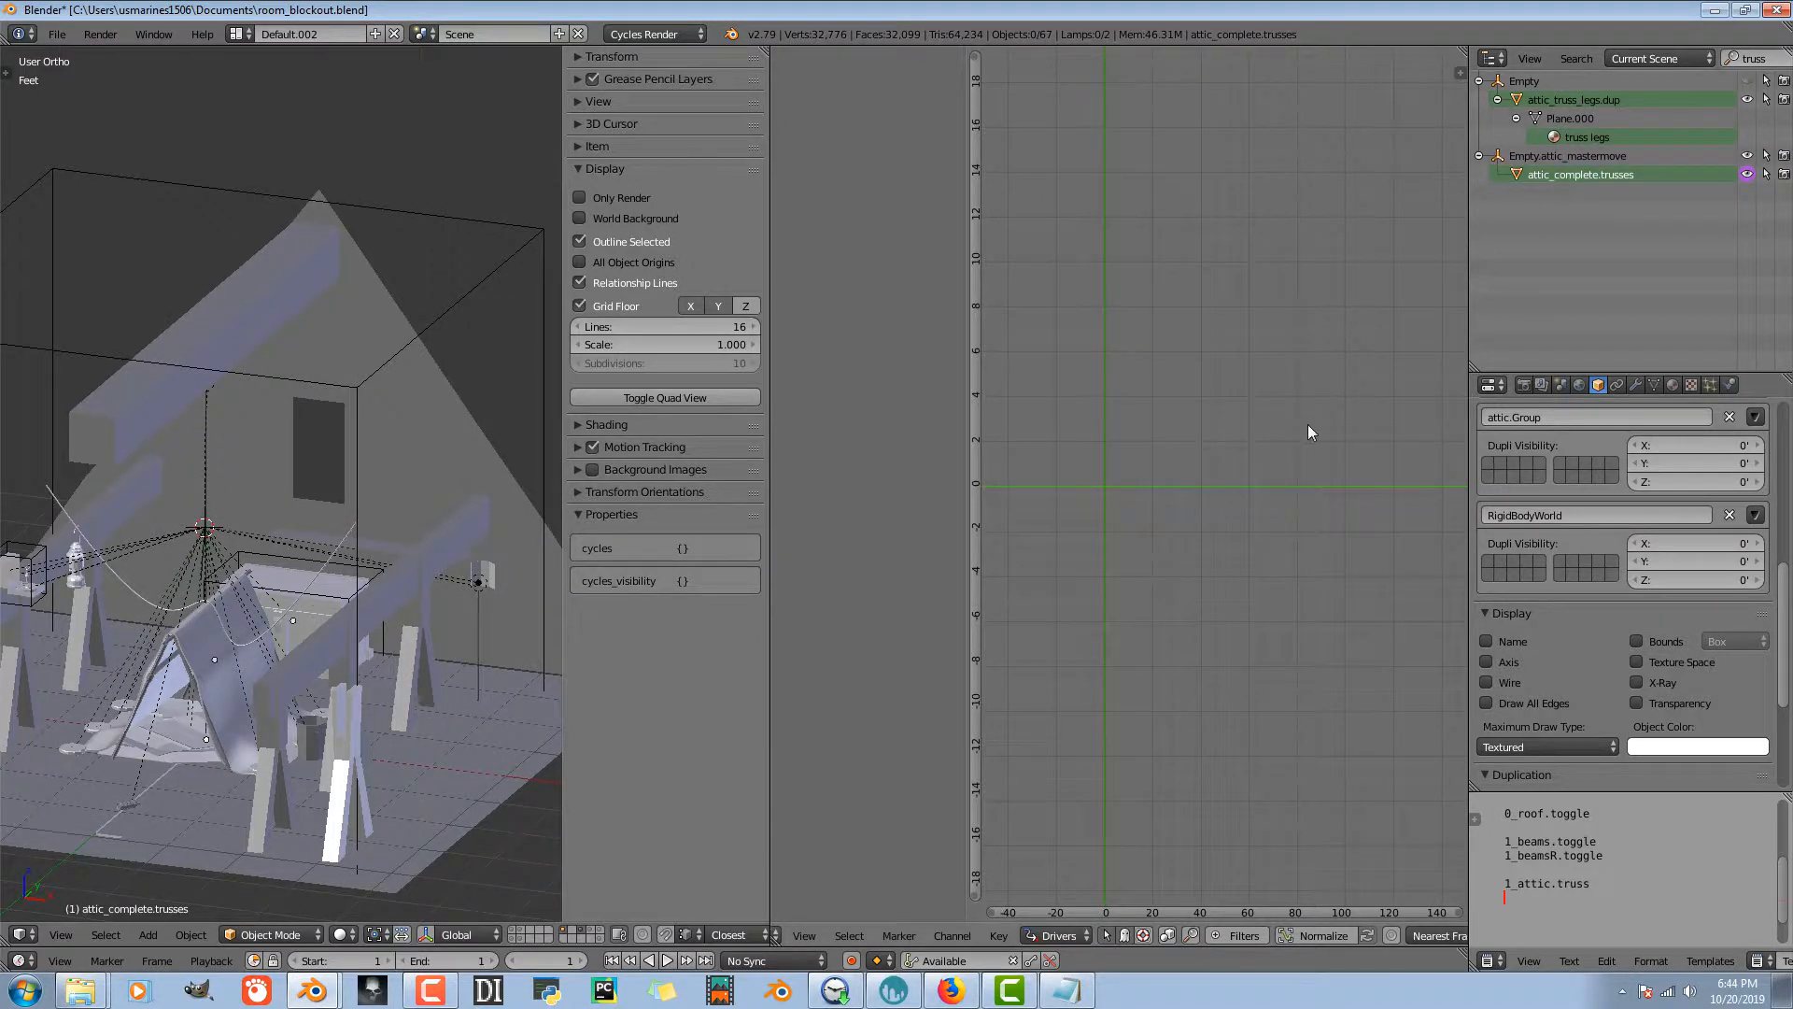
pyautogui.click(1746, 175)
pyautogui.click(1747, 175)
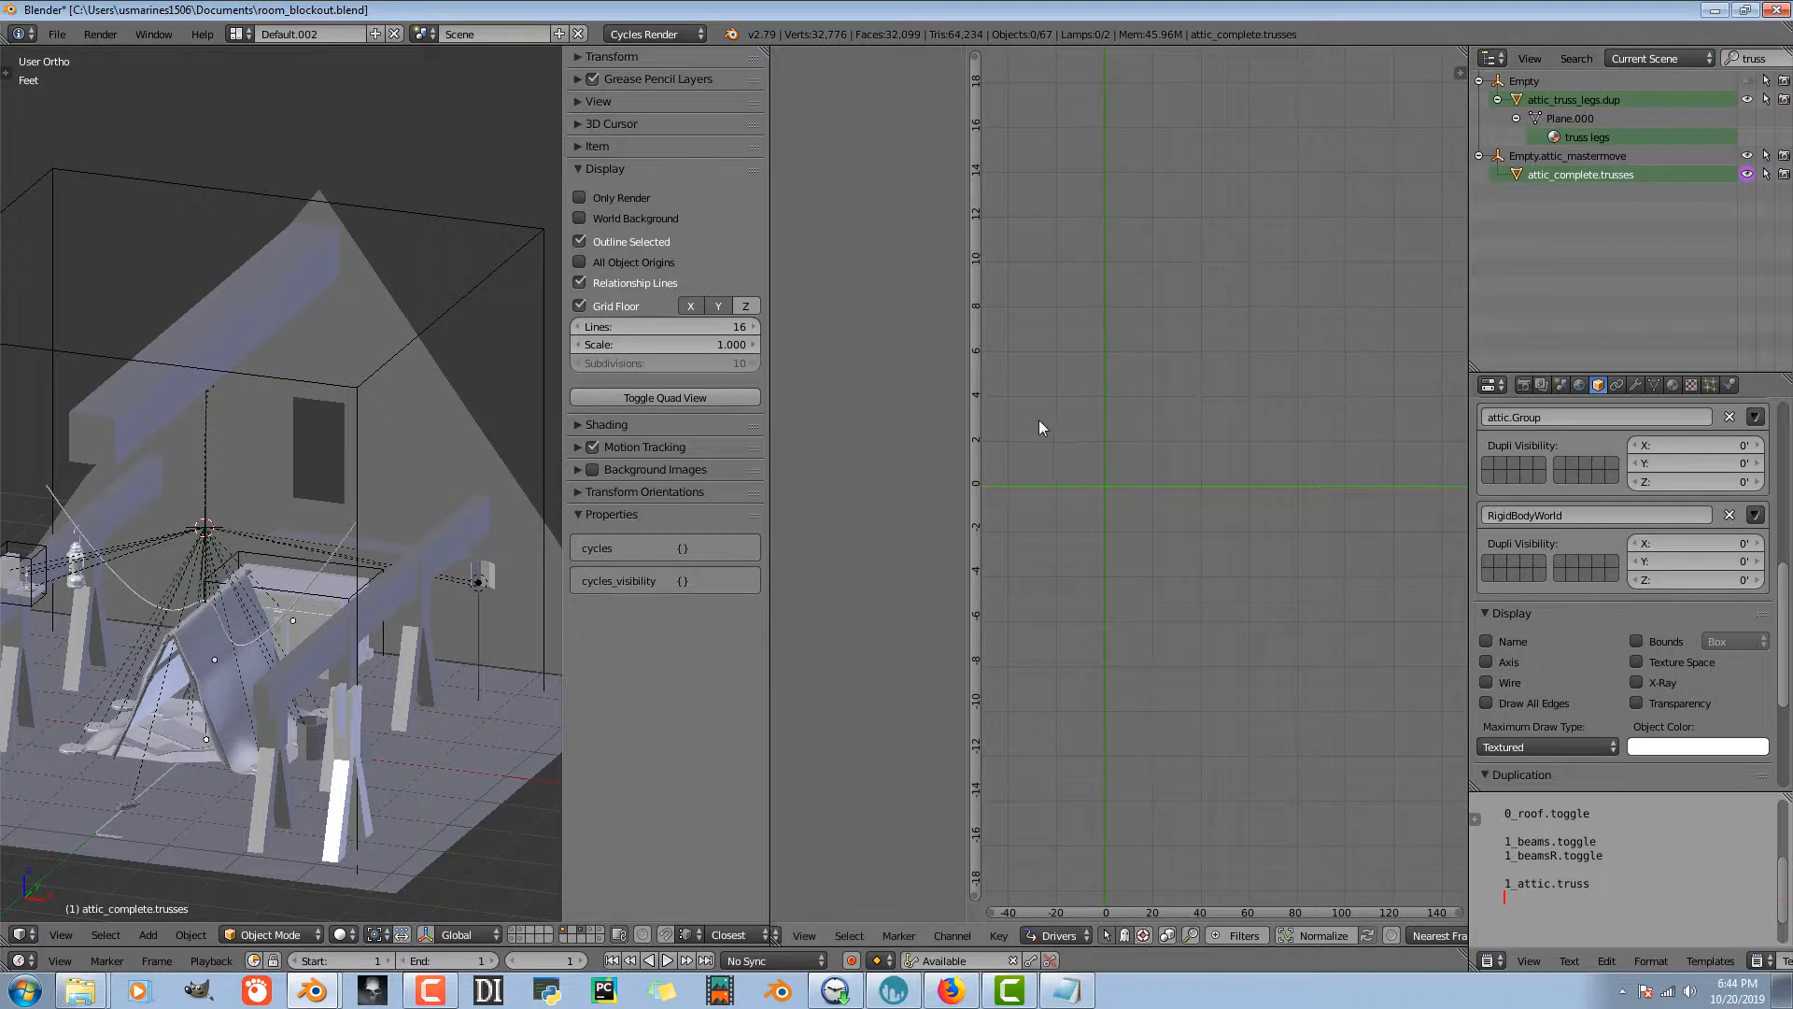
# - Select attic_complete.trusses and switch the graph editor to F-Curve mode and back to Drivers mode
pyautogui.click(1589, 176)
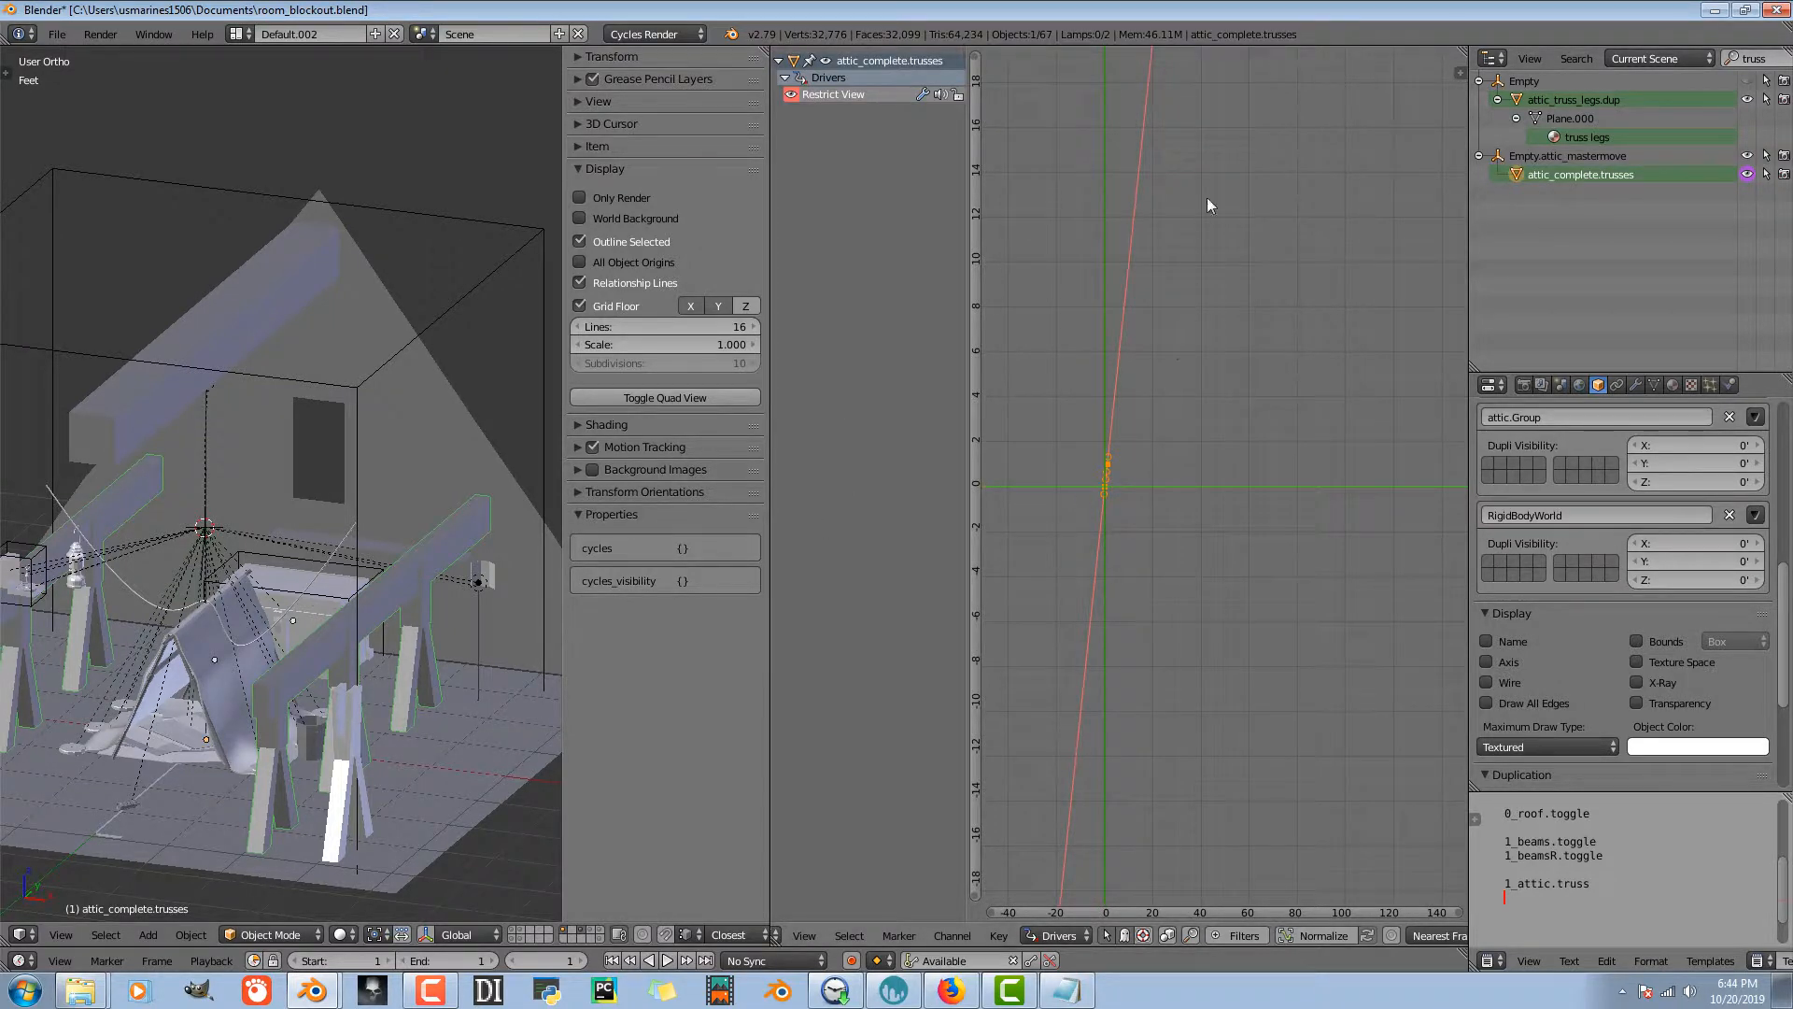
pyautogui.click(1060, 934)
pyautogui.click(1063, 914)
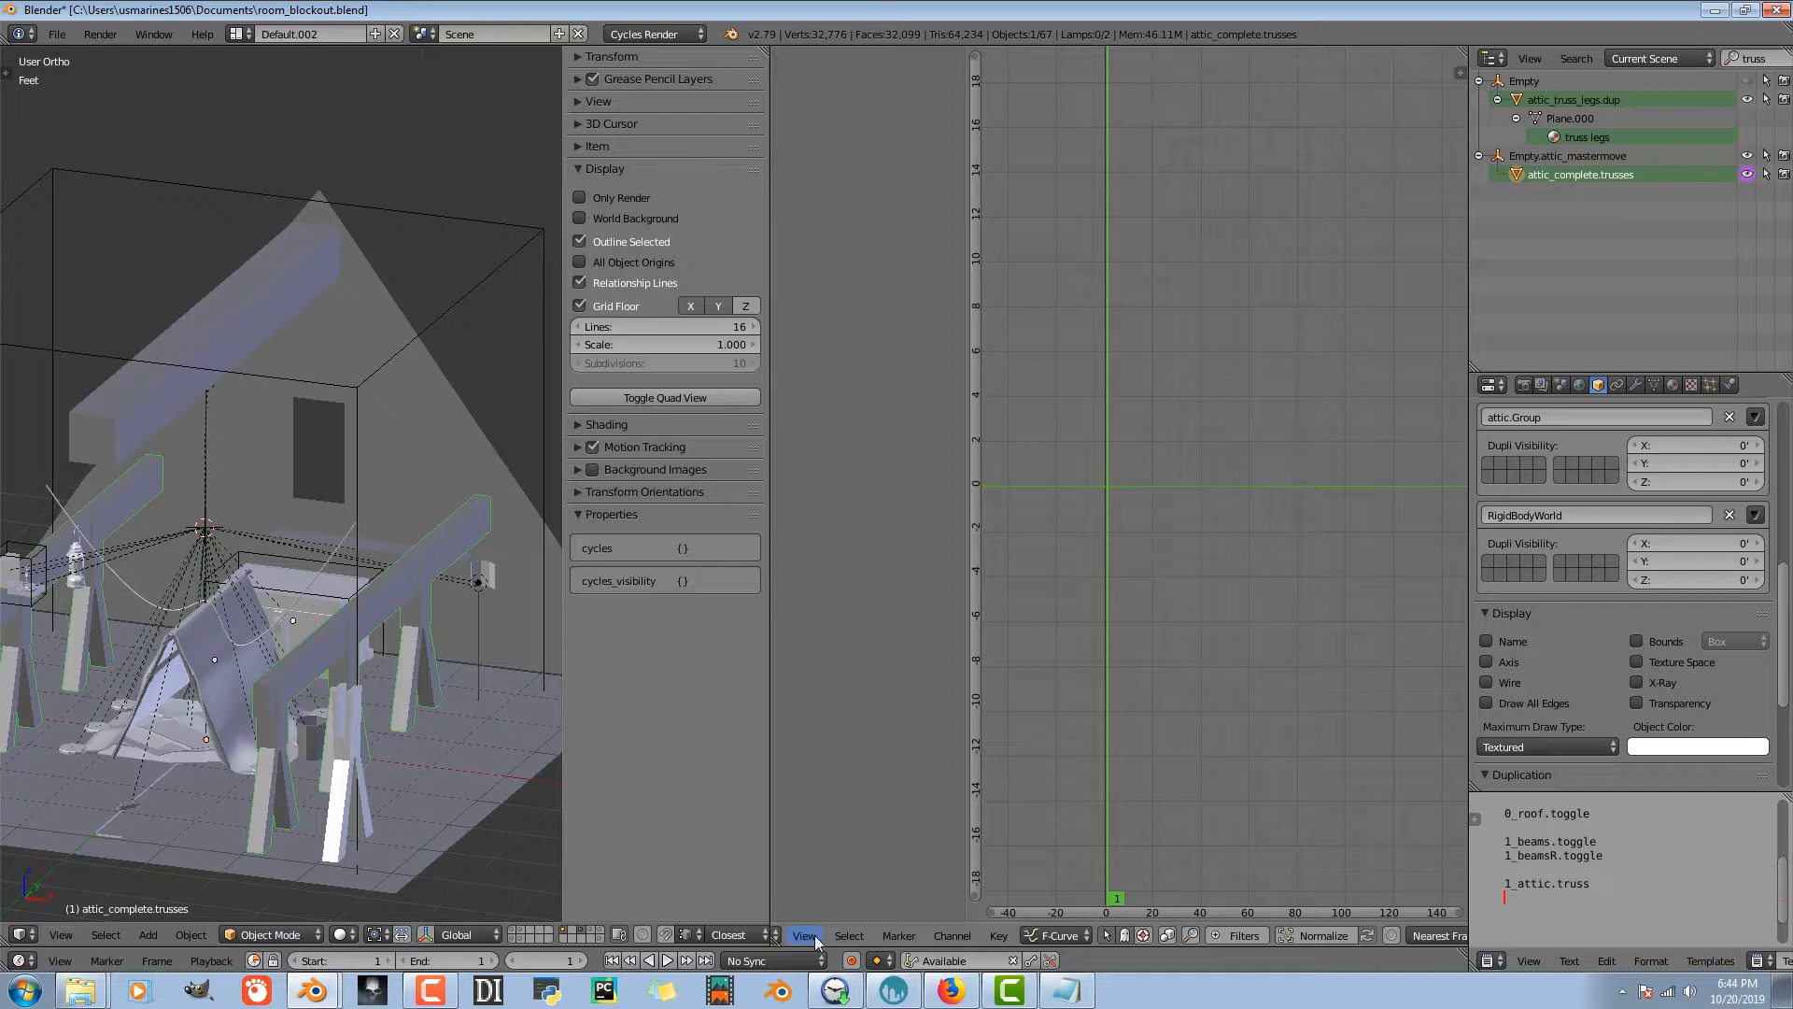
pyautogui.hscroll(-2, 814, 934)
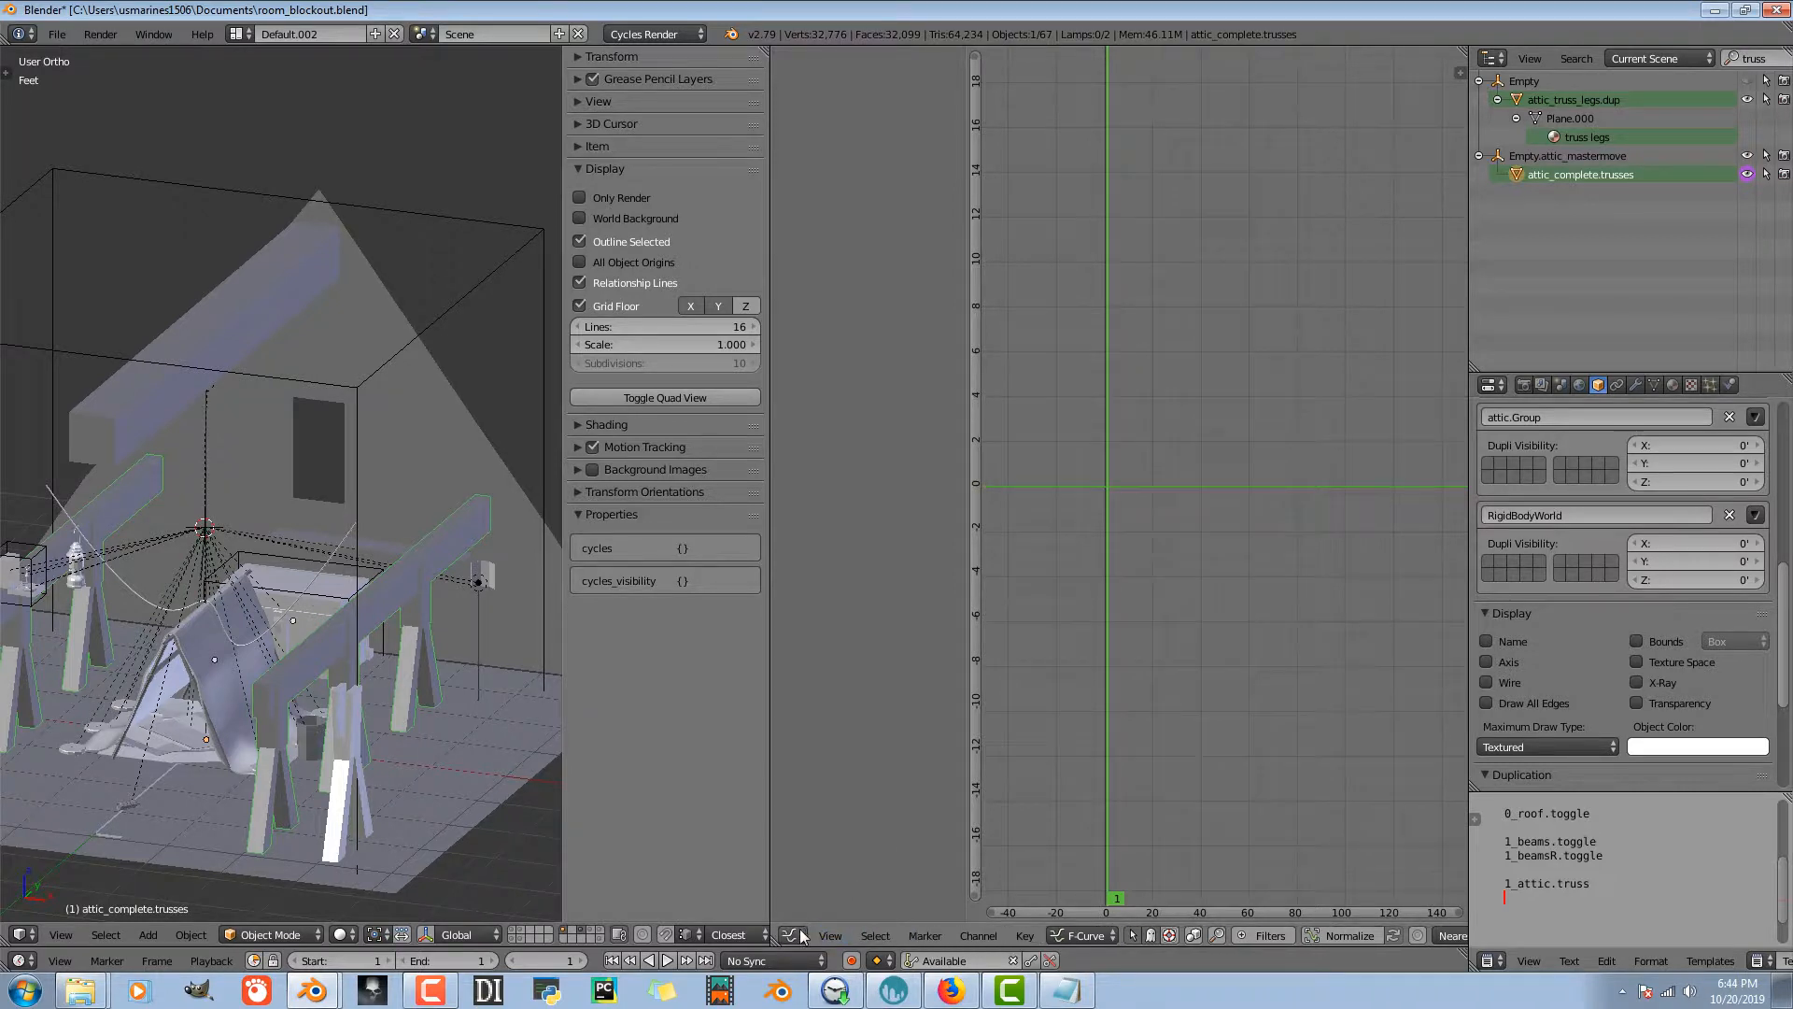
pyautogui.click(796, 935)
pyautogui.click(1096, 936)
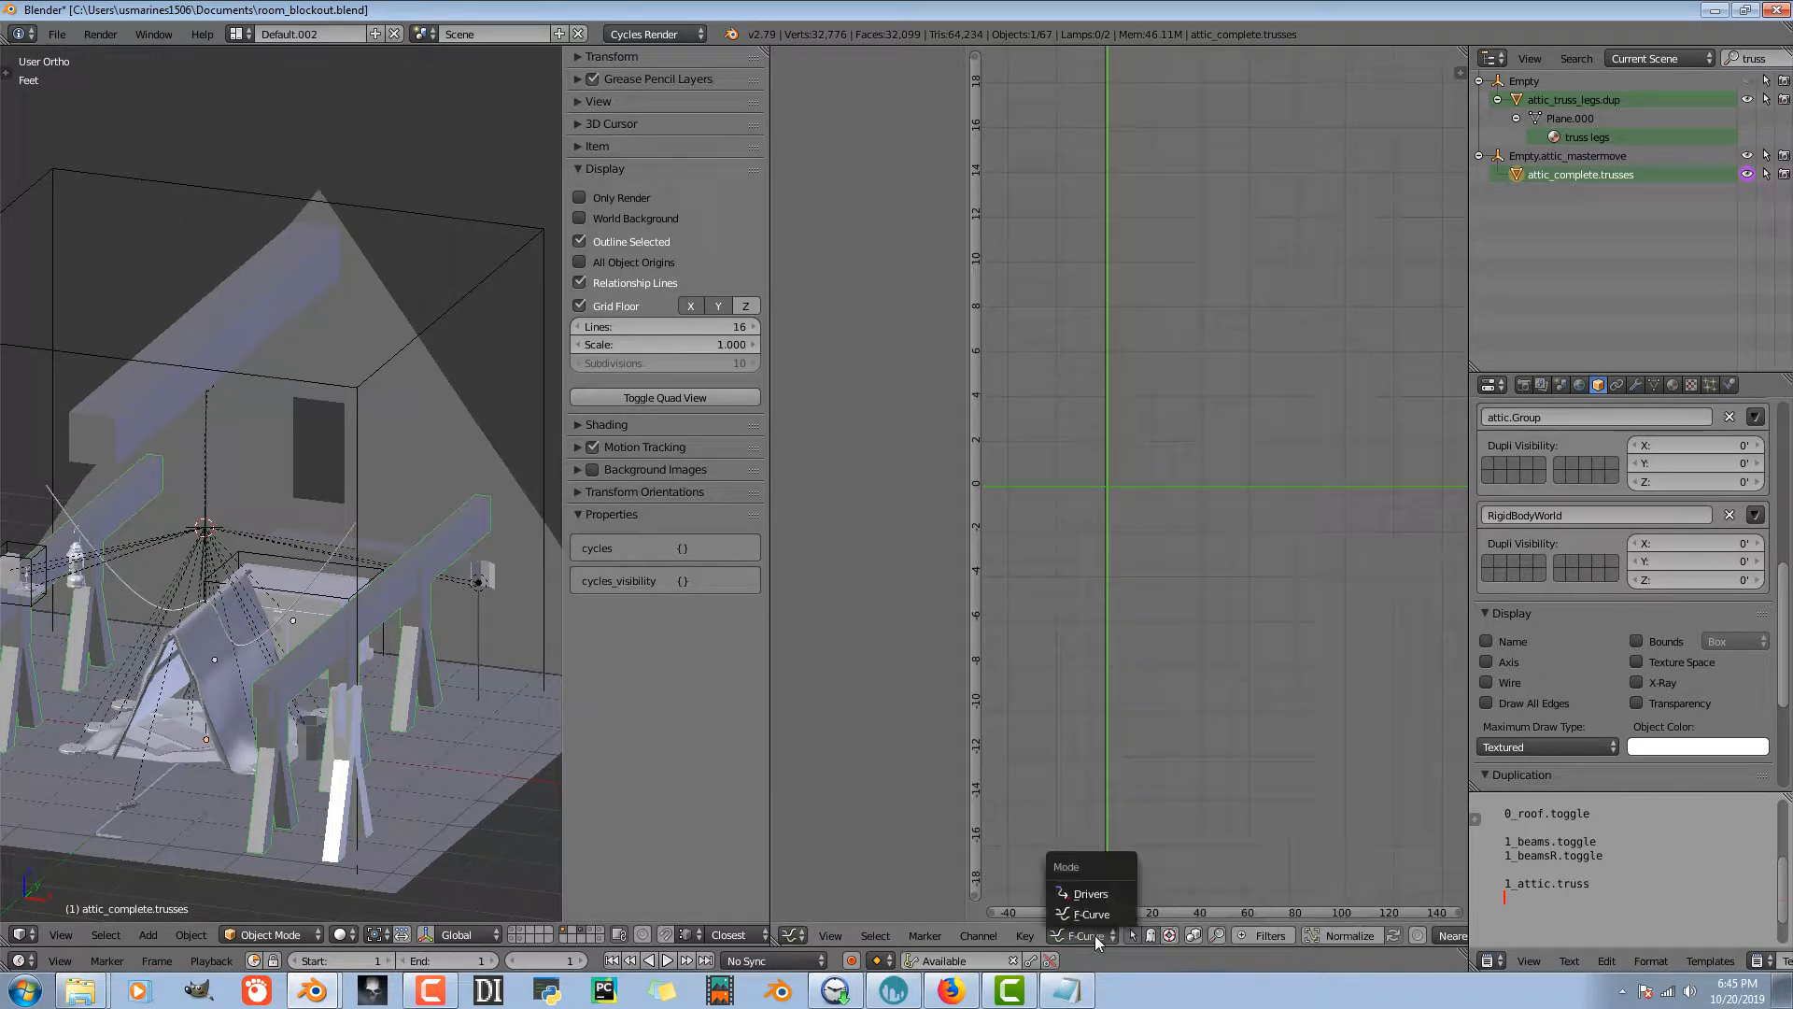
pyautogui.click(1091, 895)
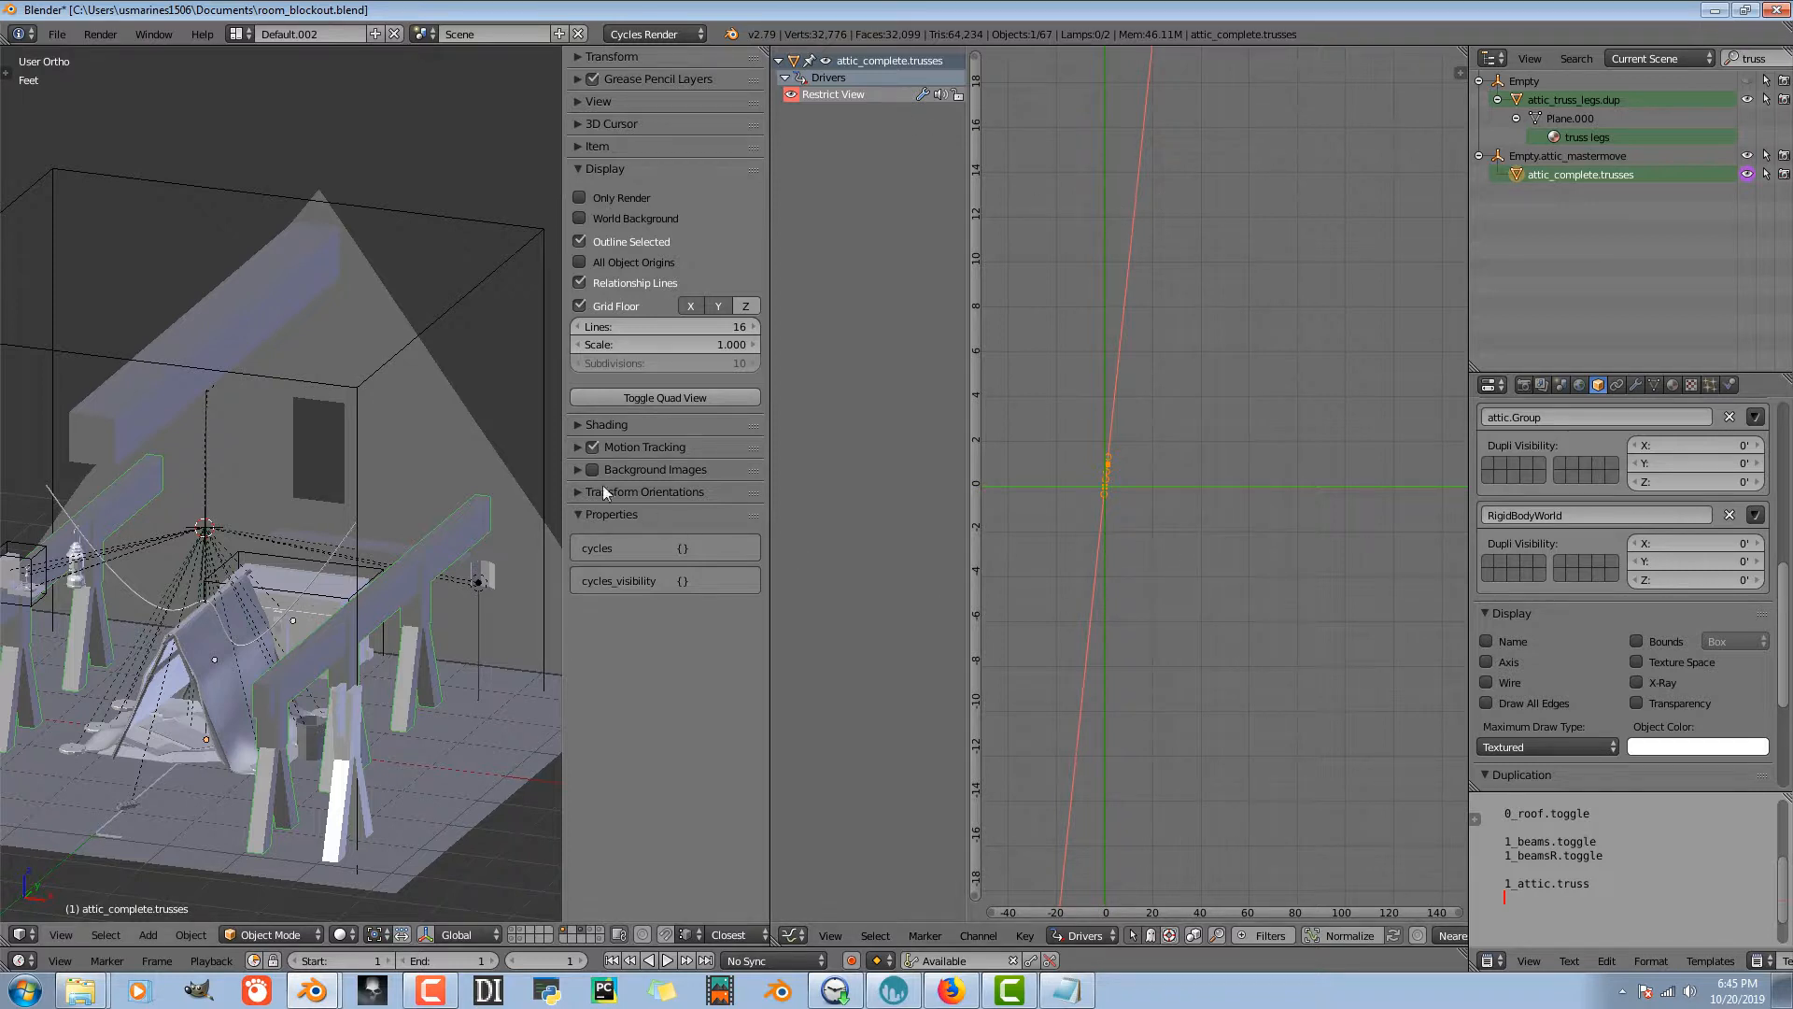
# - Select the attic walls for comparison, reselect the trusses, and show the settings of their Restrict View driver
pyautogui.rightClick(324, 313)
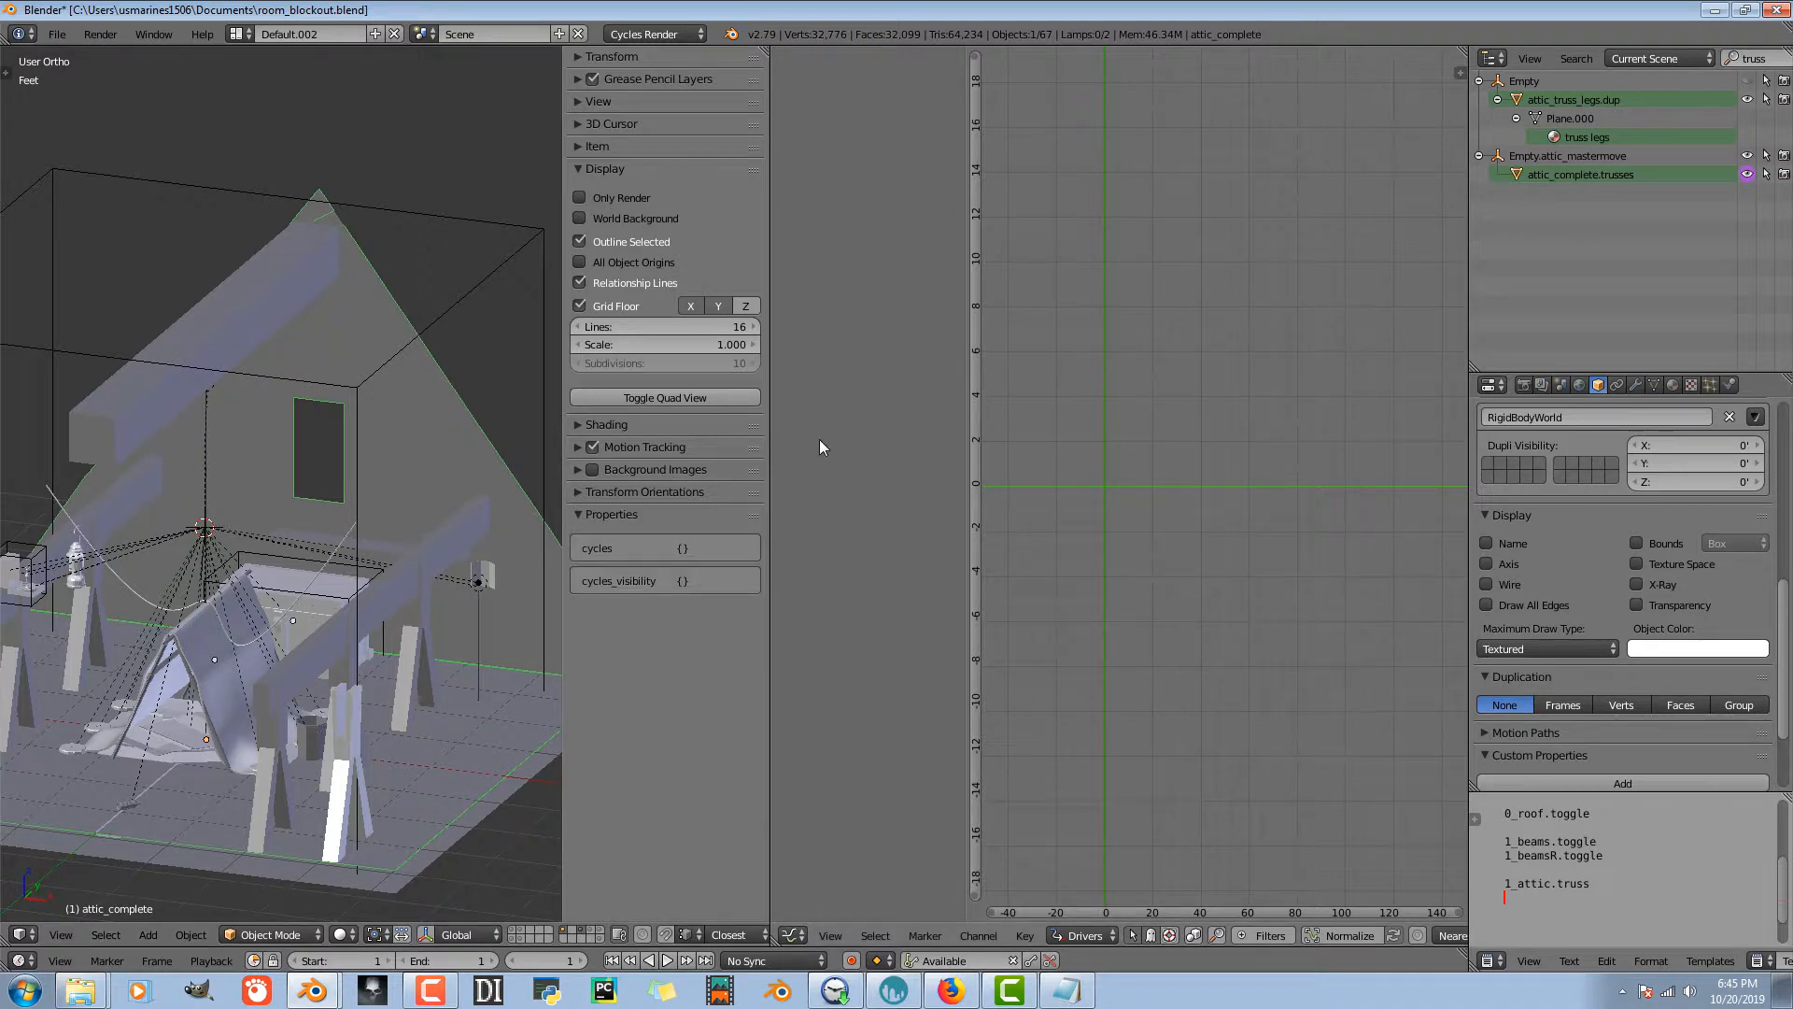
pyautogui.rightClick(373, 604)
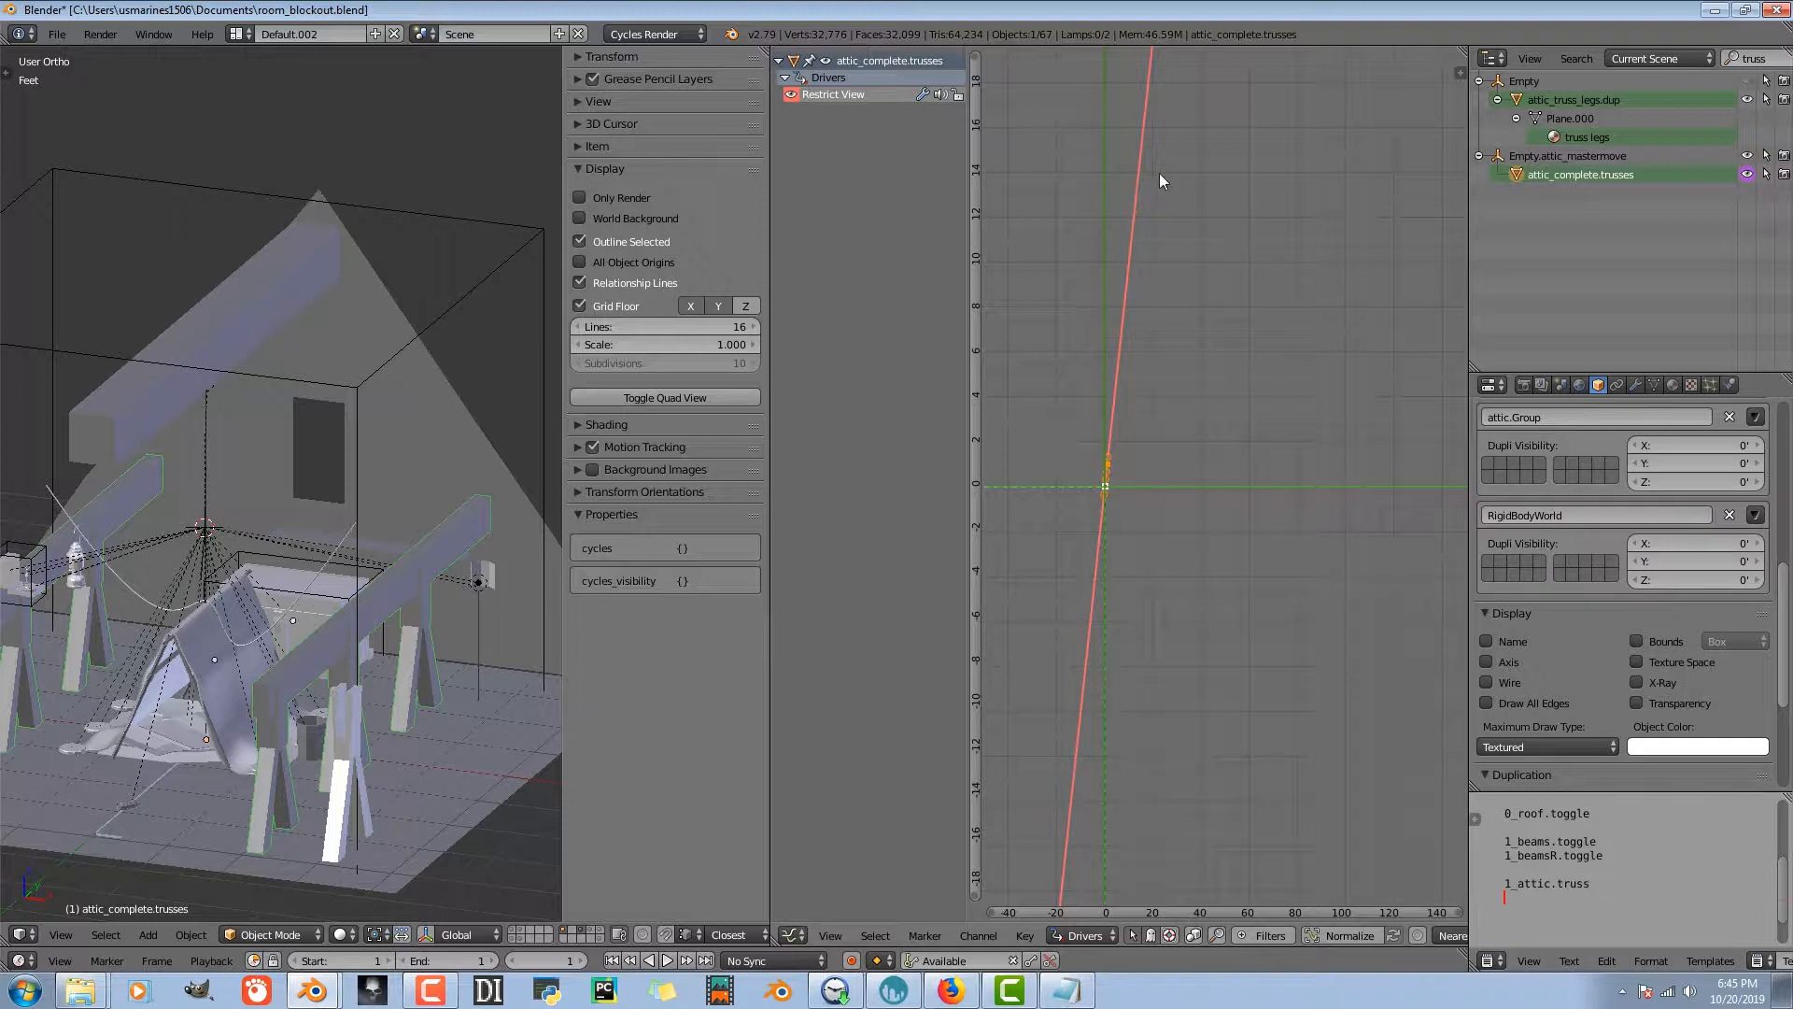
pyautogui.press('n')
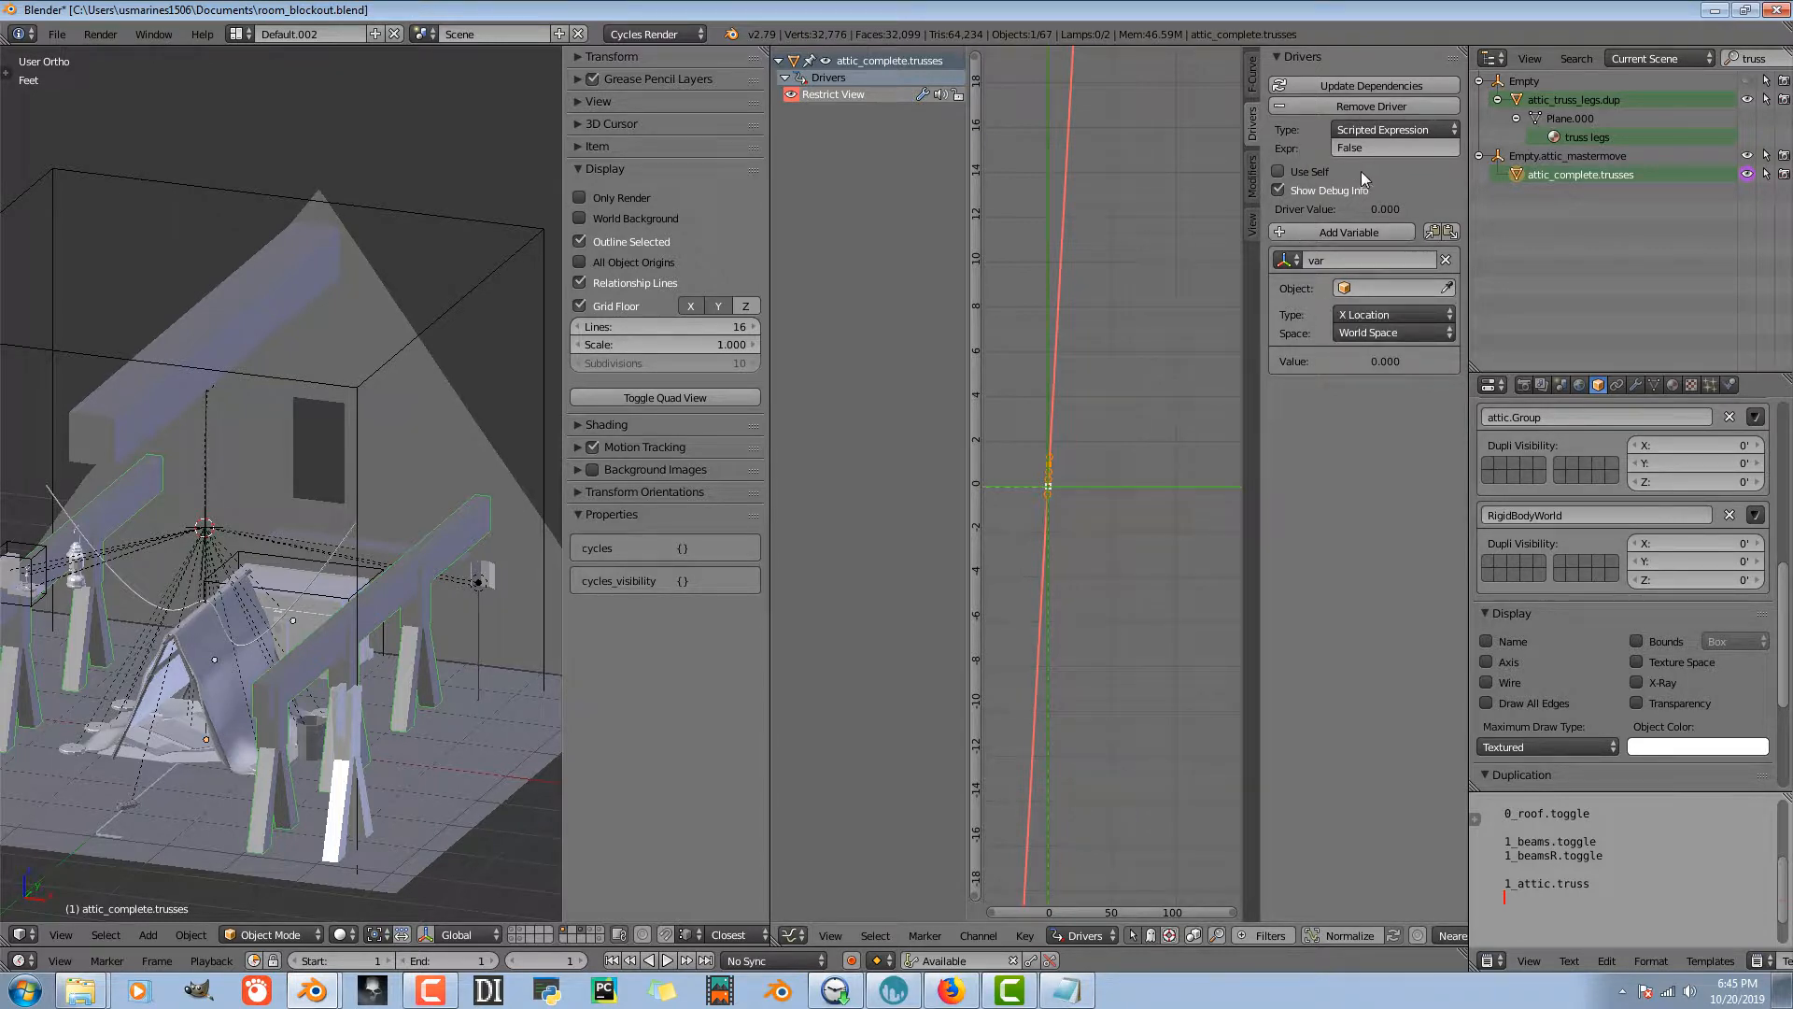
# - Change the driver variable to Single Property and pick the attic master empty as its target object
pyautogui.click(1292, 262)
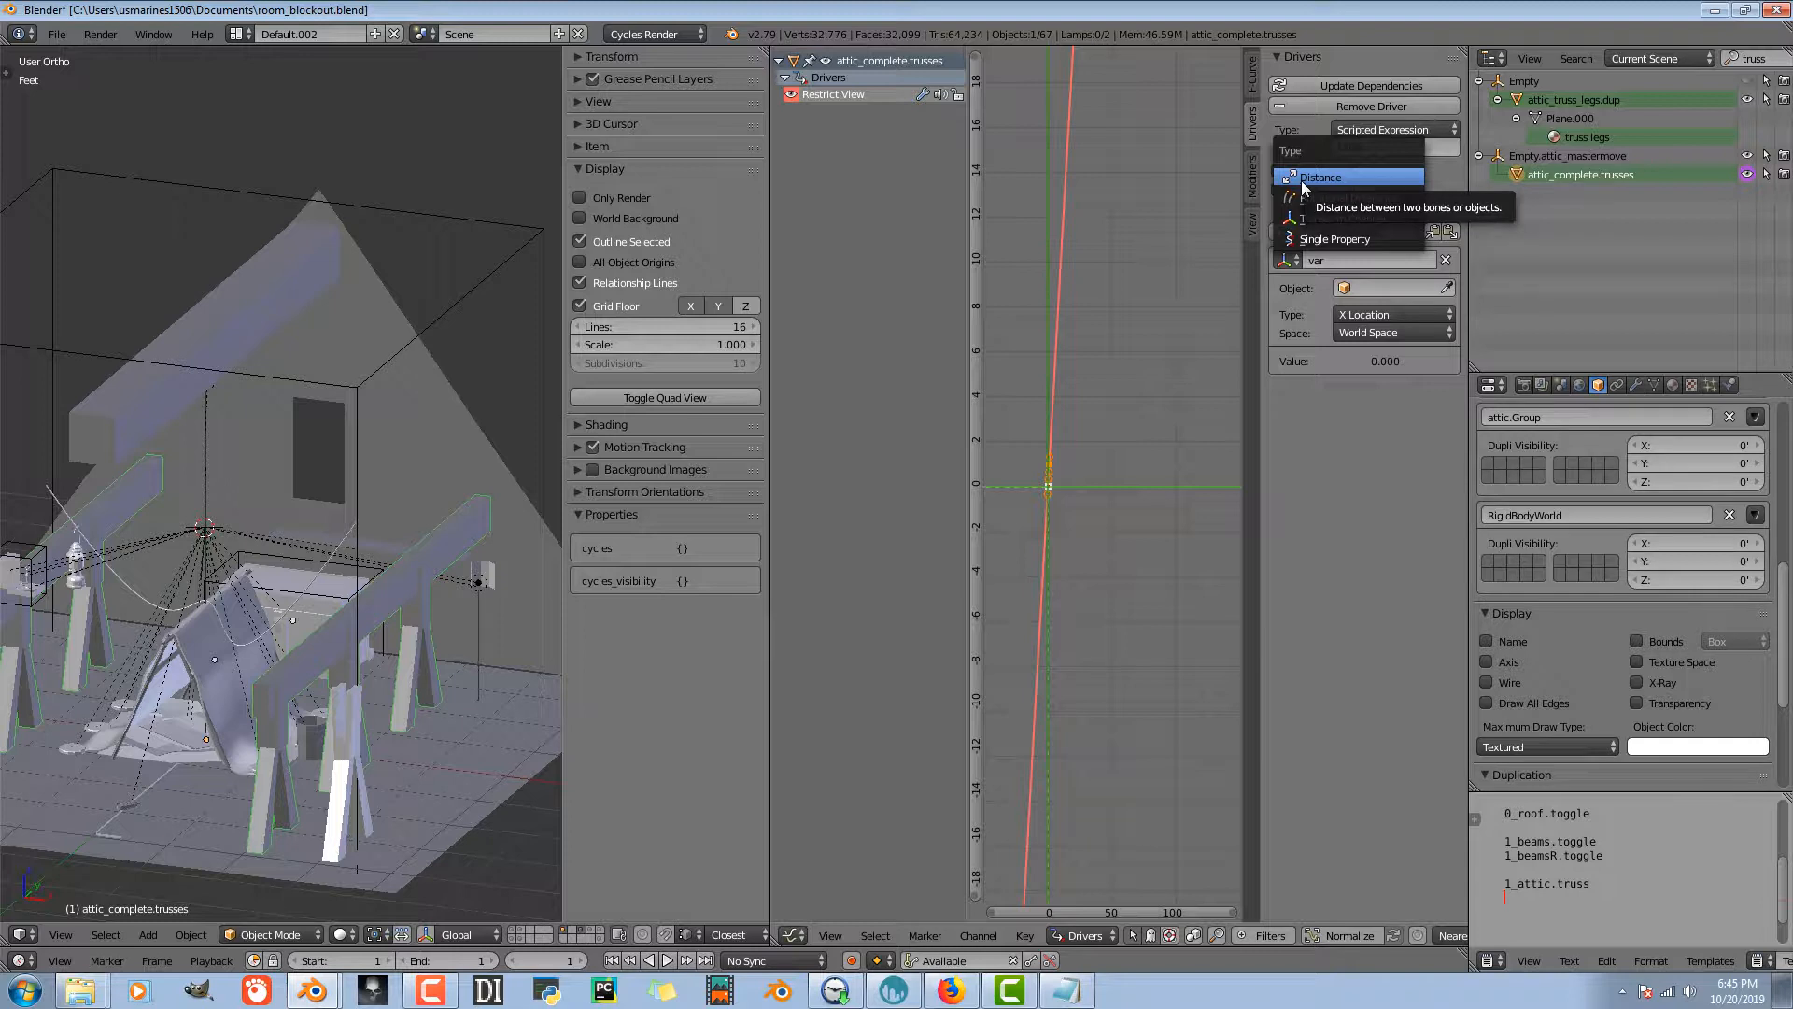
pyautogui.click(1330, 239)
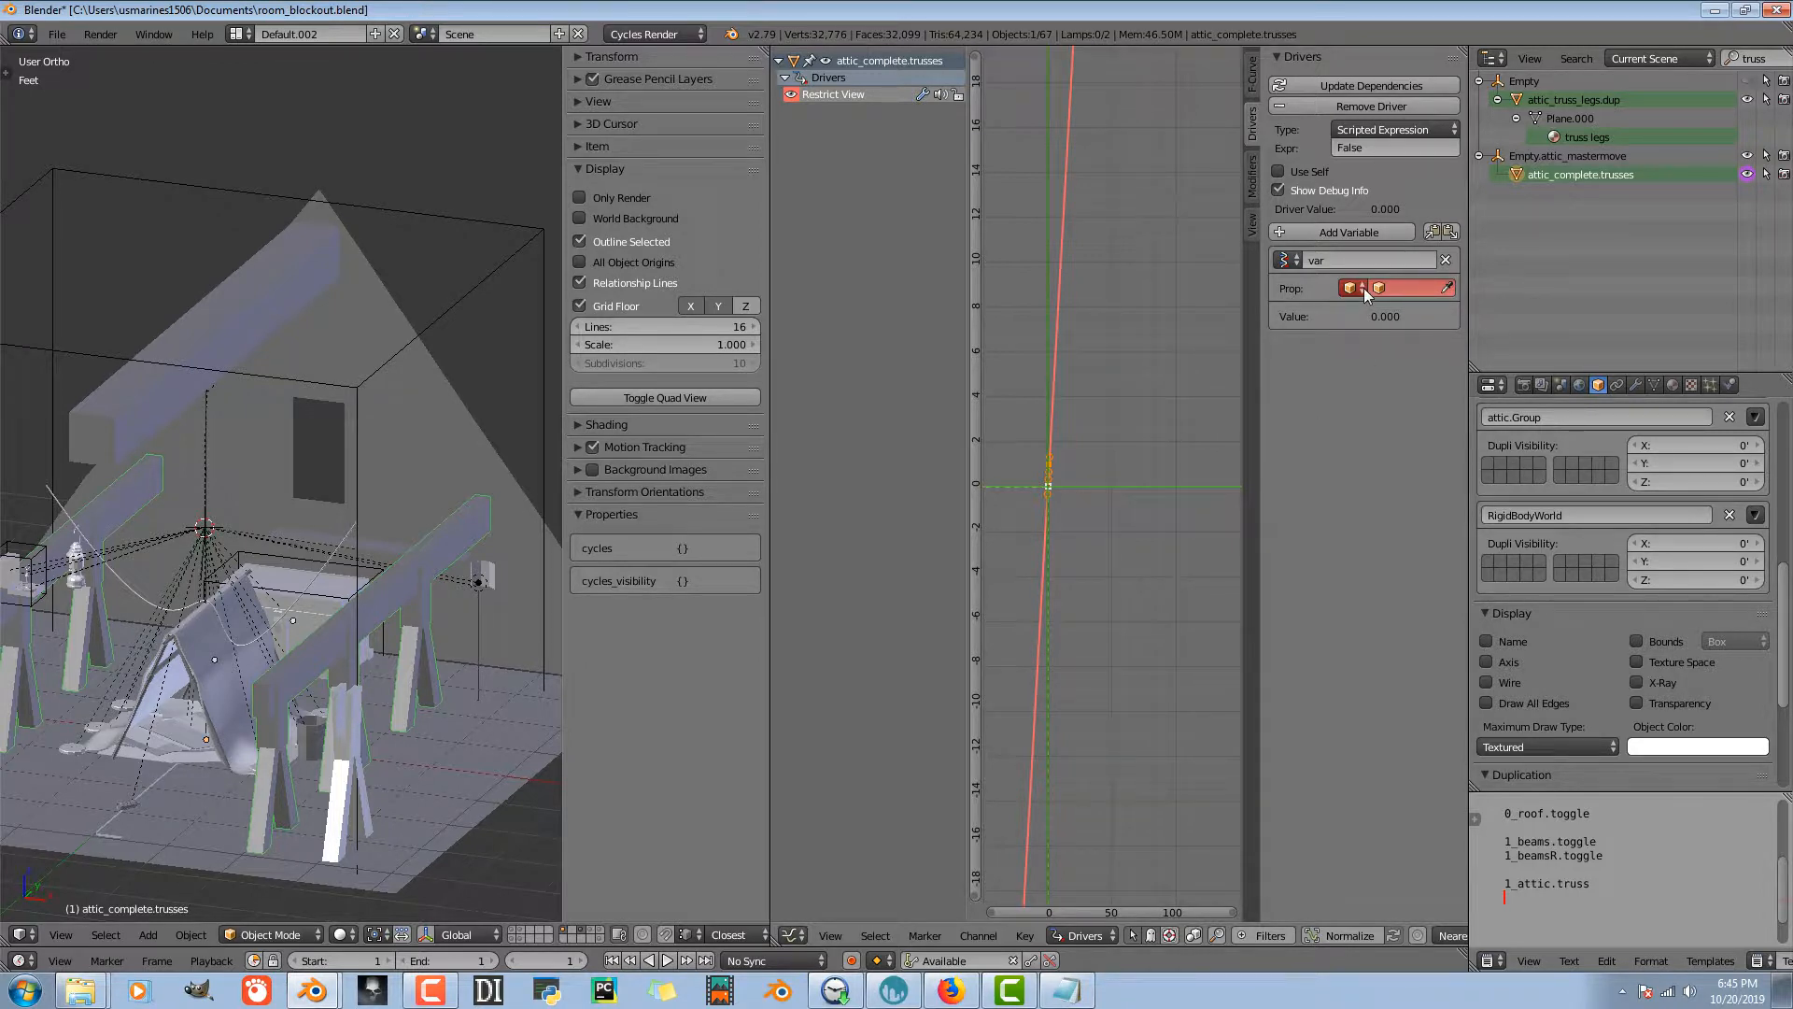
pyautogui.click(1448, 287)
pyautogui.click(473, 290)
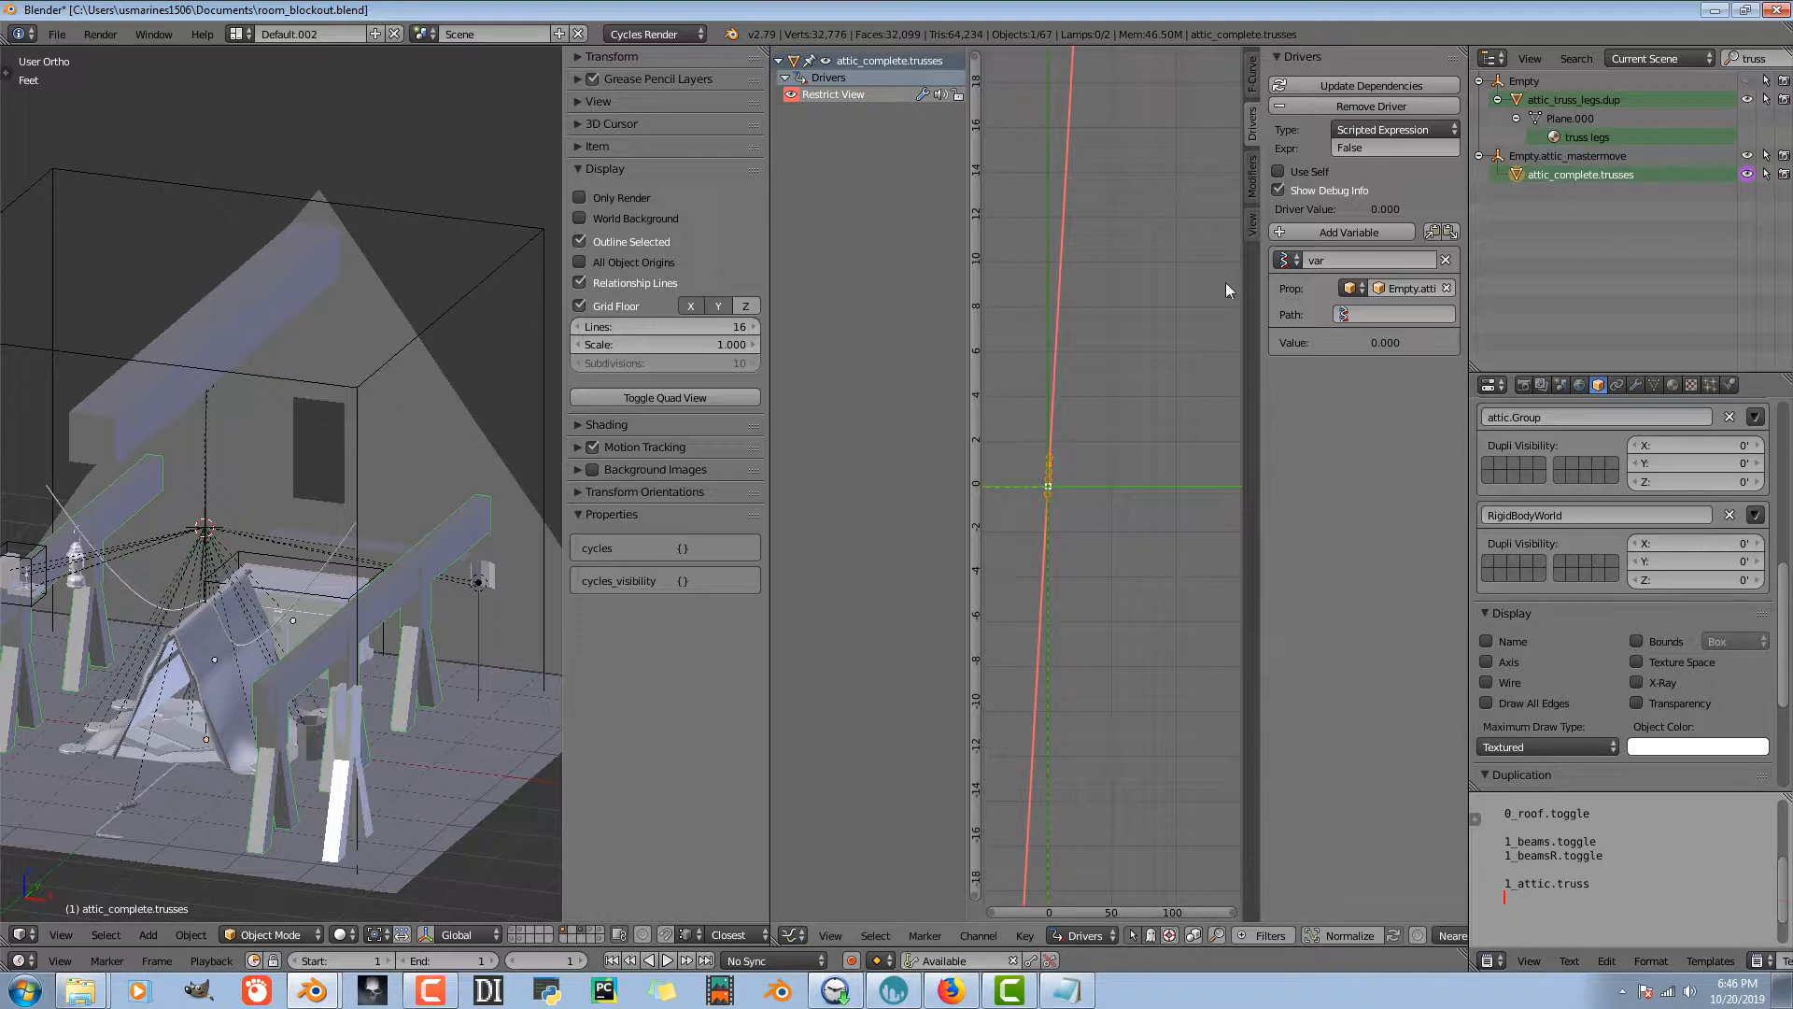
# - Set the driver variable's path to ["1_attic.truss"] and the driver type to Maximum Value
pyautogui.click(1370, 314)
pyautogui.write('["1_attic.truss')
pyautogui.press('Return')
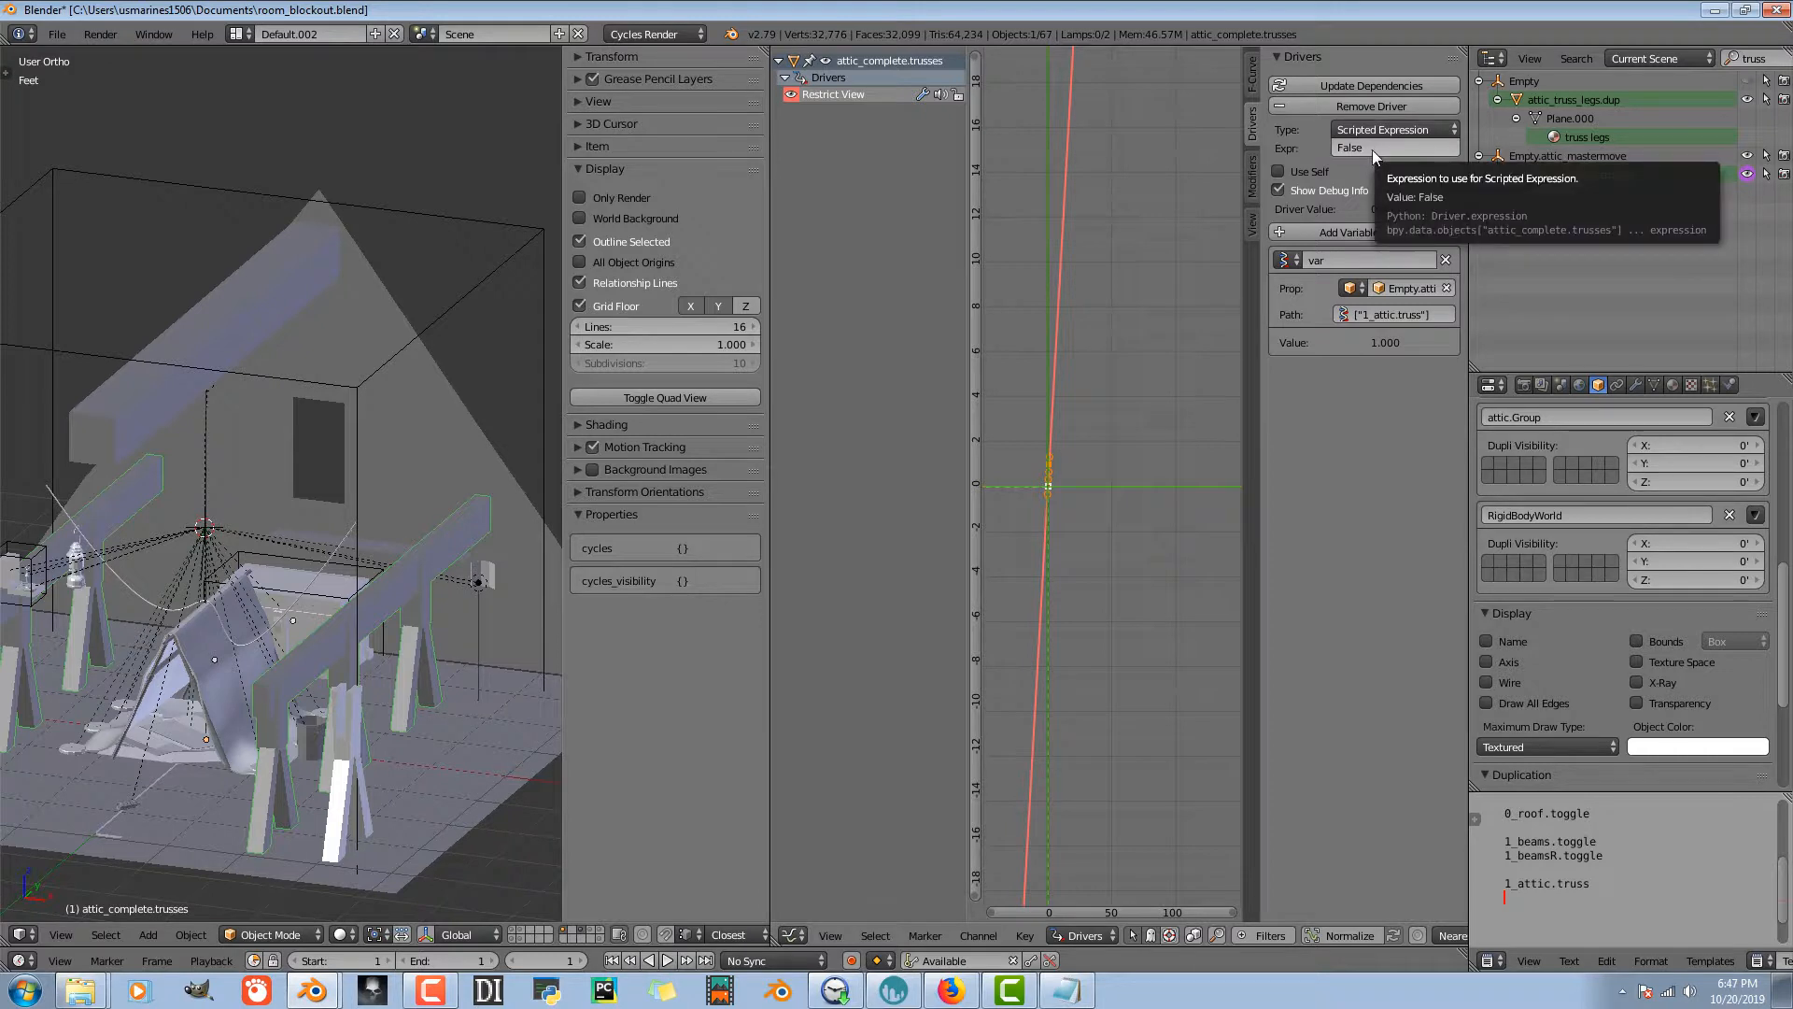
pyautogui.click(1387, 129)
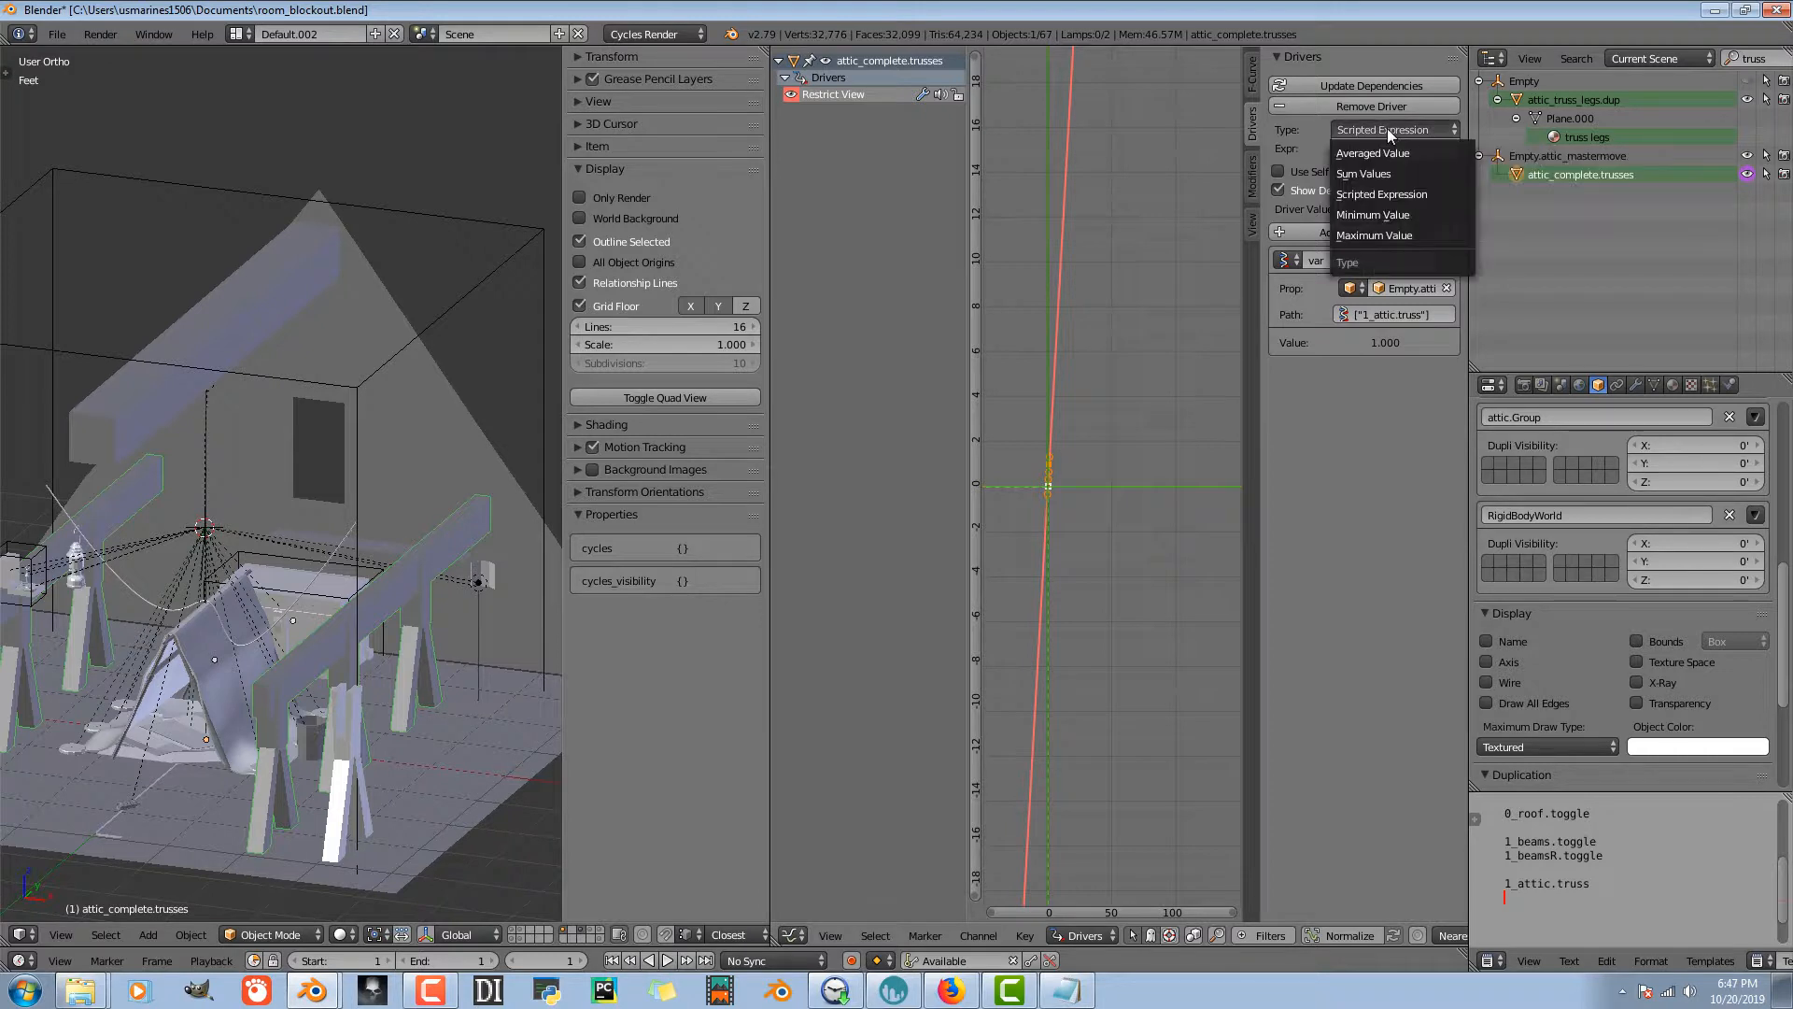
pyautogui.click(1380, 235)
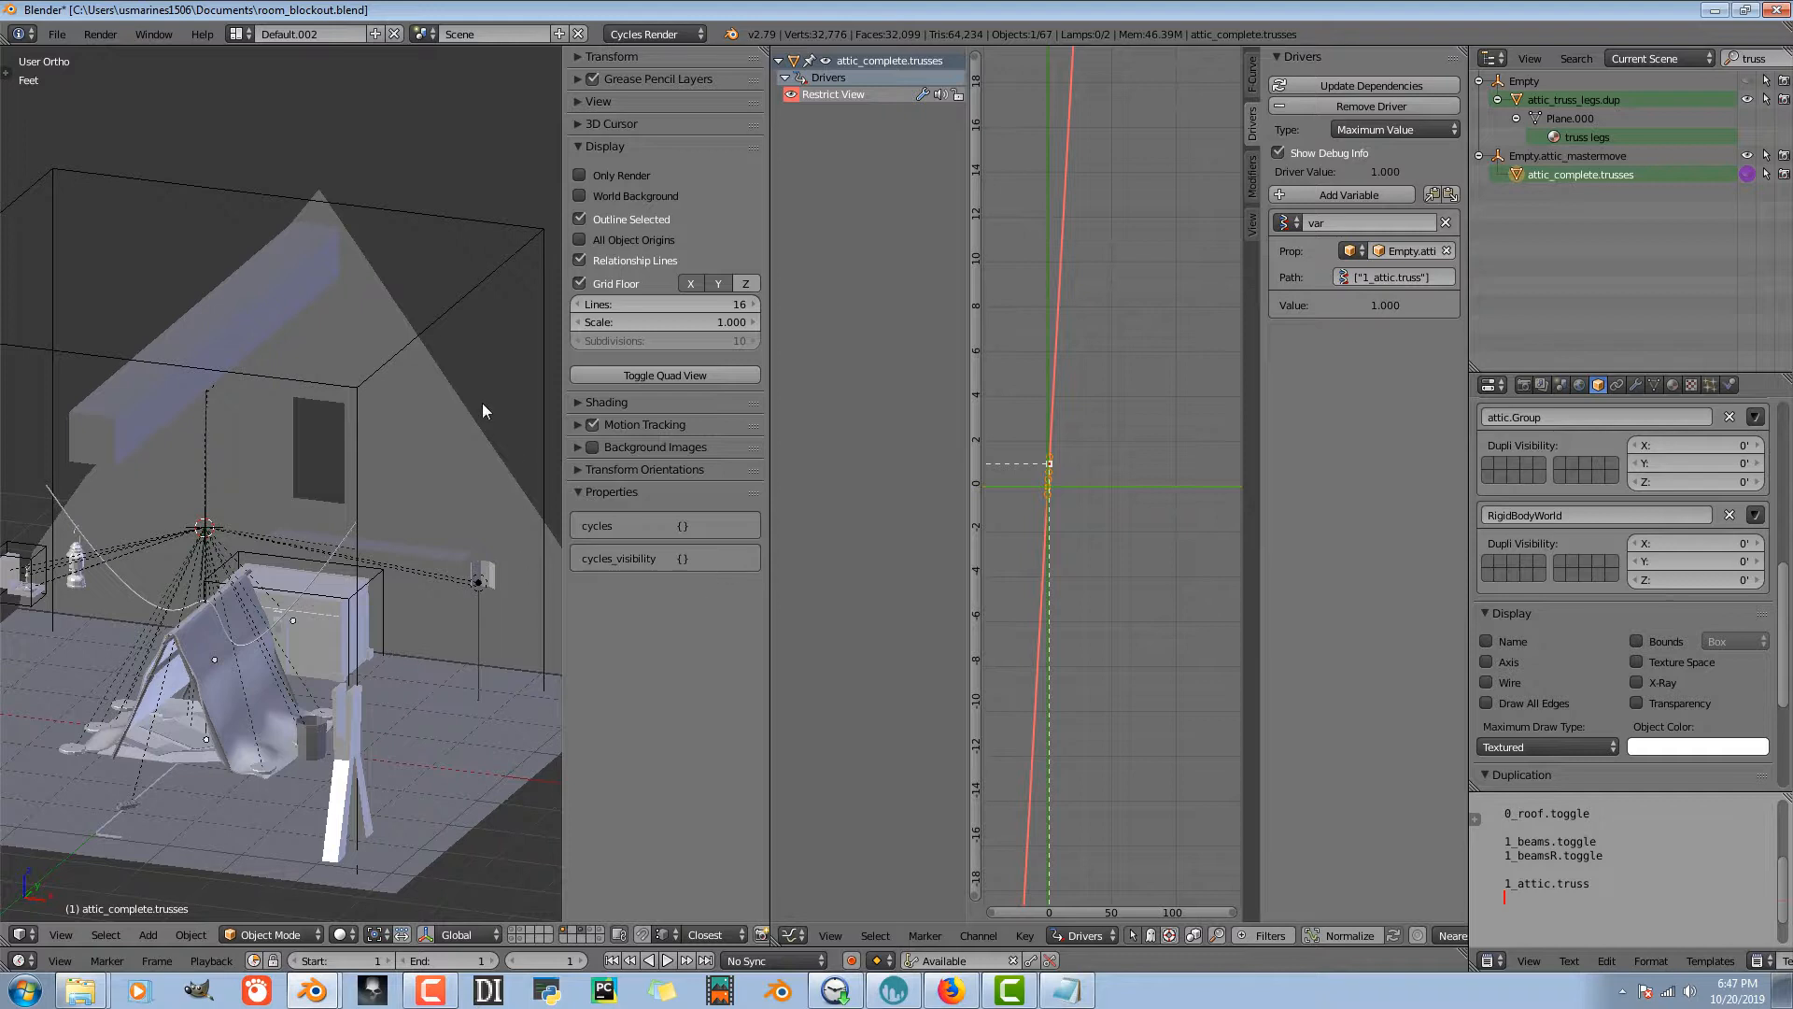
# - Select the attic master empty and test its toggles, setting 0_roof.toggle to 0 and back to 1, and 1_attic.truss to 0
pyautogui.rightClick(486, 310)
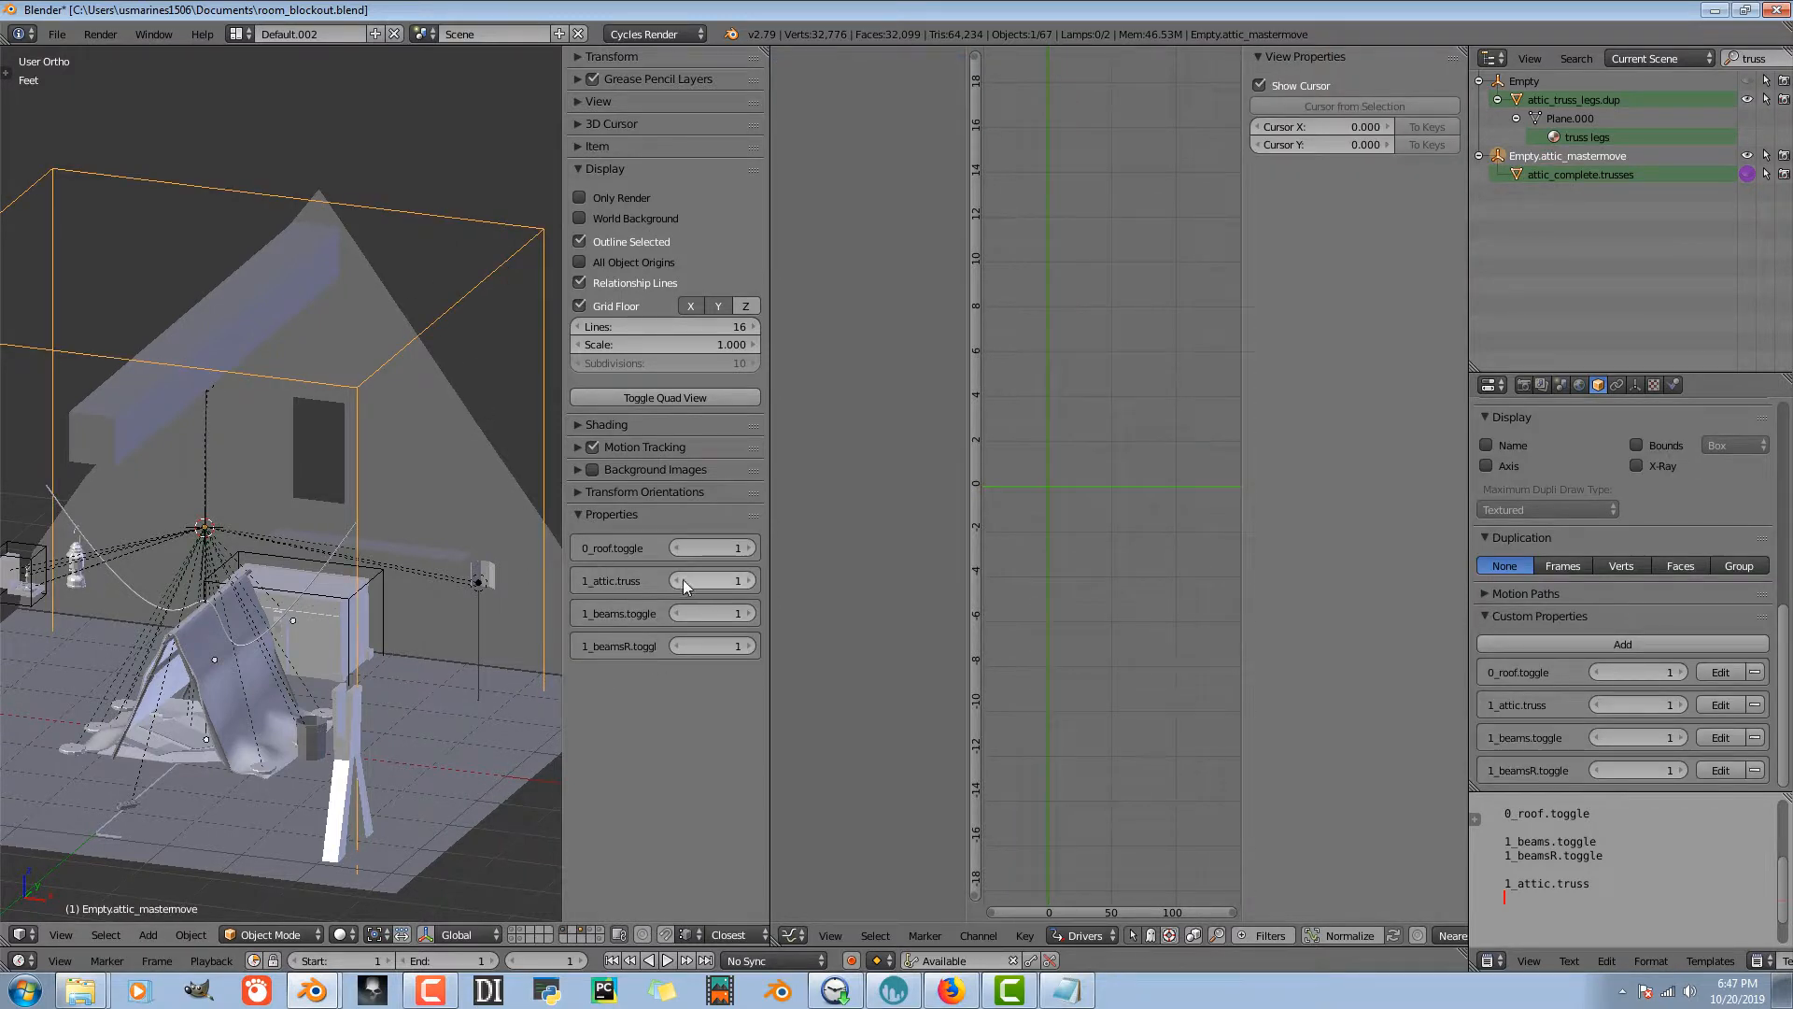
pyautogui.click(690, 555)
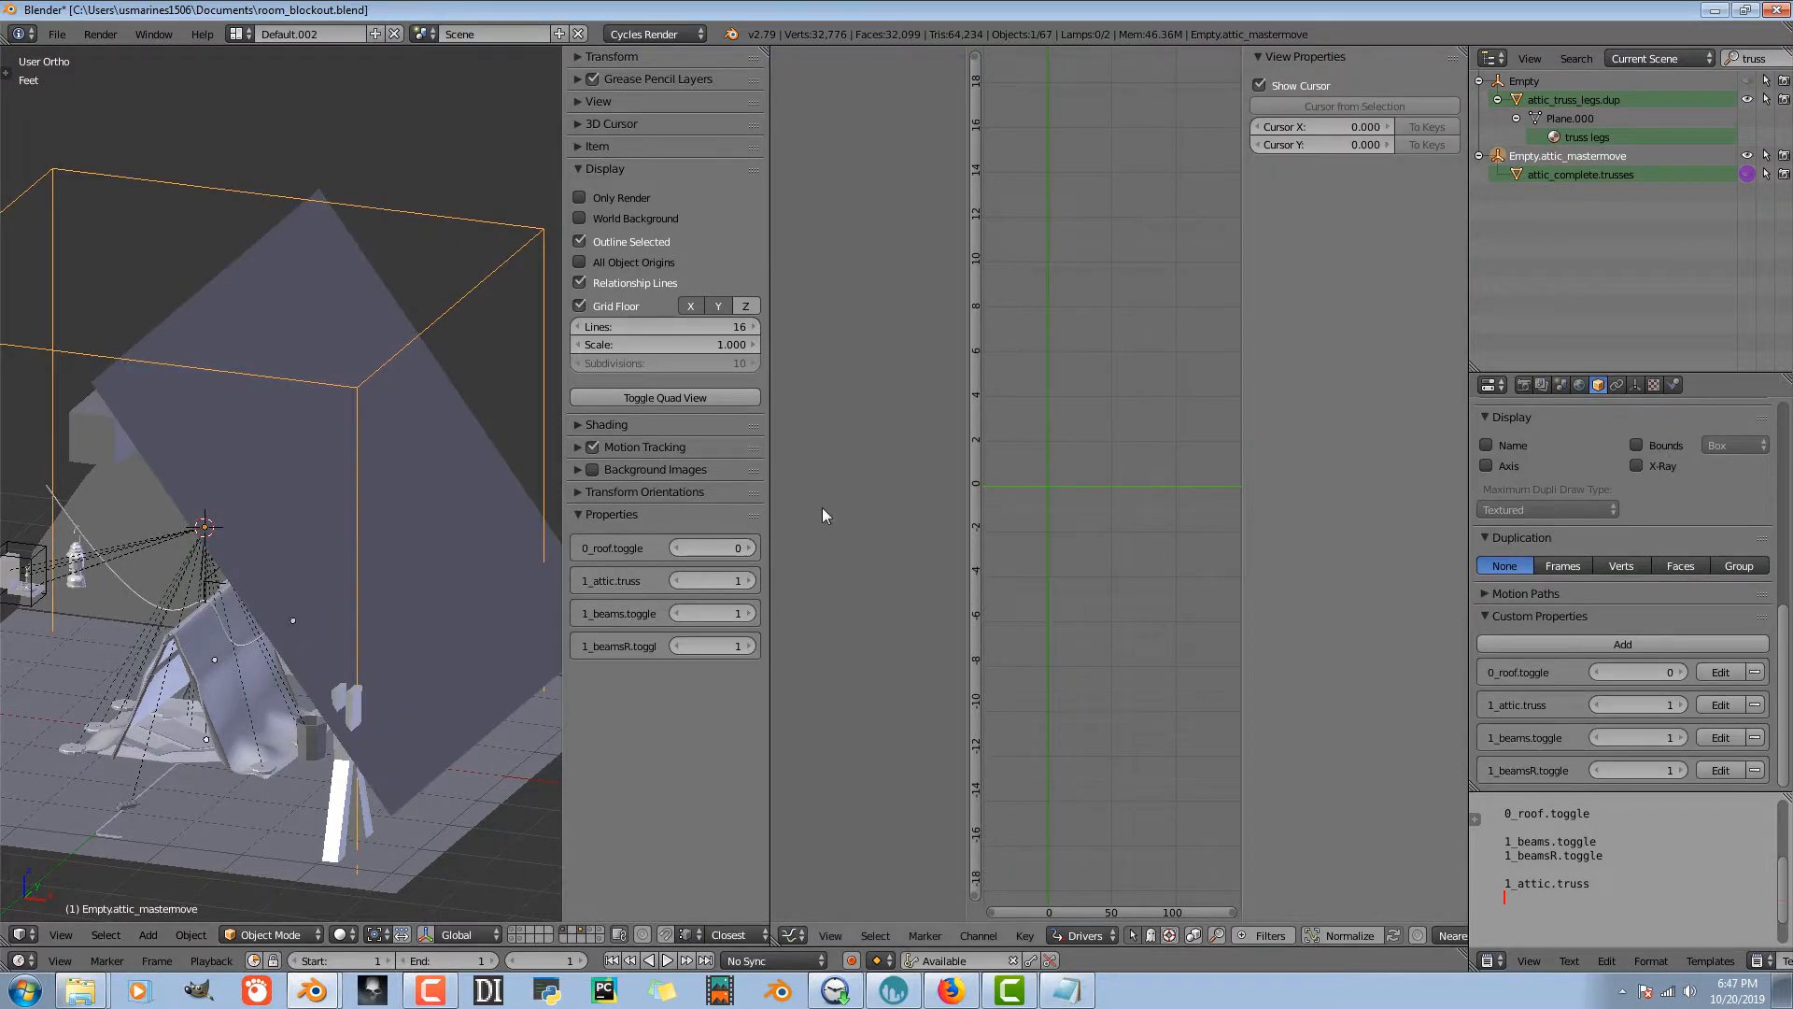
pyautogui.click(749, 549)
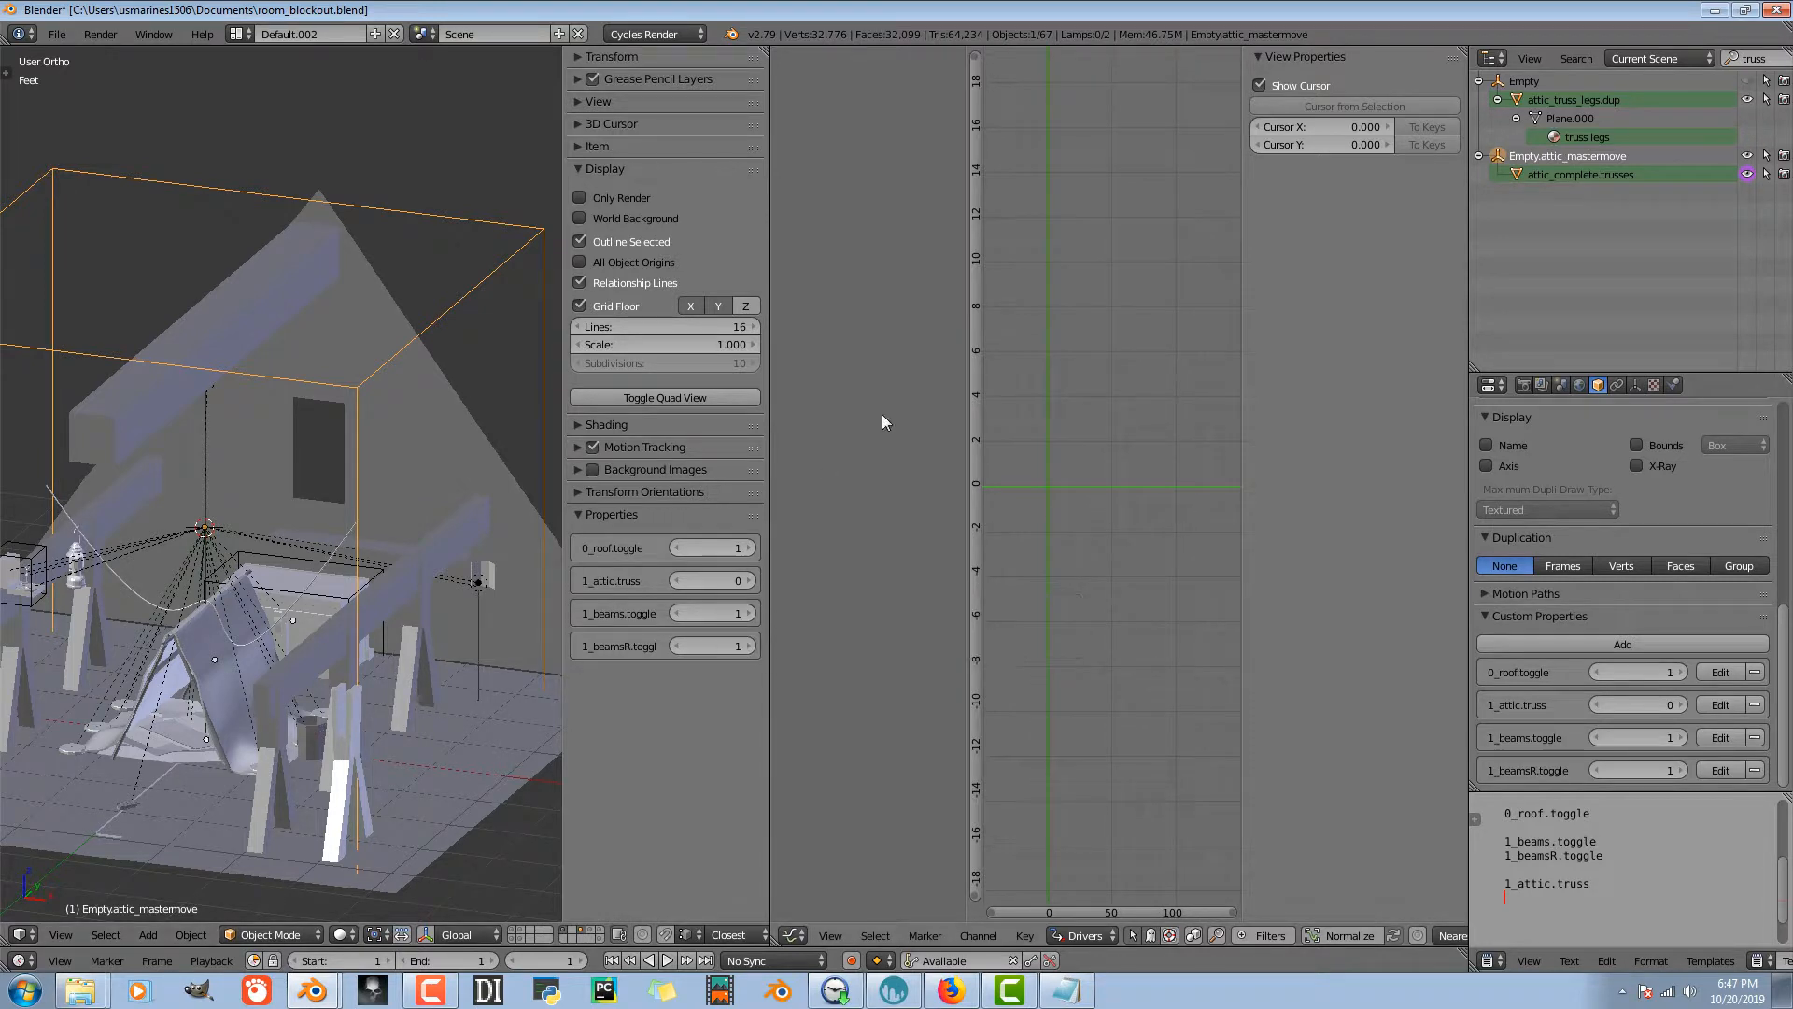
# - Review the trusses' Restrict View driver, and open the attic master empty's 1_attic.truss property settings to check its value, limits and tooltip
pyautogui.rightClick(322, 672)
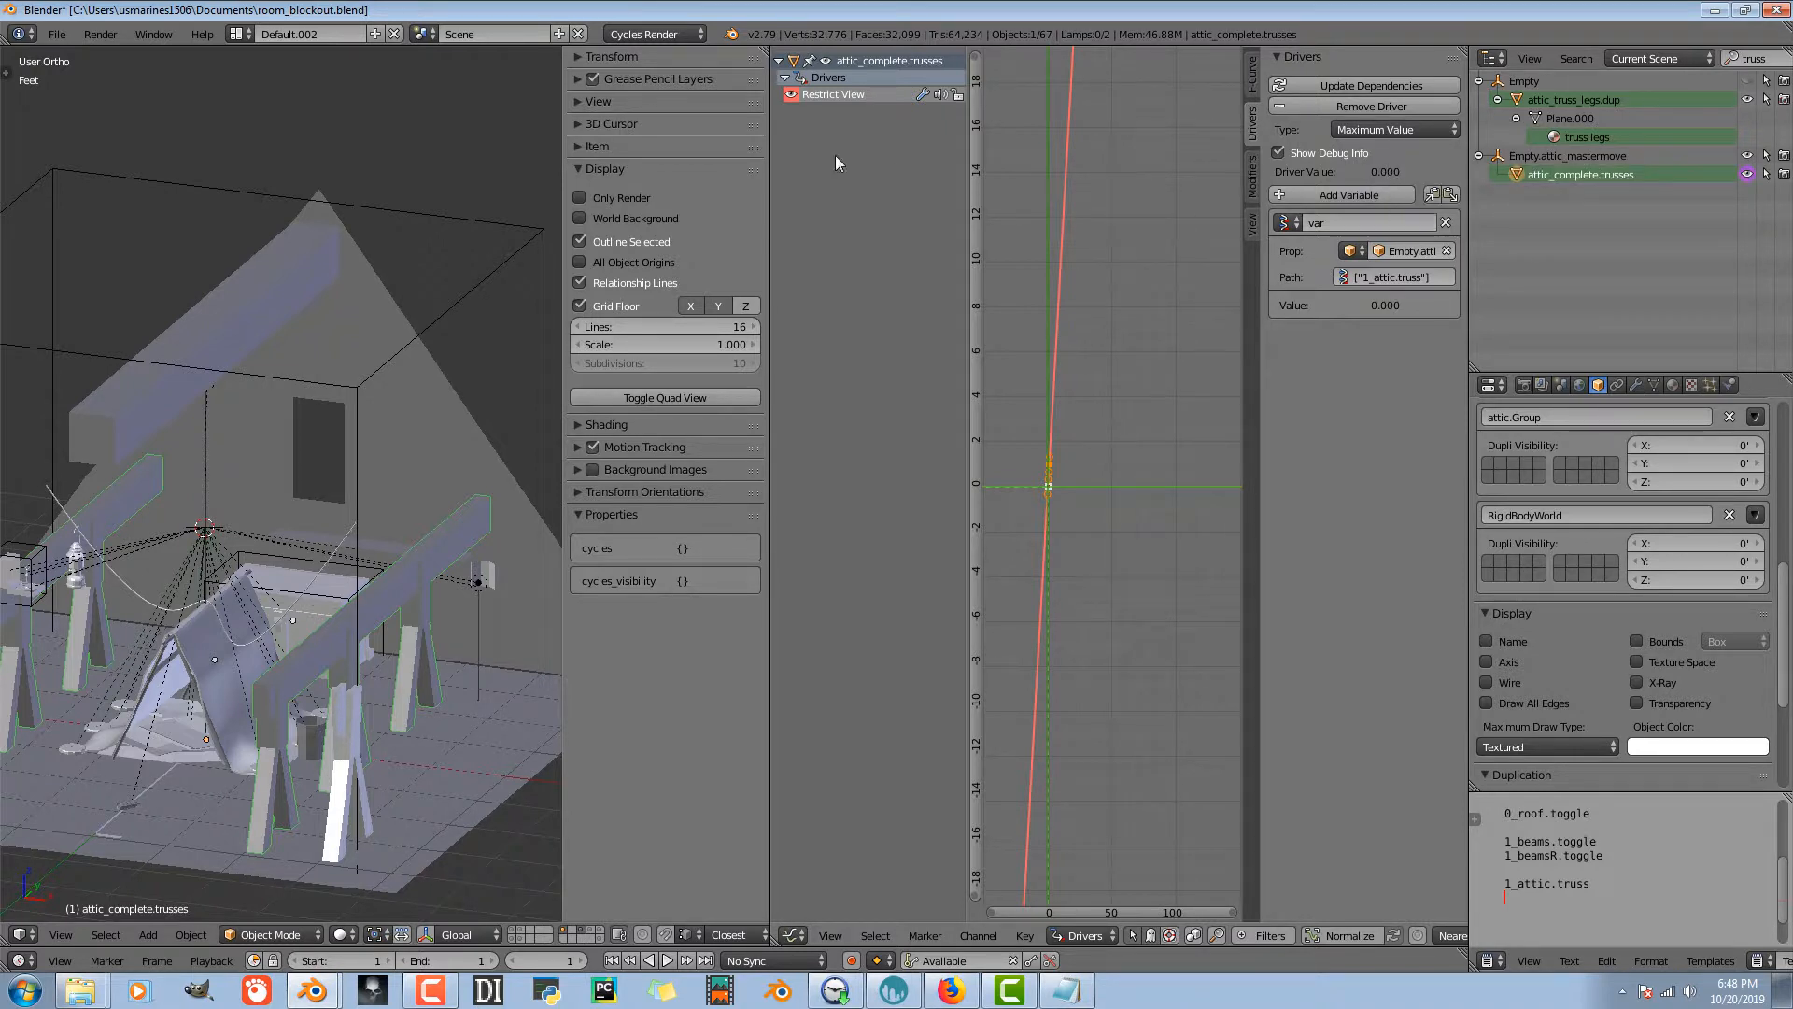
pyautogui.rightClick(488, 278)
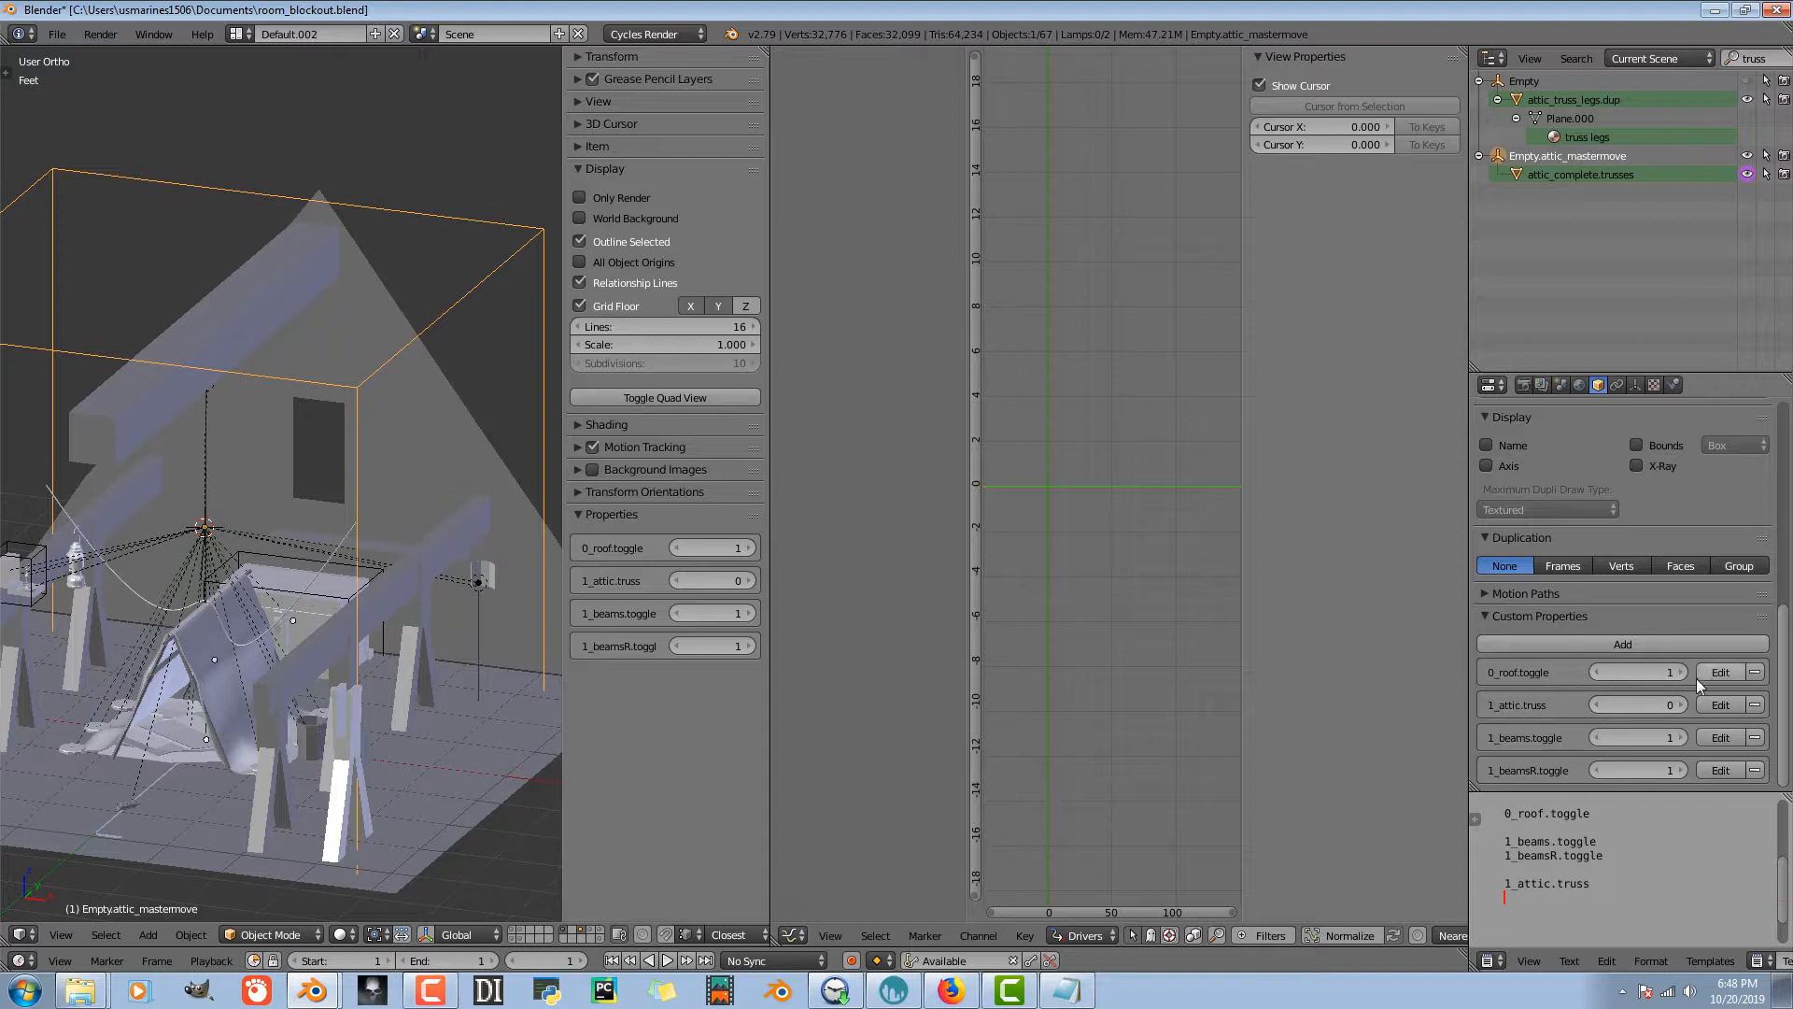
pyautogui.click(1715, 705)
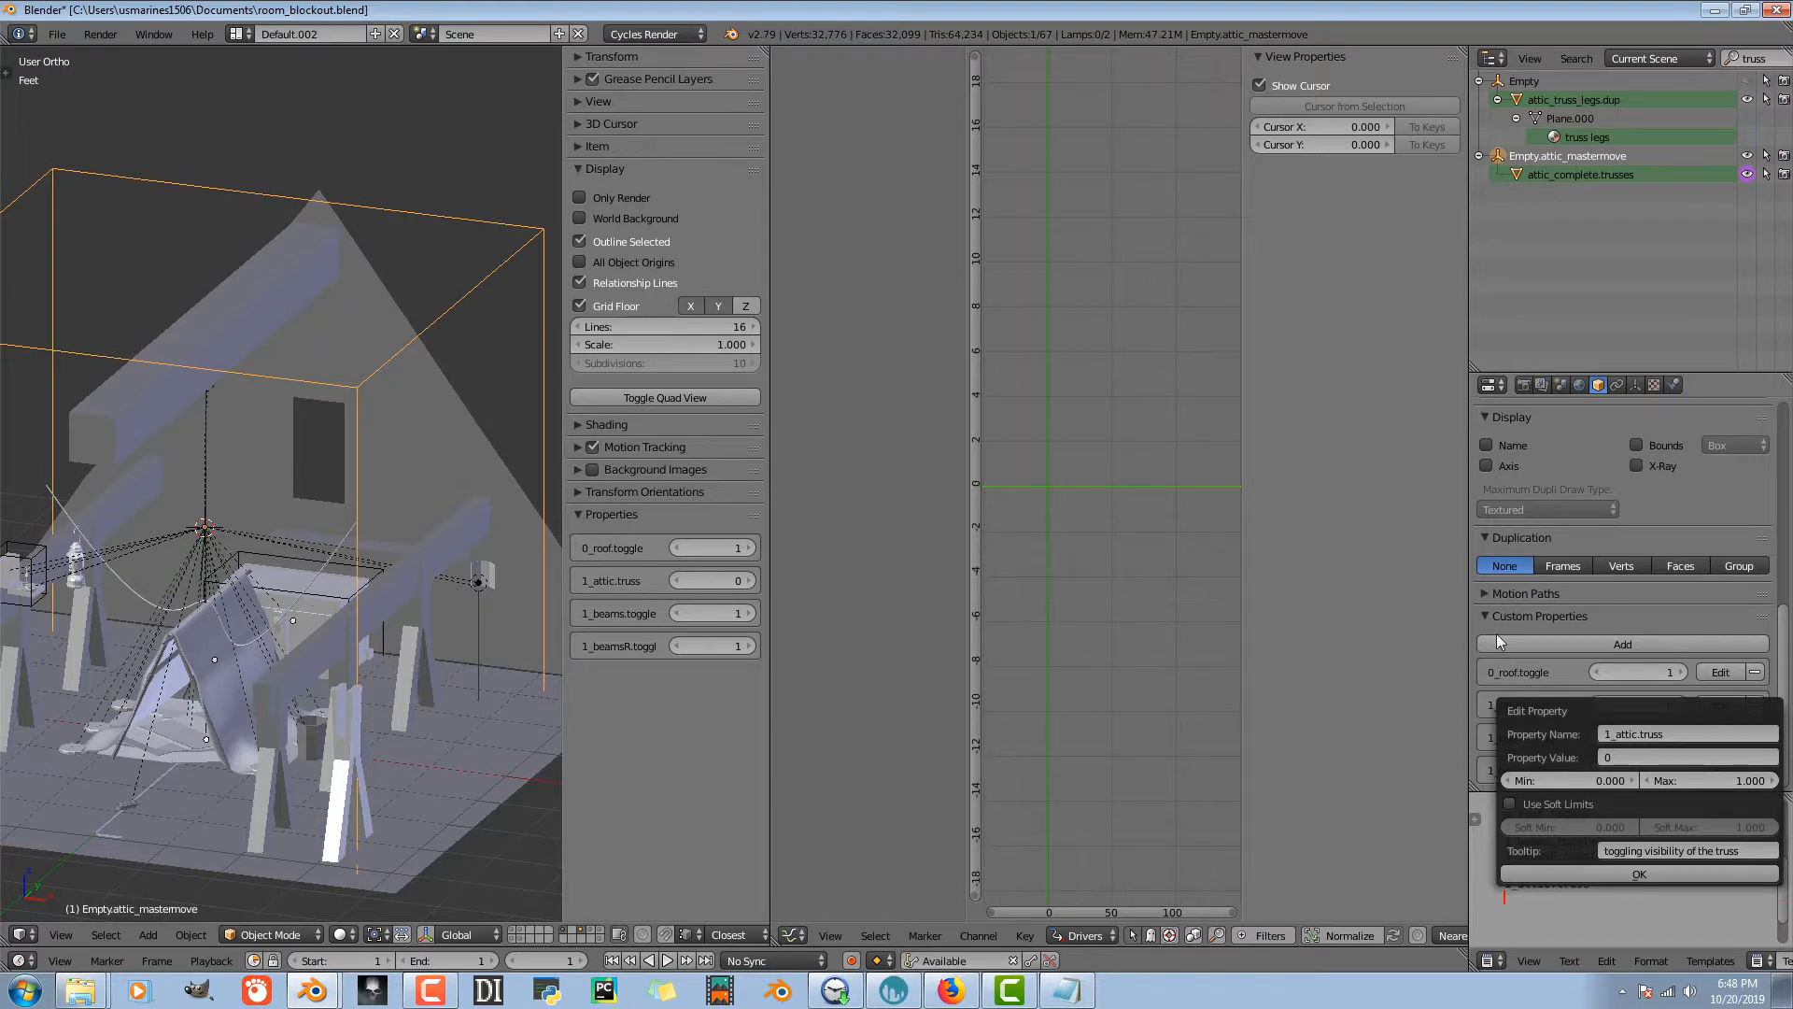
pyautogui.click(1441, 631)
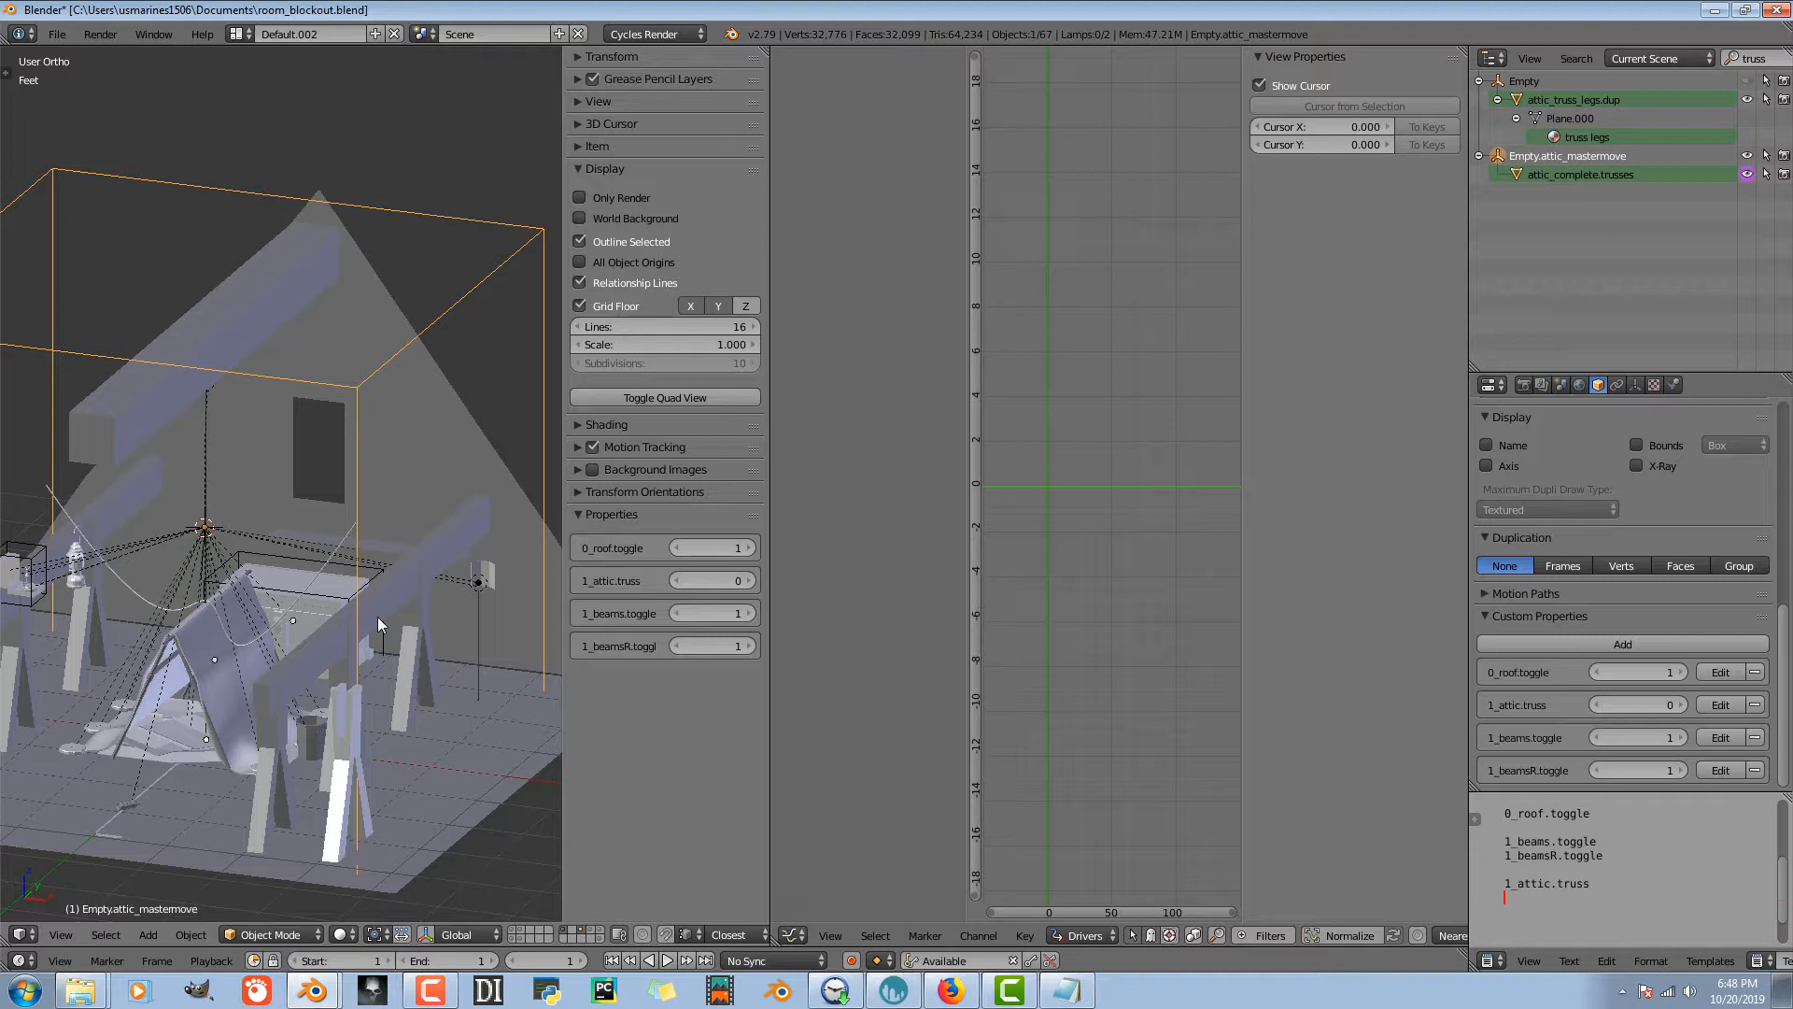
# - Select the attic trusses, switch their Restrict View driver to Scripted Expression, and set the expression to True
pyautogui.rightClick(384, 589)
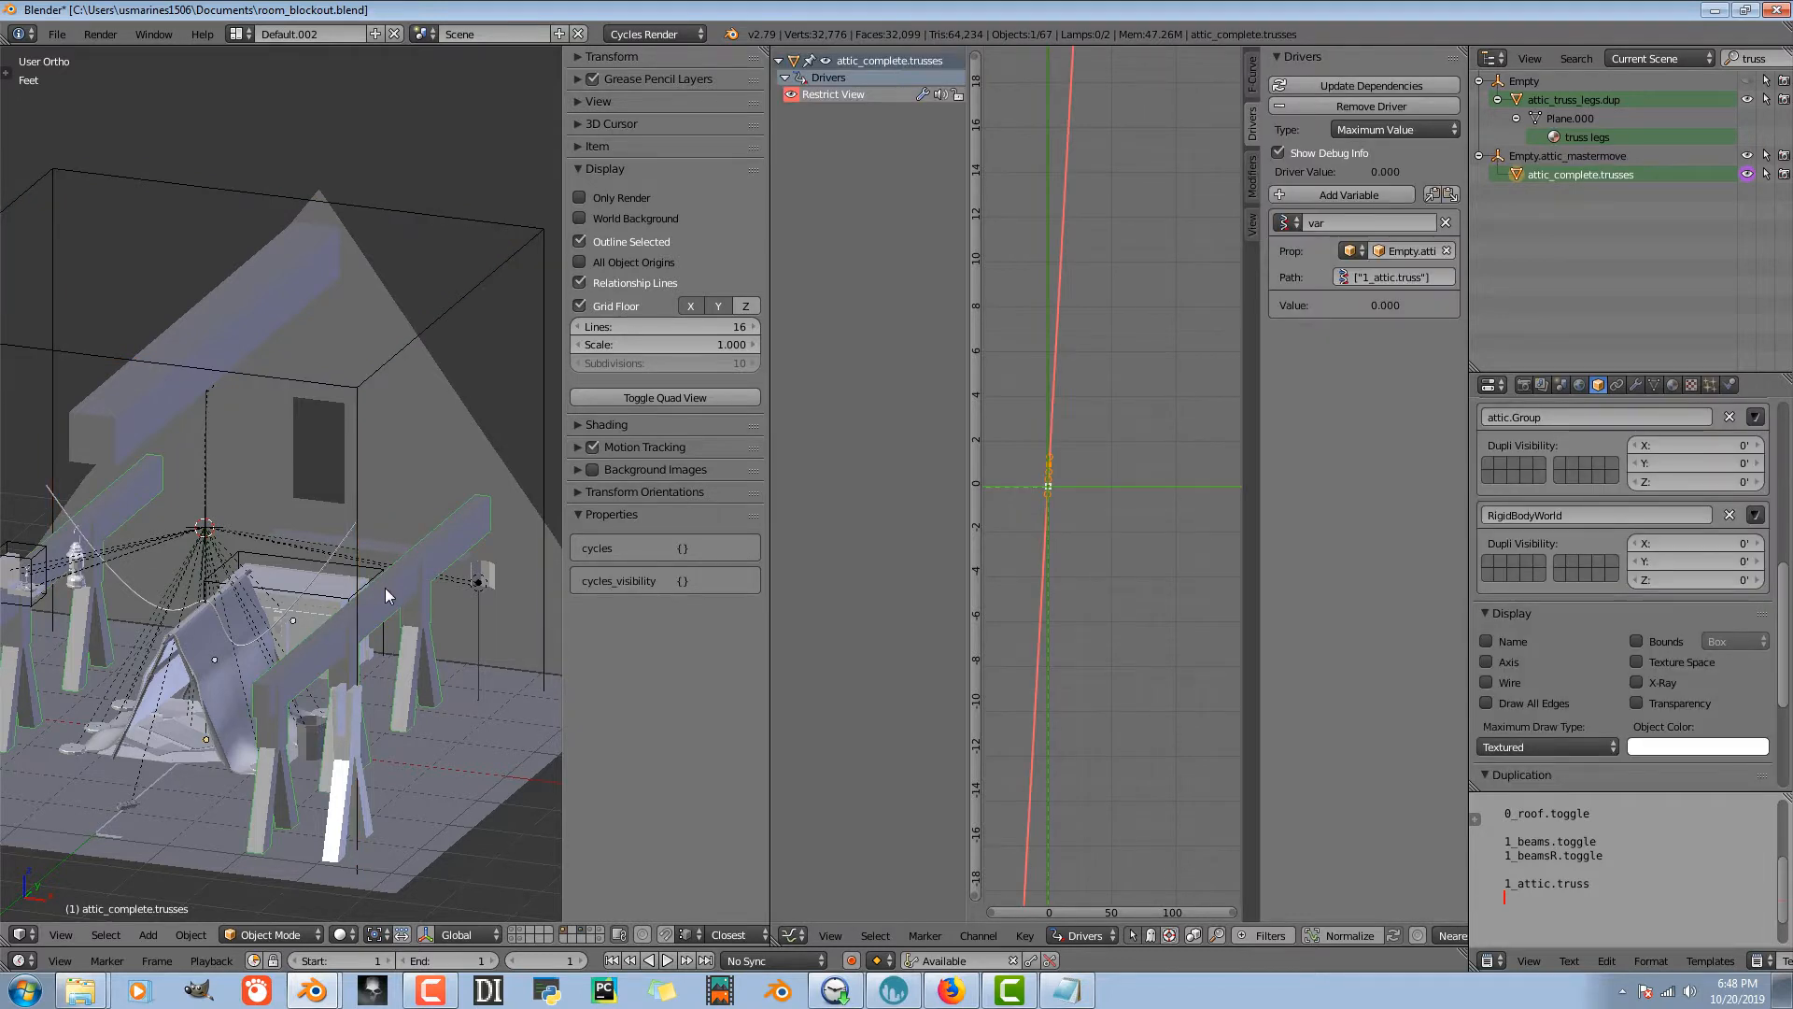
pyautogui.click(1373, 130)
pyautogui.click(1380, 194)
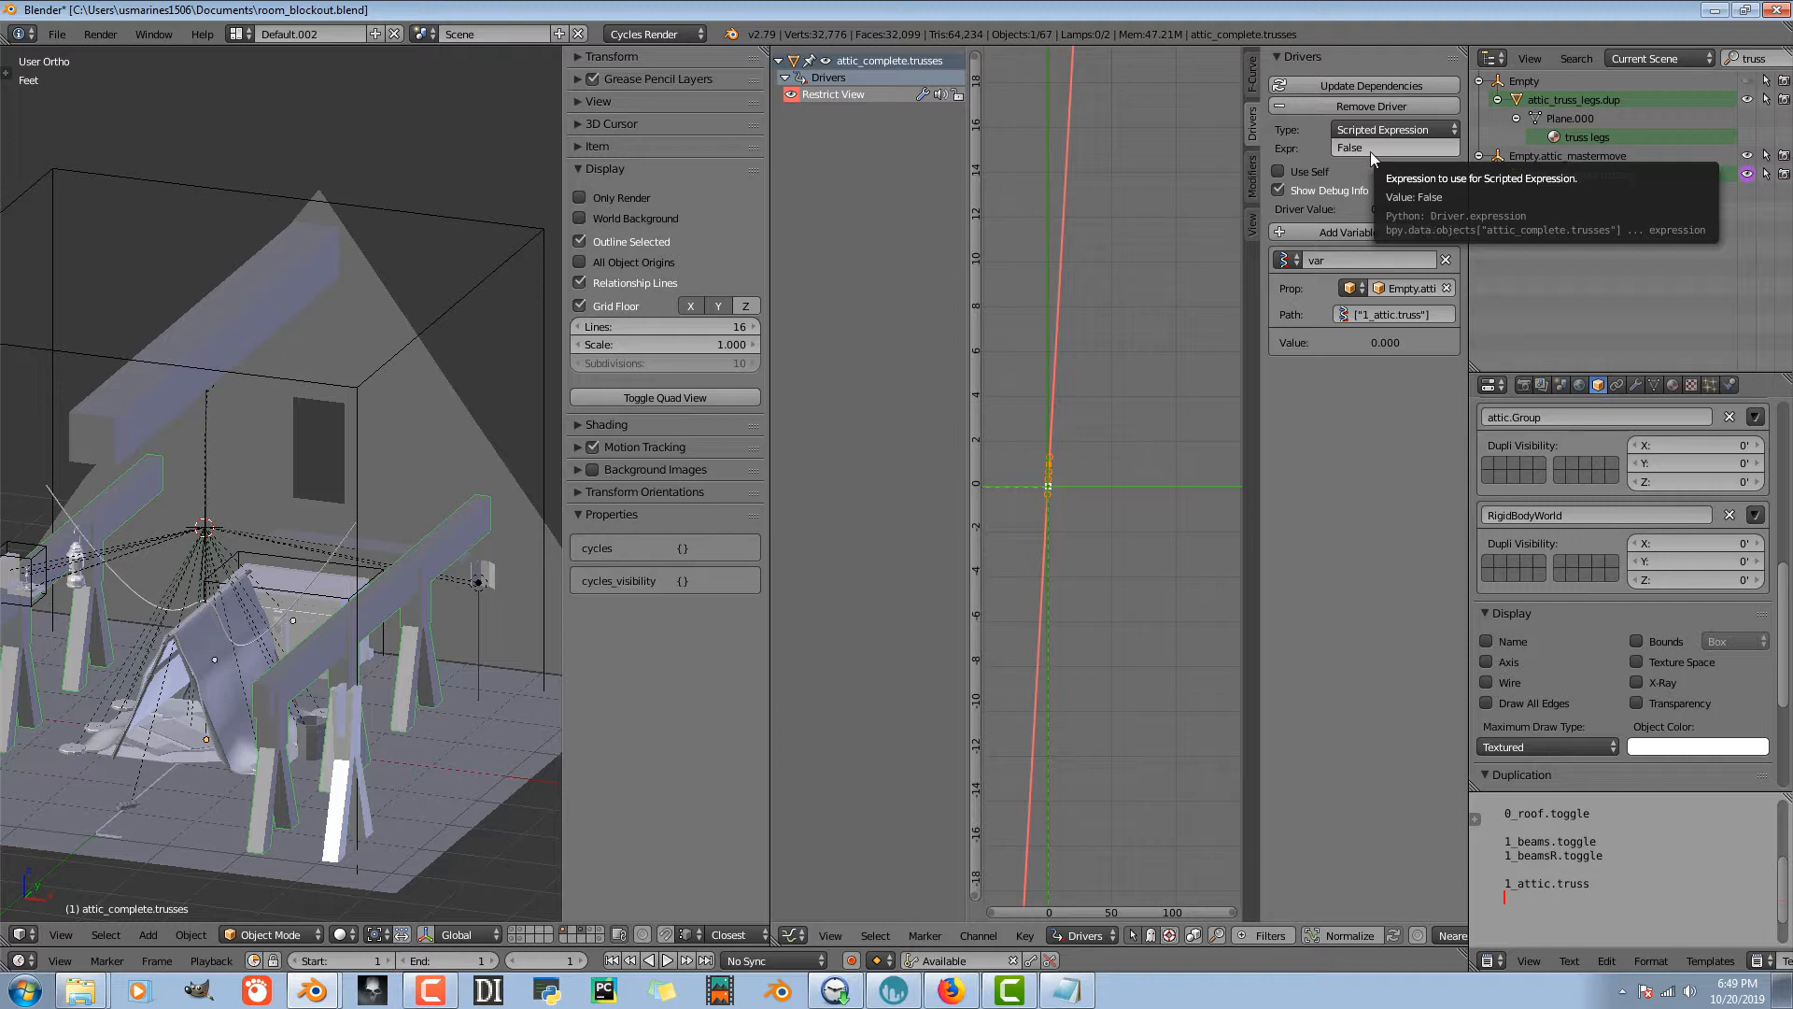
pyautogui.click(1369, 150)
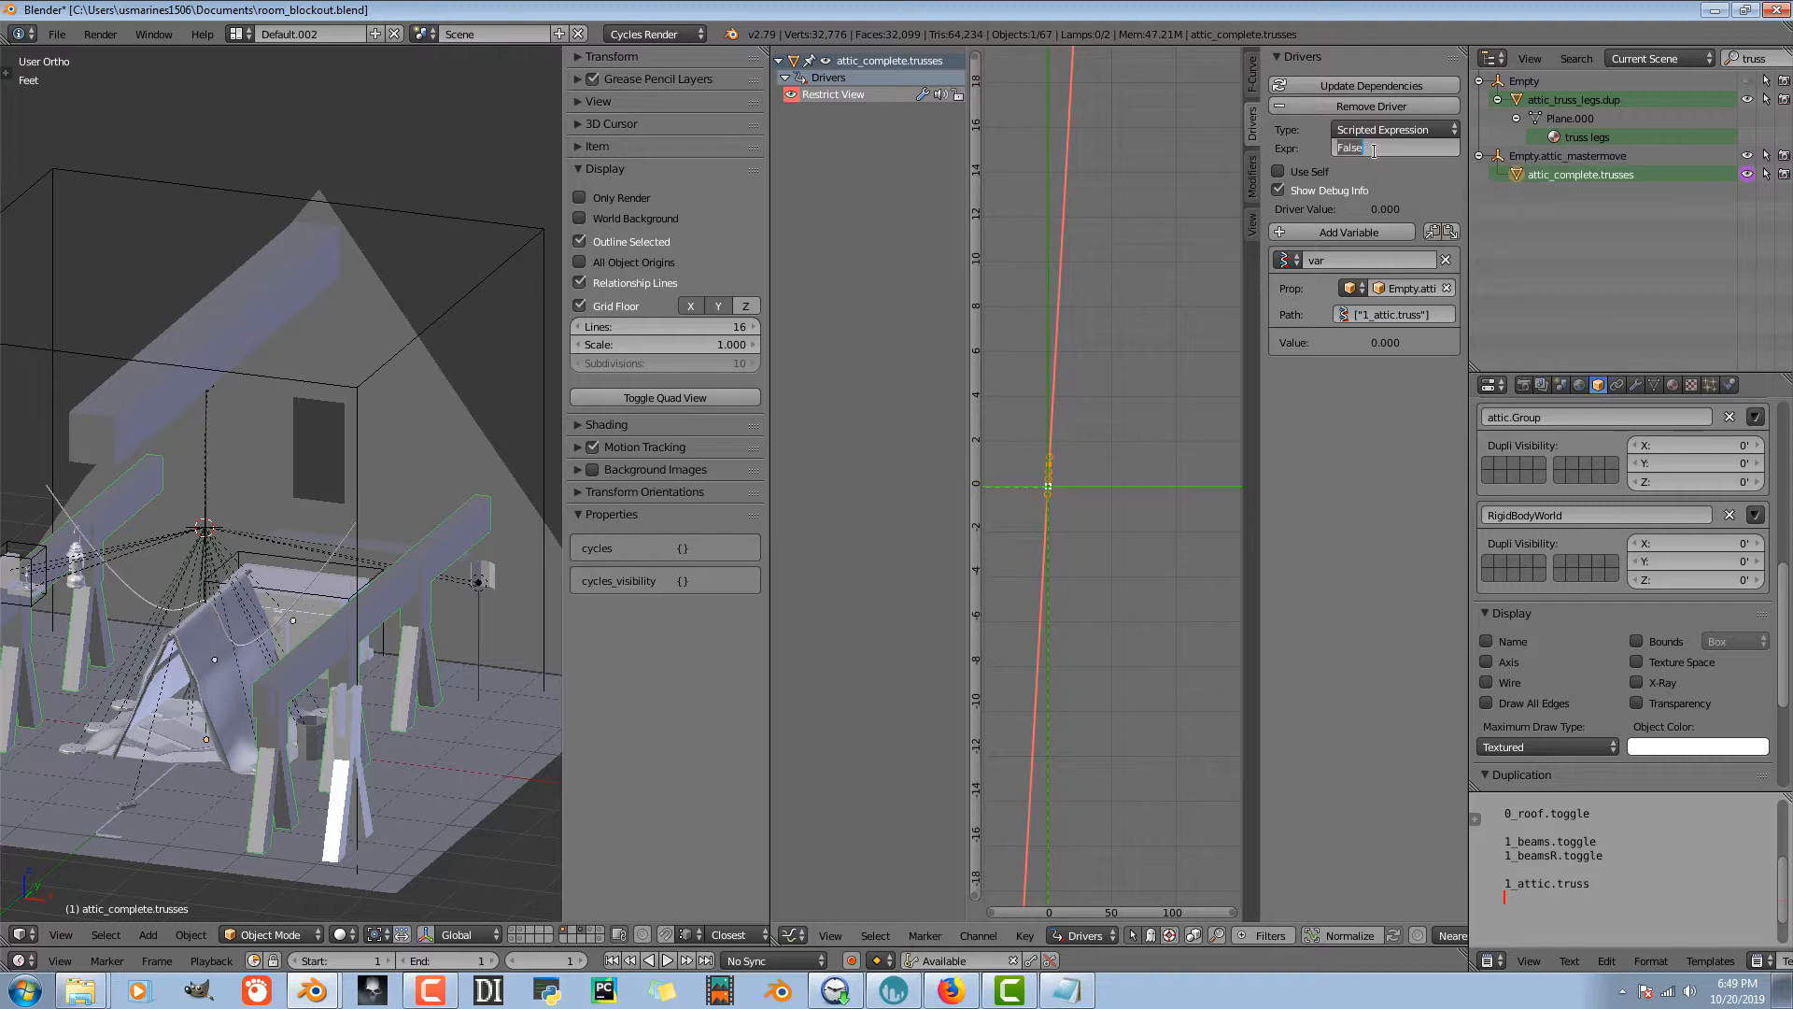
pyautogui.write('True')
pyautogui.press('Return')
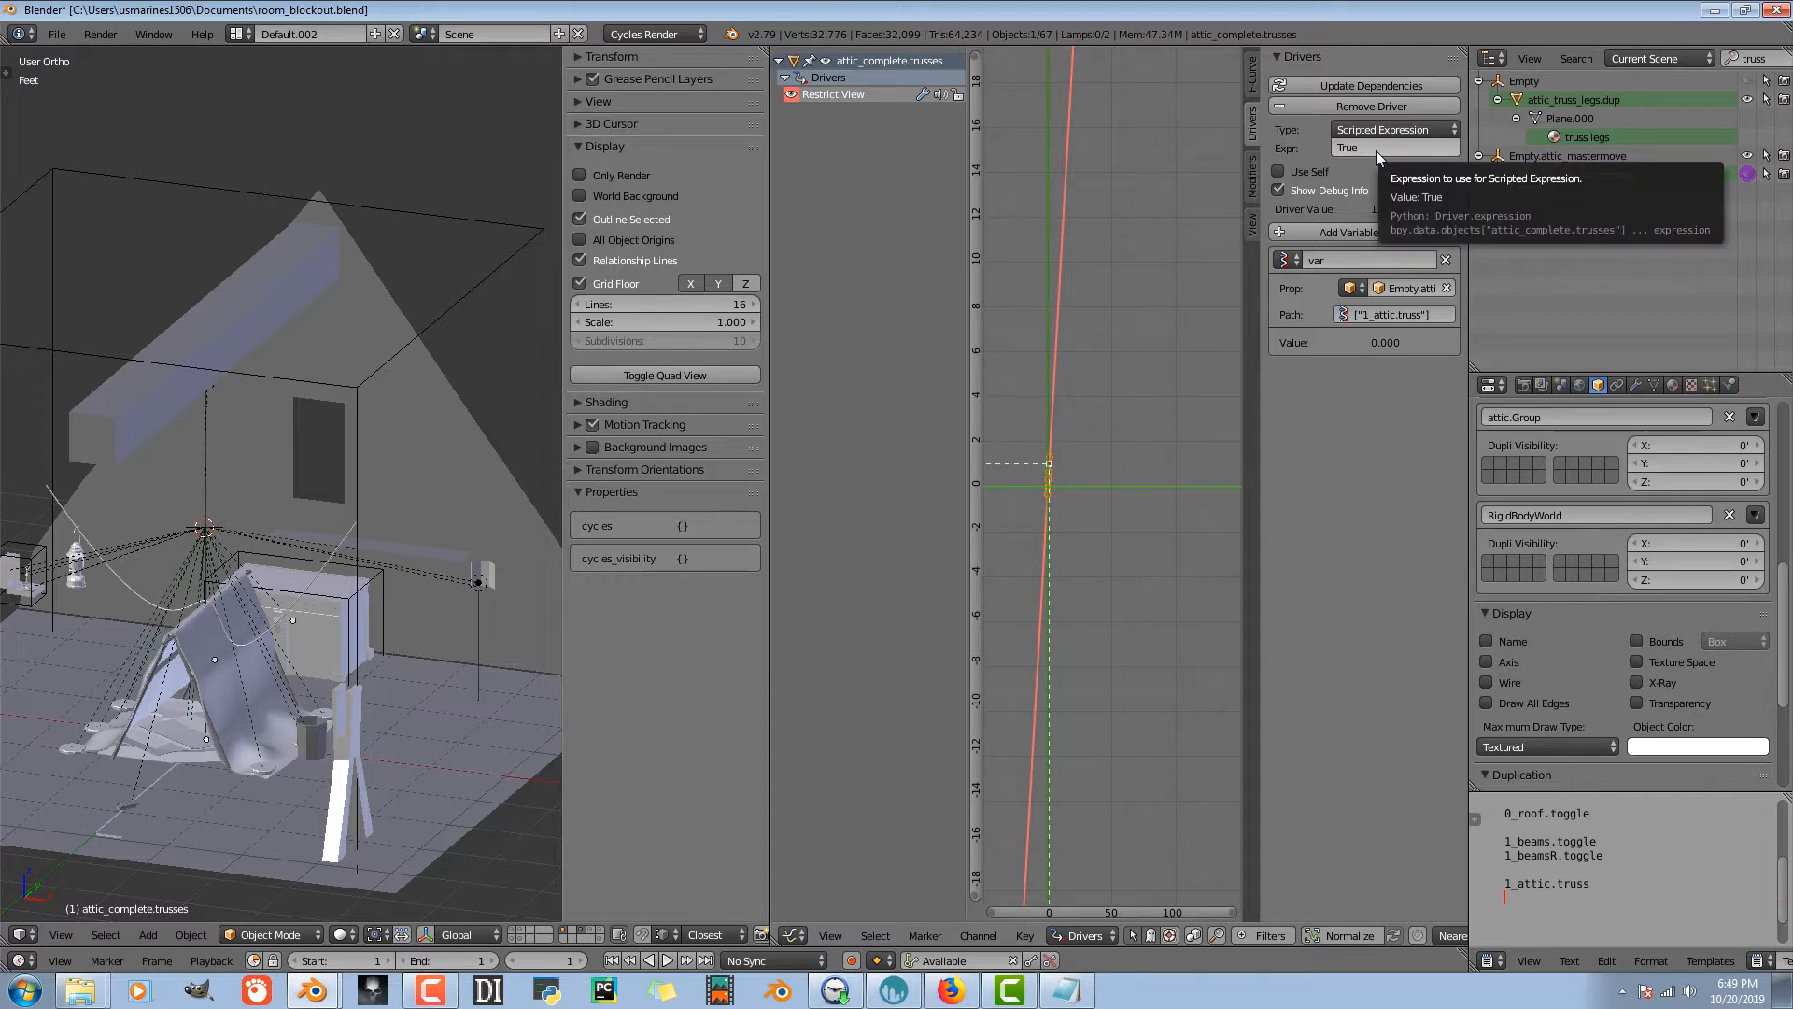
# - Set the driver expression back to False and return the driver type to Maximum Value
pyautogui.click(1376, 149)
pyautogui.write('False')
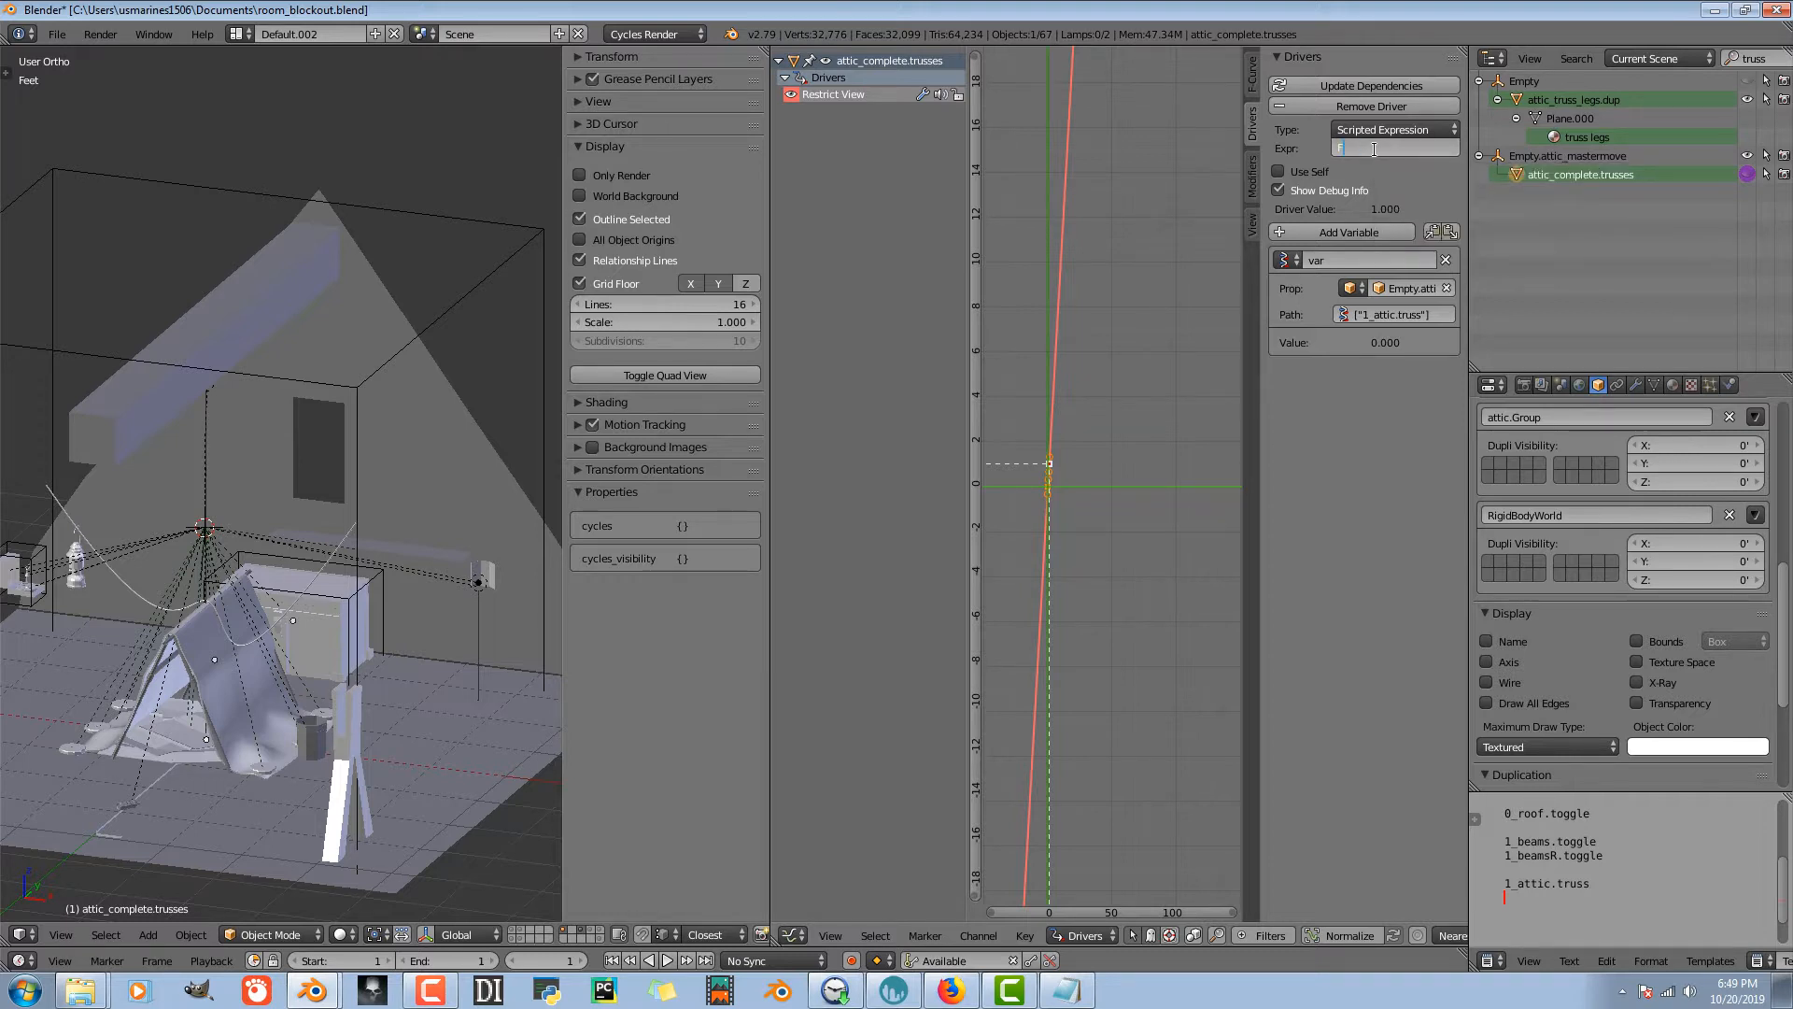
pyautogui.press('Return')
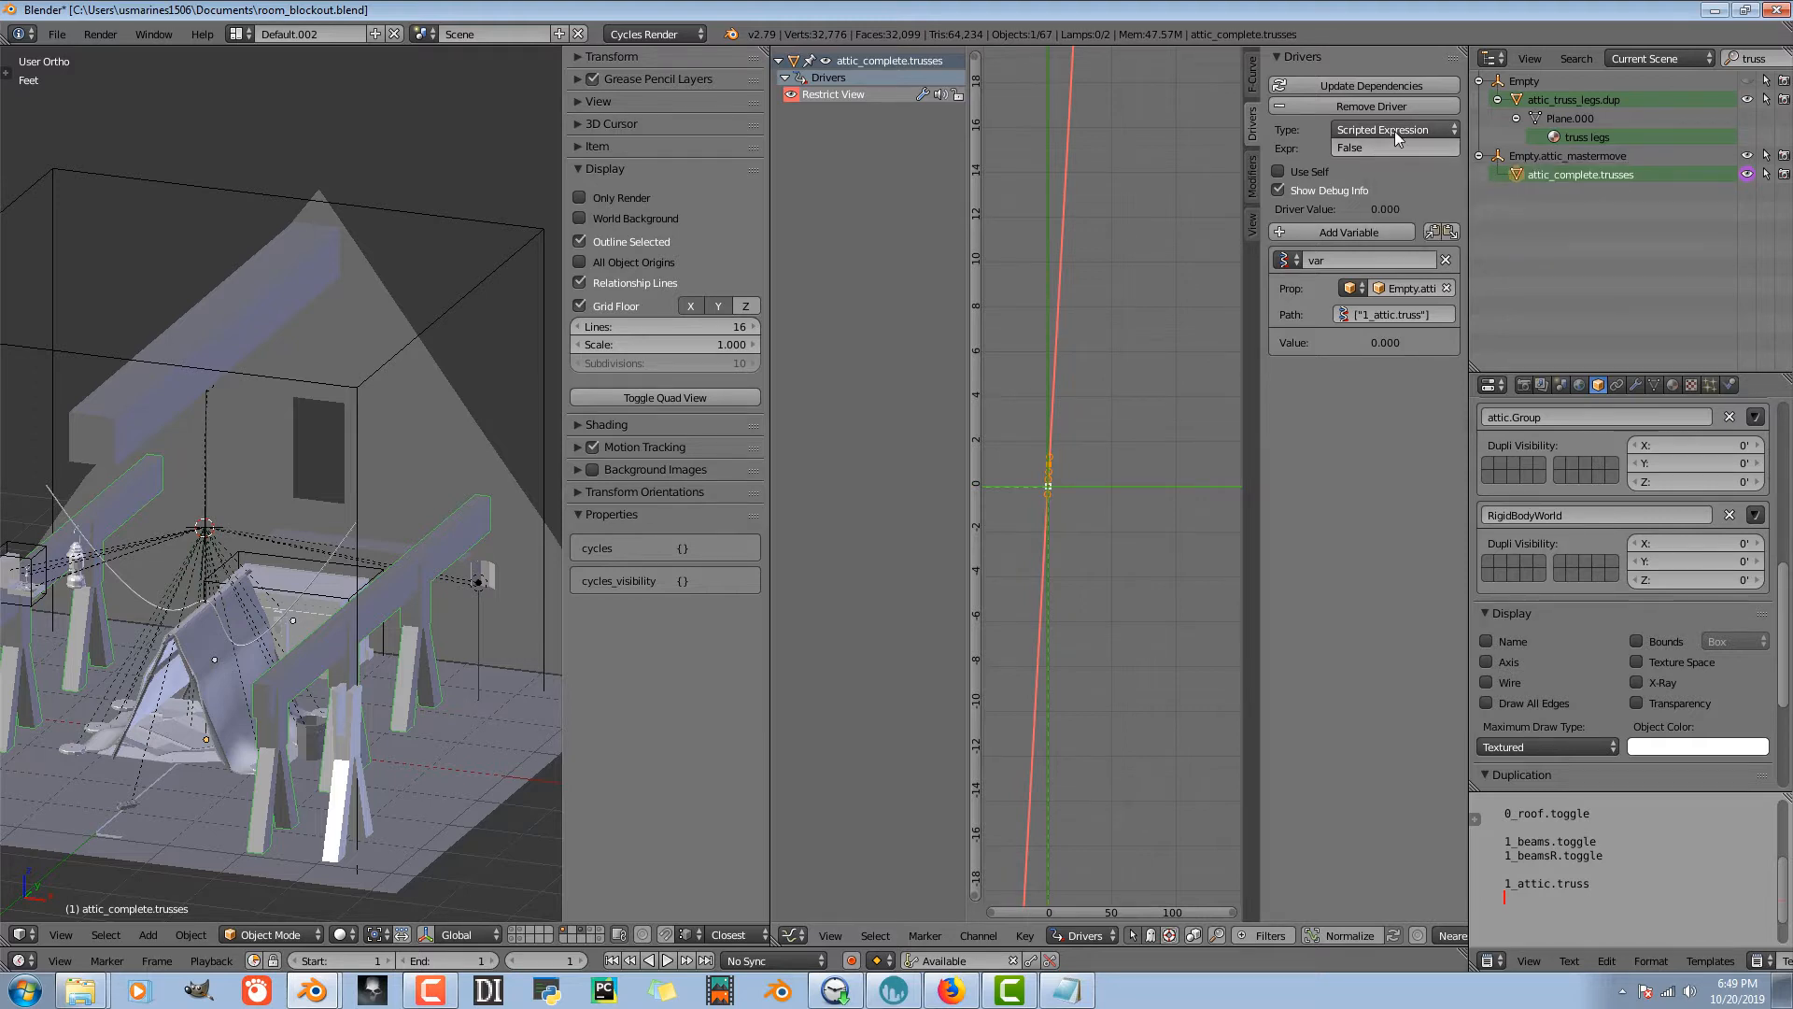
pyautogui.click(1394, 131)
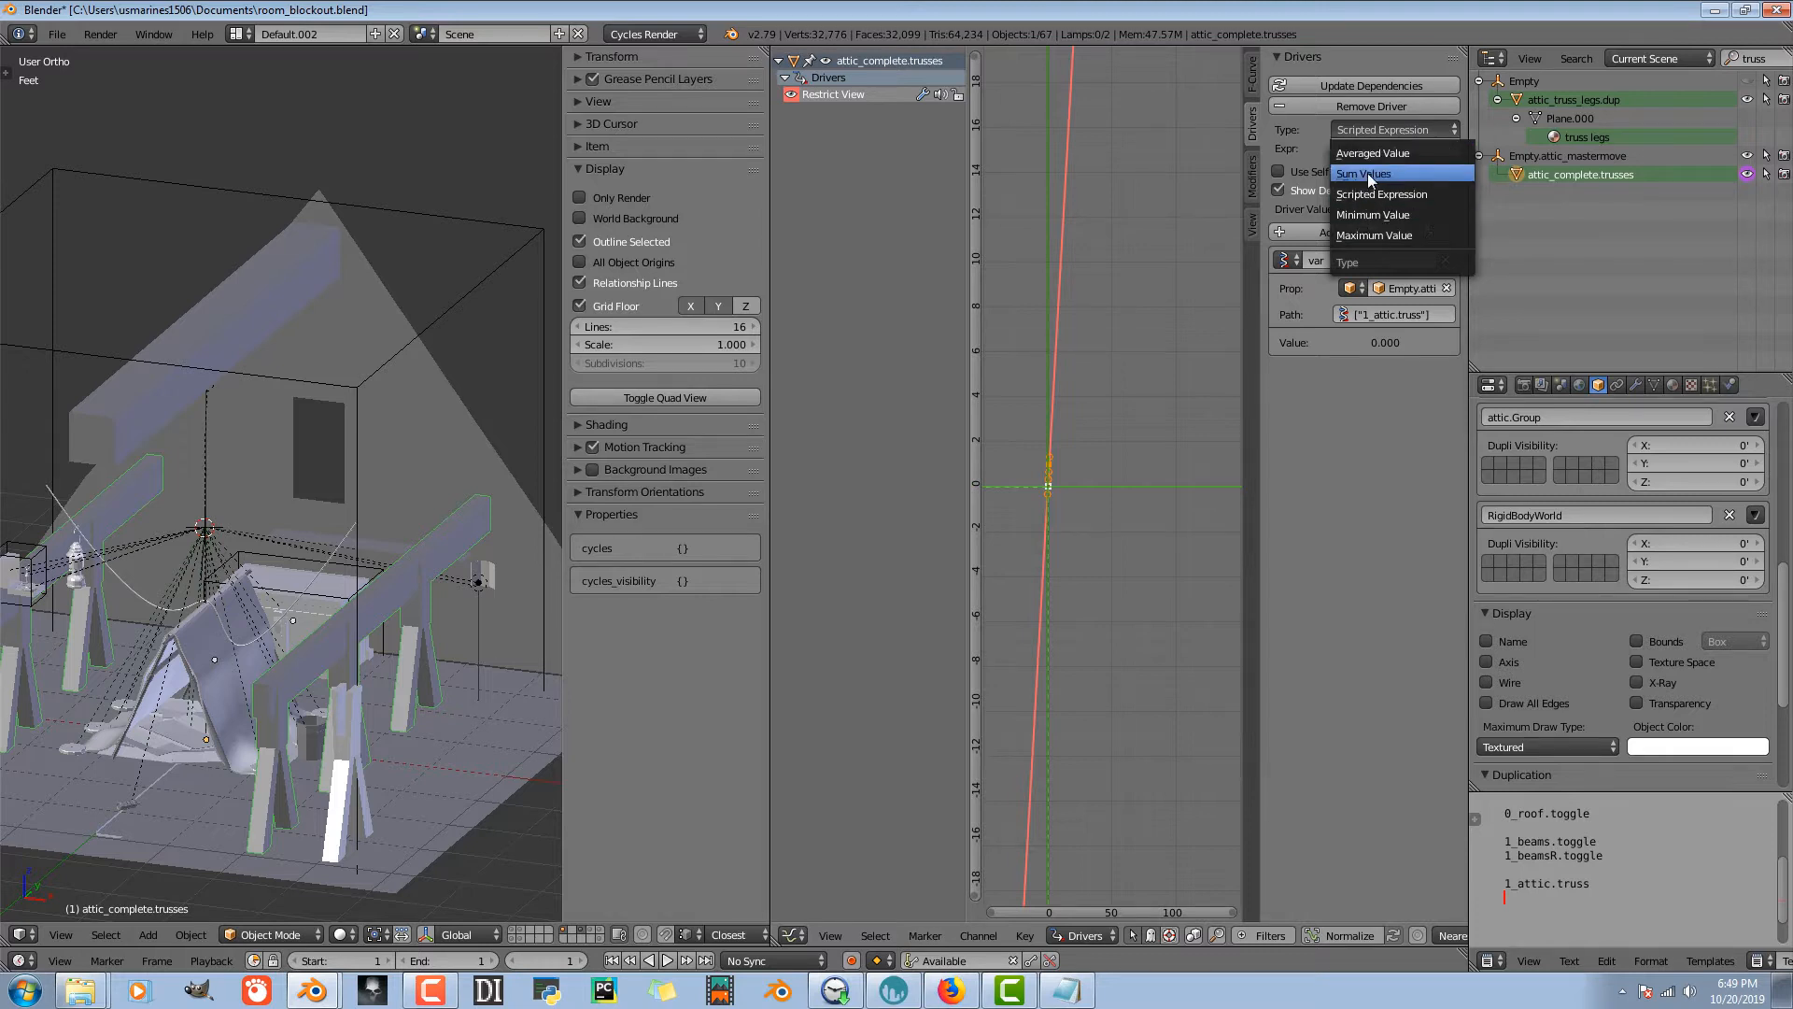
pyautogui.click(1375, 235)
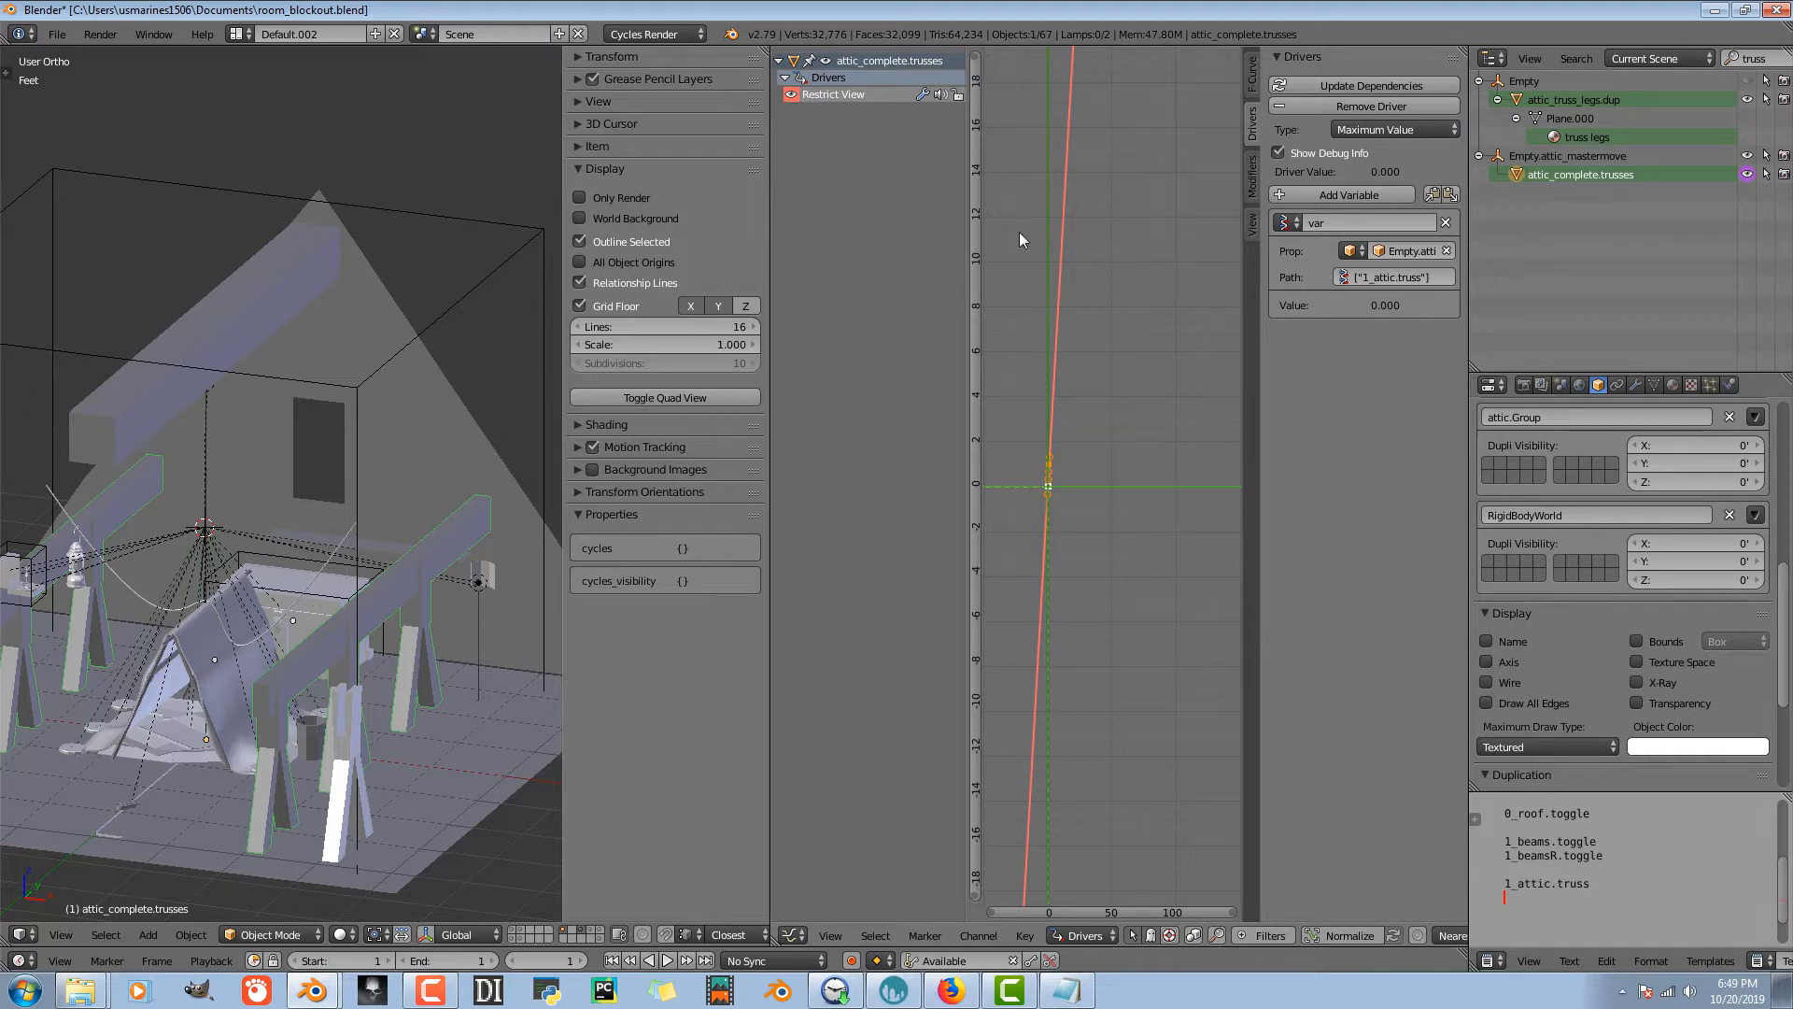
# - Select the attic master empty and set its 1_attic.truss property to 1 to hide the trusses
pyautogui.rightClick(490, 272)
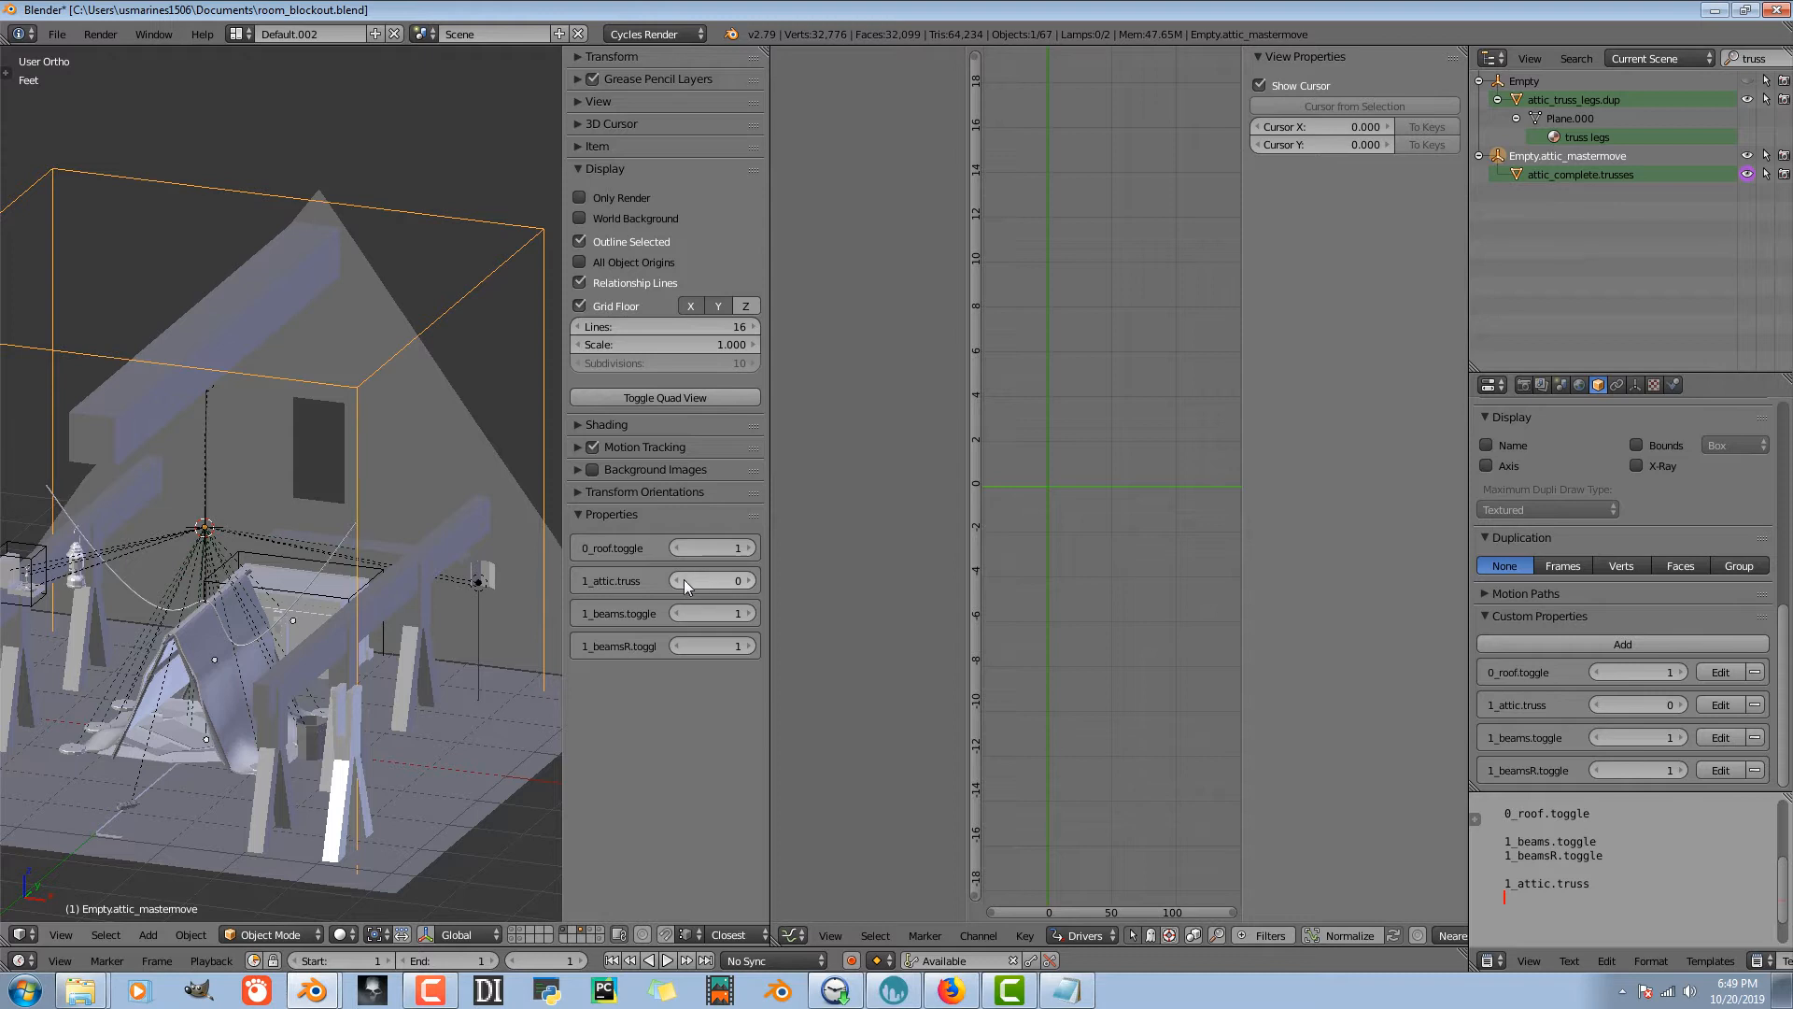
pyautogui.click(748, 582)
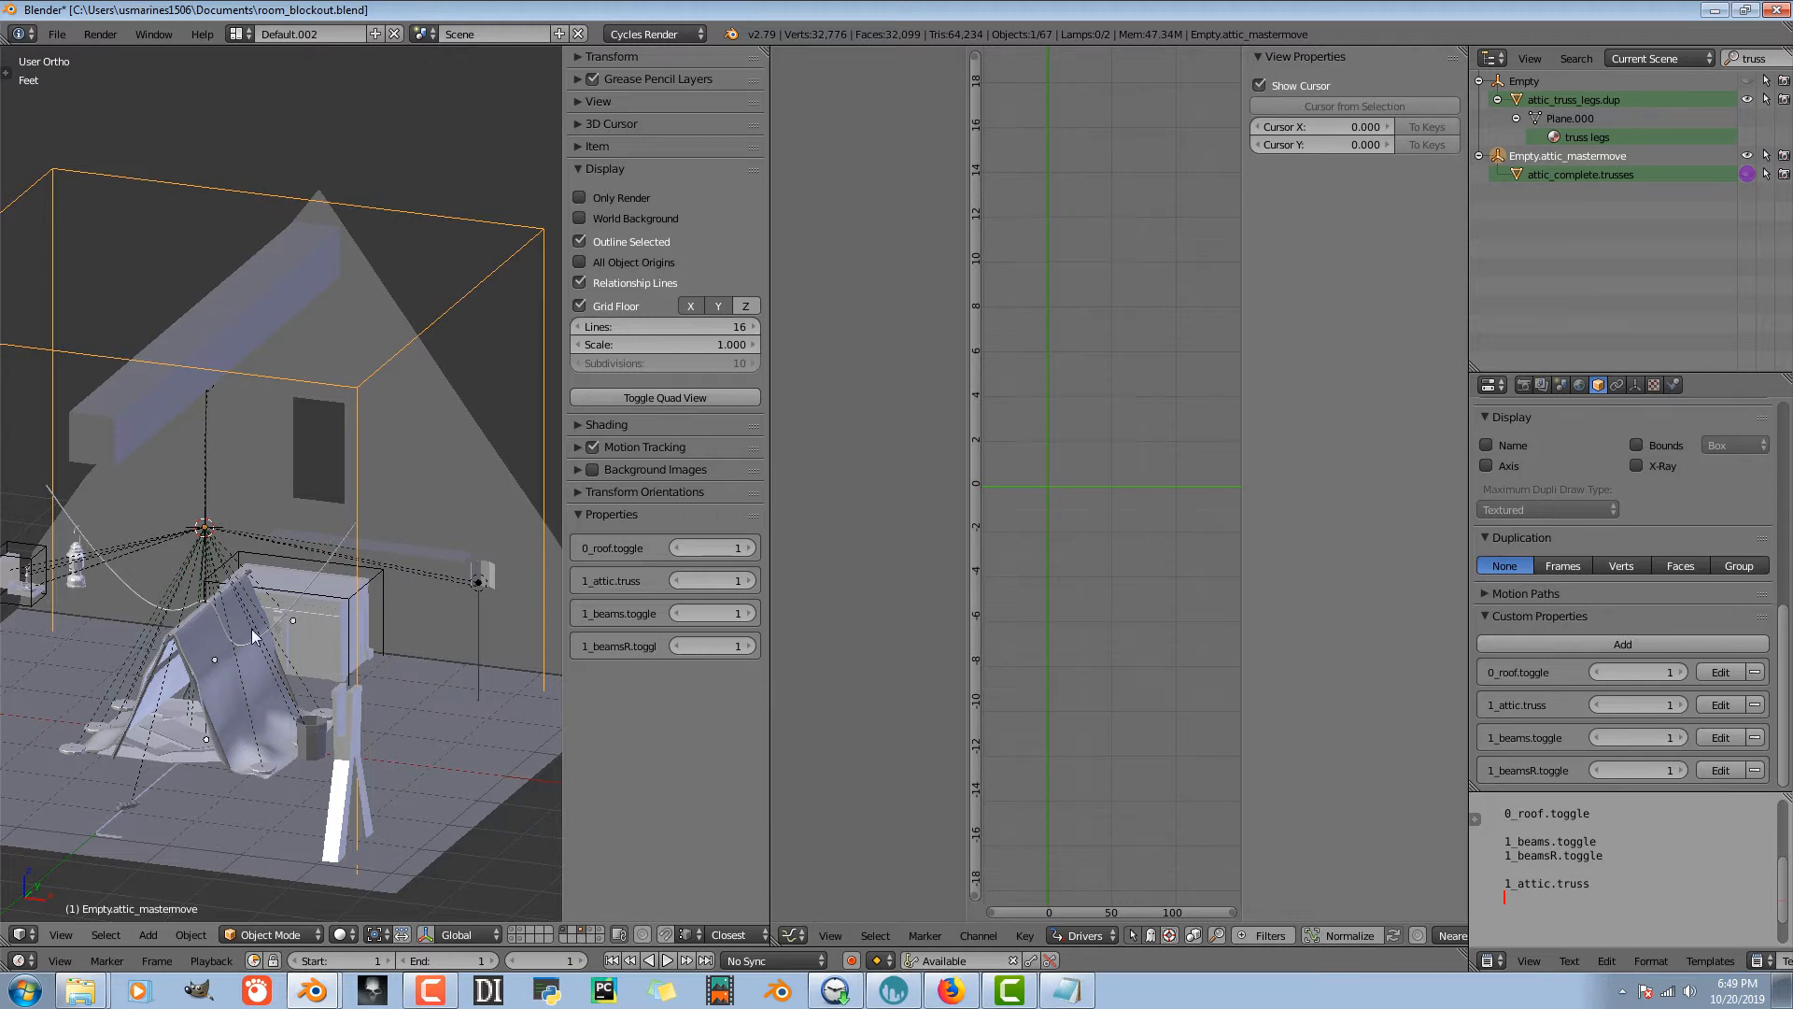
pyautogui.scroll(-5, 280, 624)
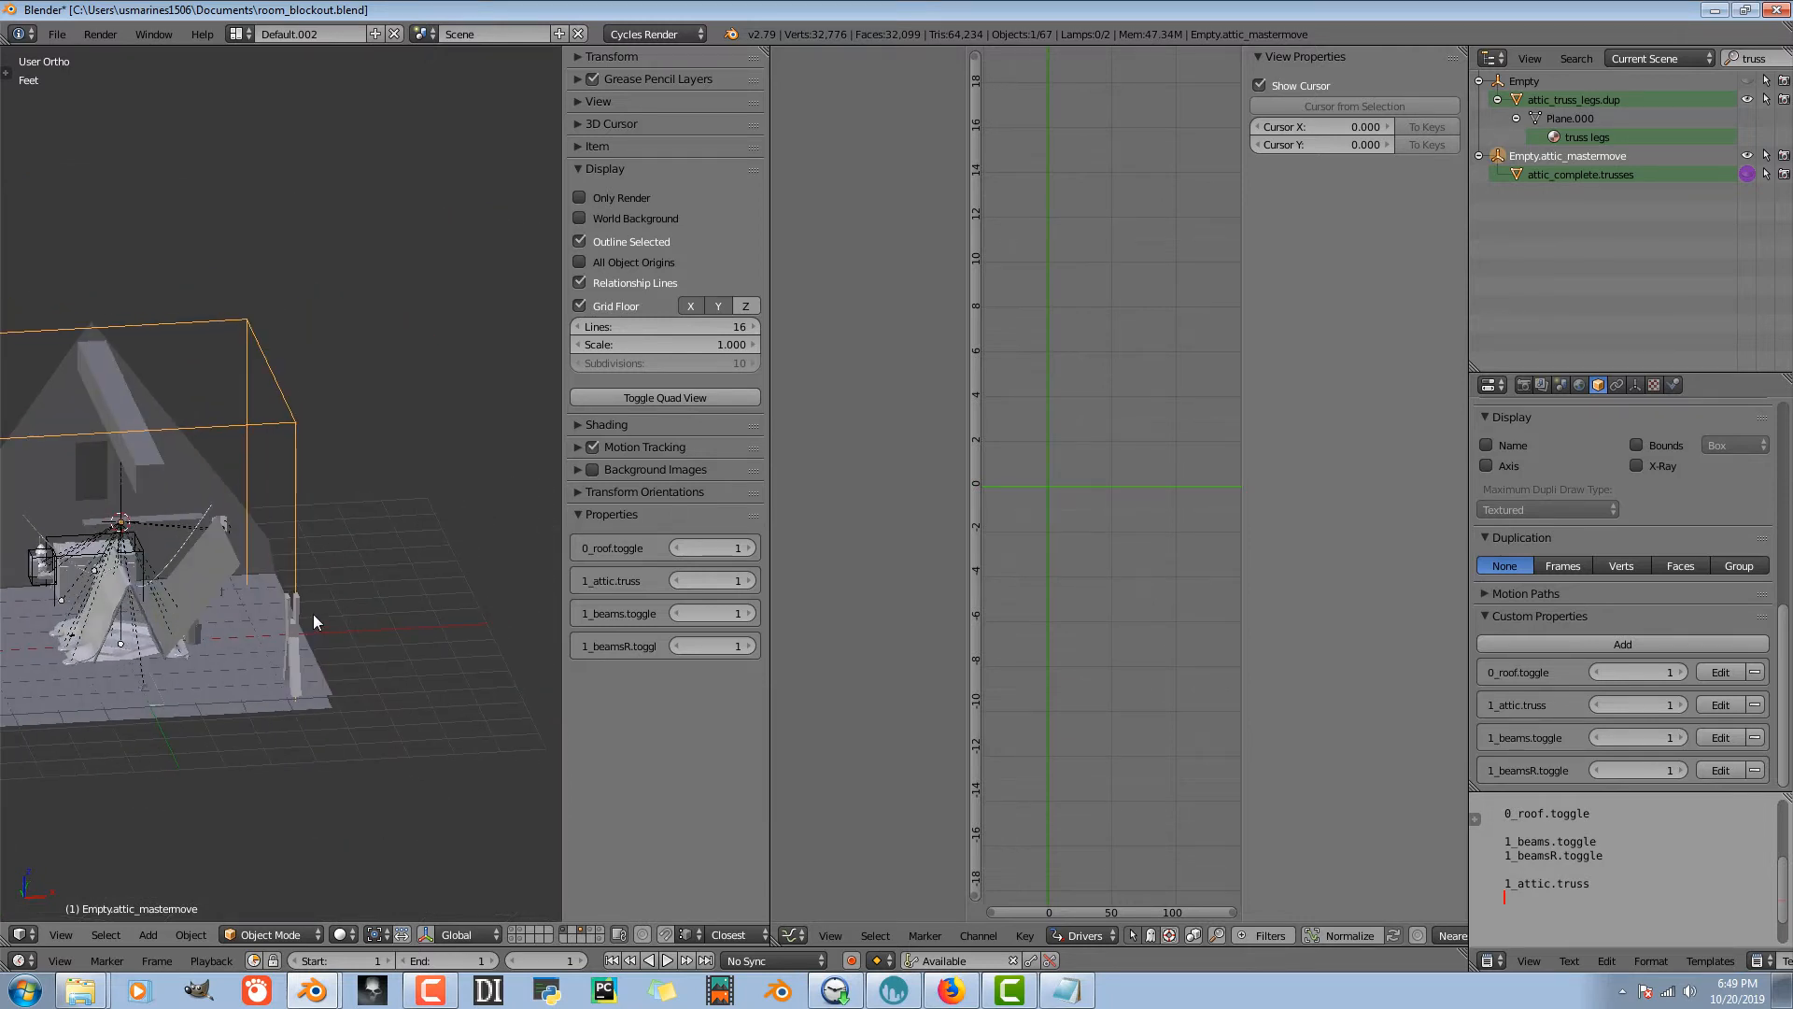
pyautogui.keyDown('shift'); pyautogui.moveTo(312, 614); pyautogui.dragTo(405, 577, button='middle'); pyautogui.keyUp('shift')
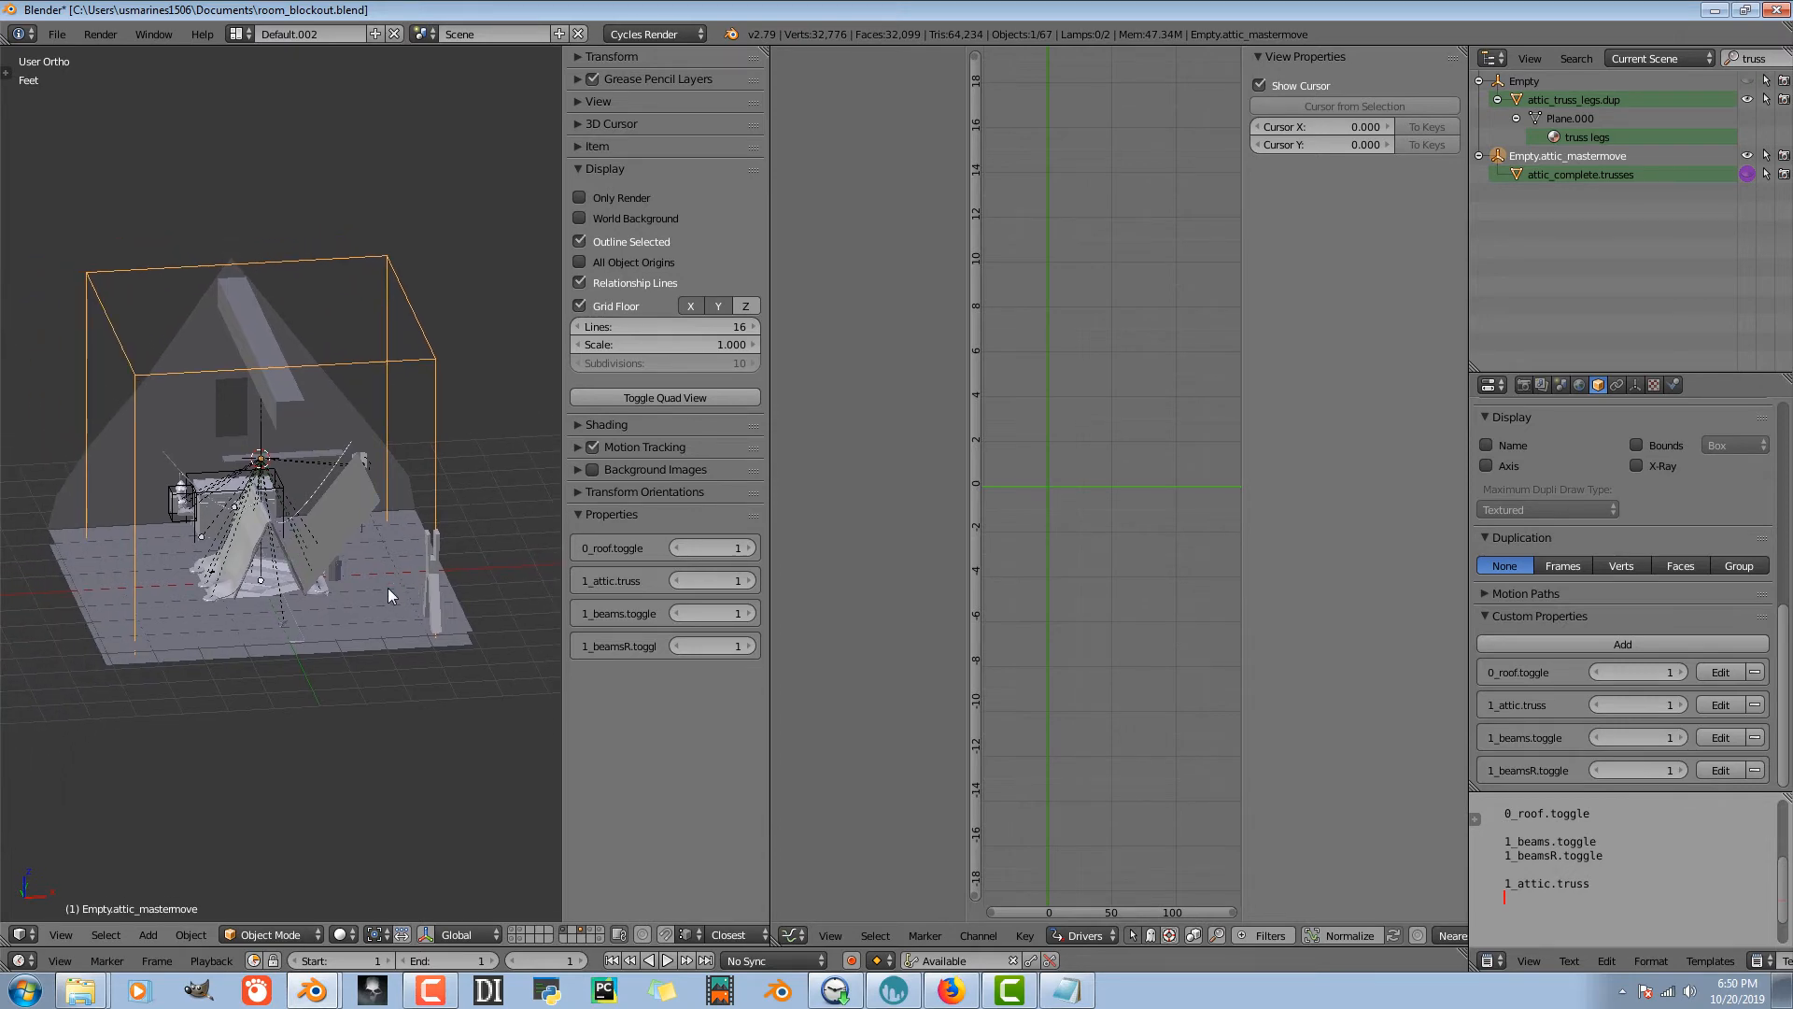
# - Maximize the 3D view and set 1_beams.toggle, 1_beamsR.toggle, 1_attic.truss and 0_roof.toggle to 0 to show all attic parts
pyautogui.hotkey('shift', 'space')
pyautogui.scroll(5, 1112, 574)
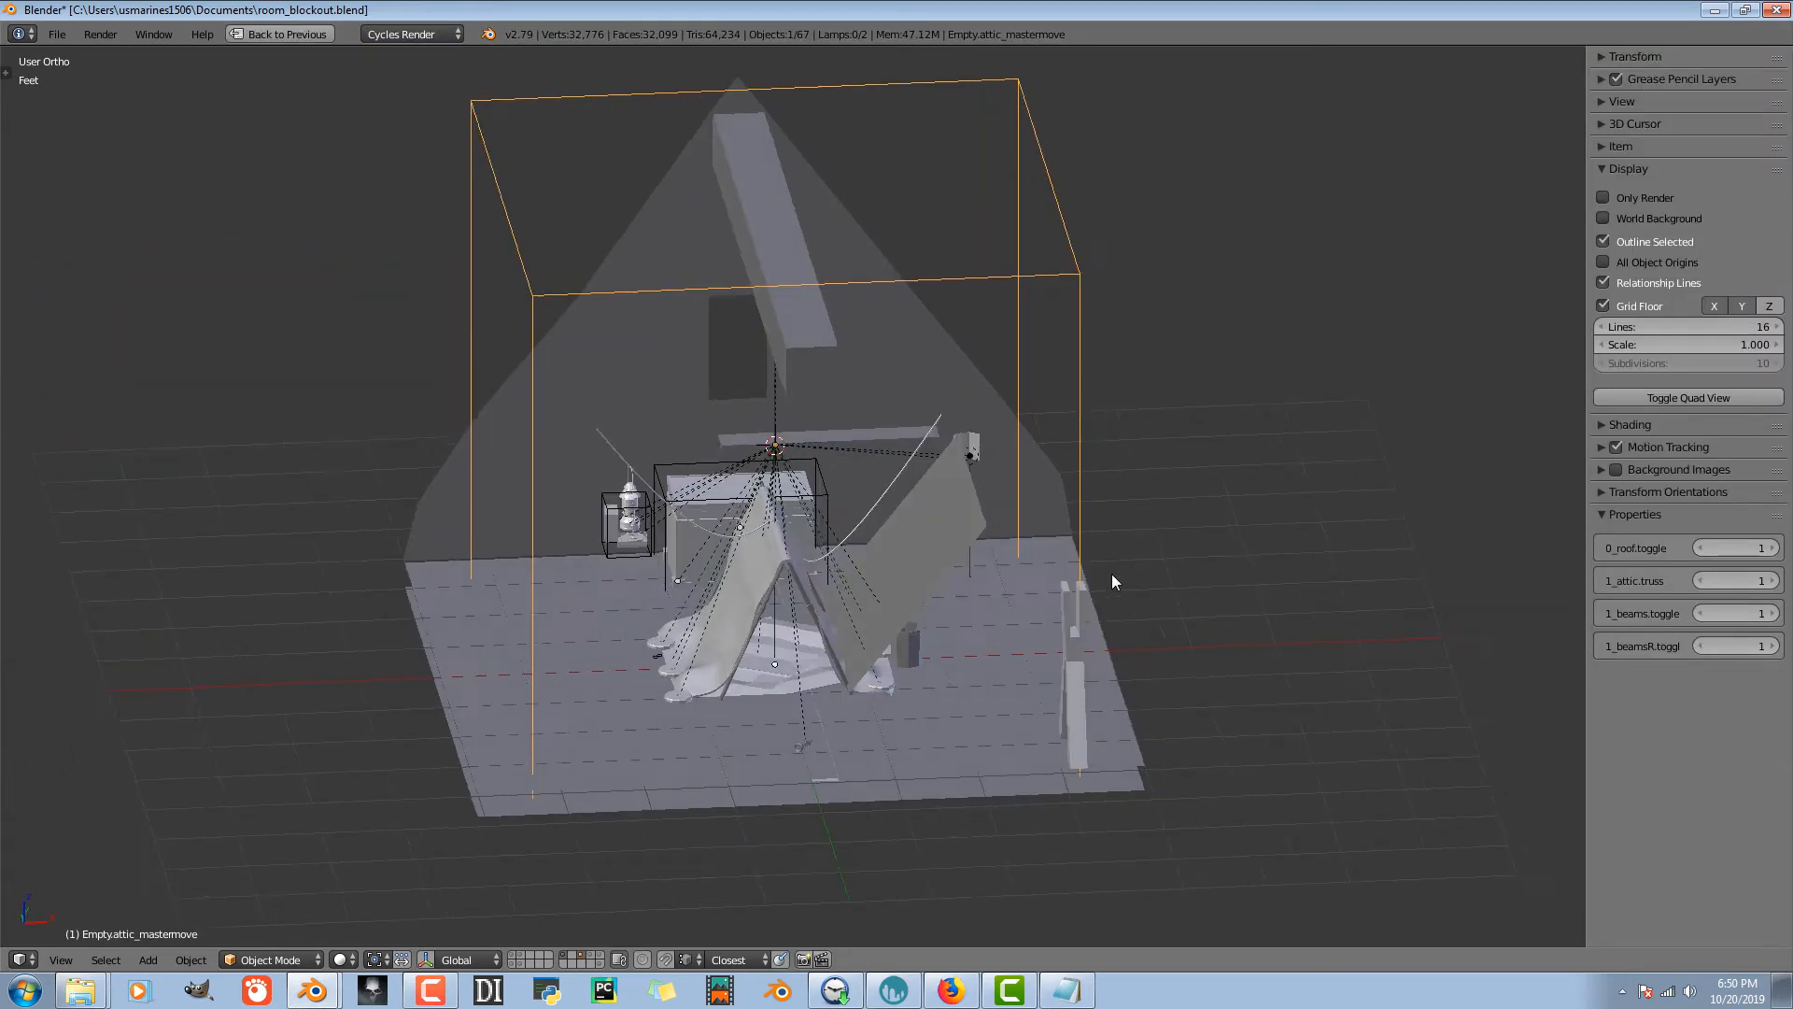
pyautogui.moveTo(1022, 573); pyautogui.dragTo(1018, 570, button='middle')
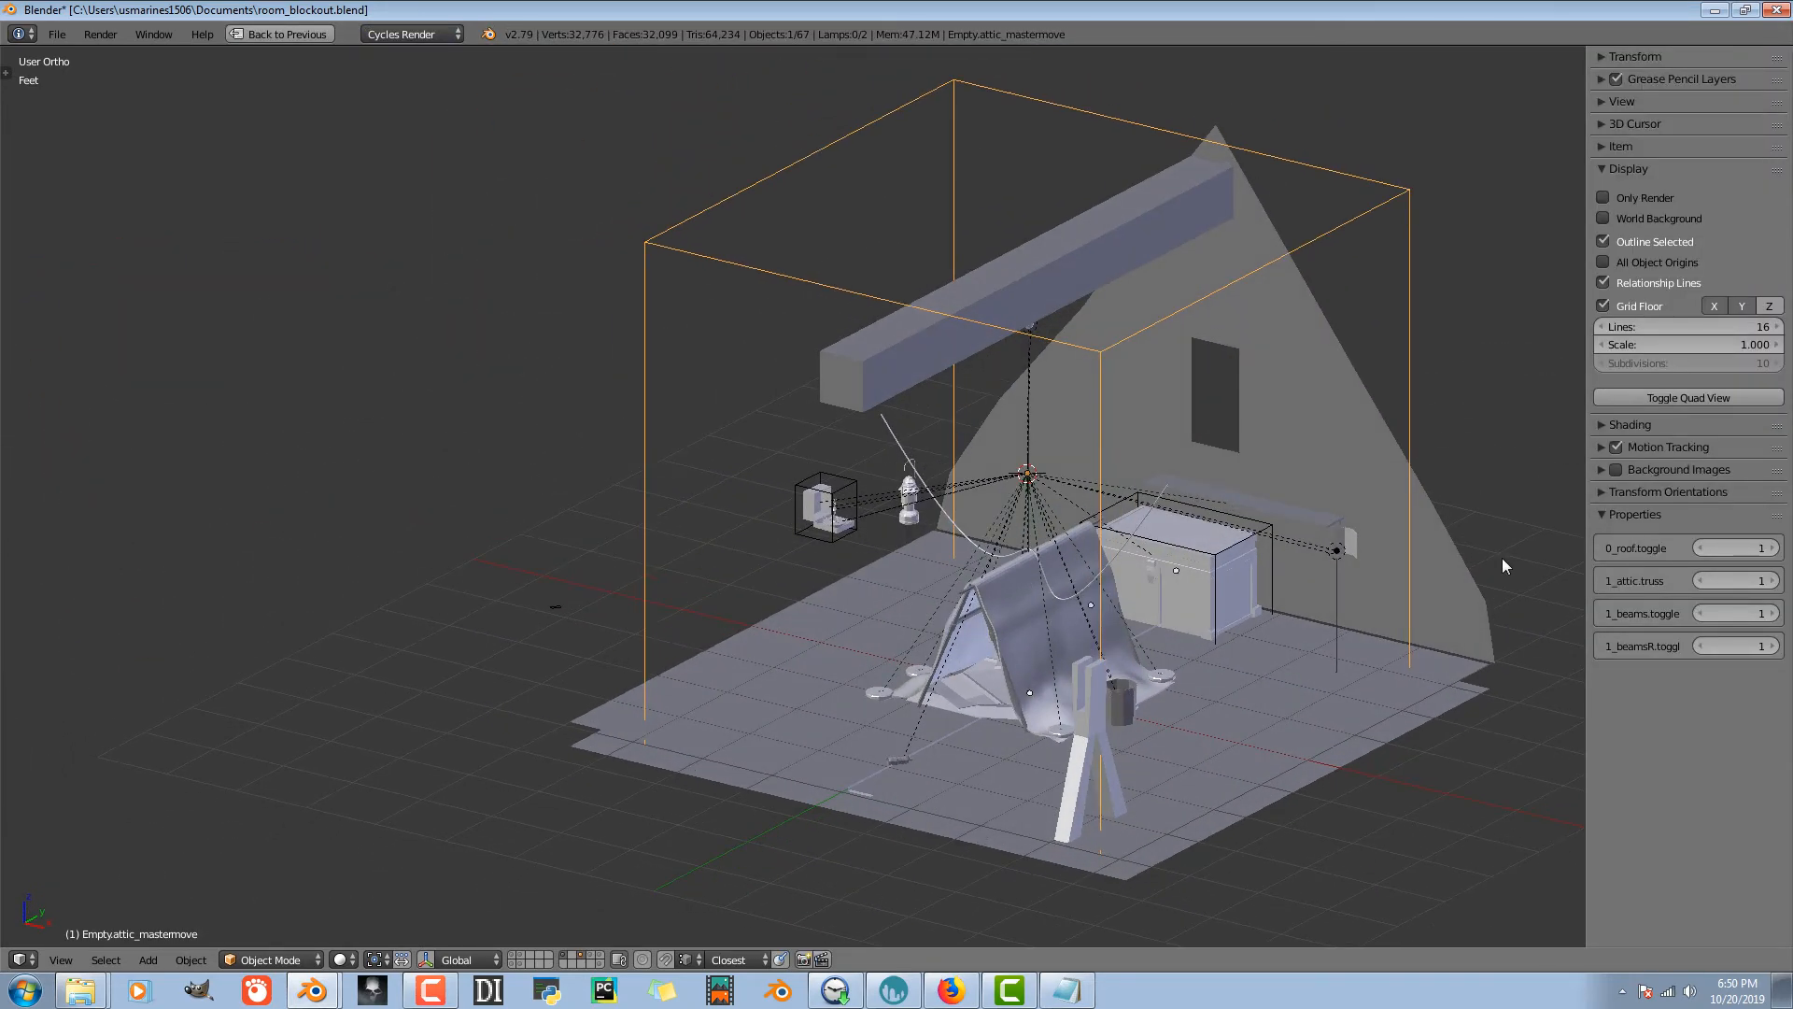
pyautogui.click(1702, 614)
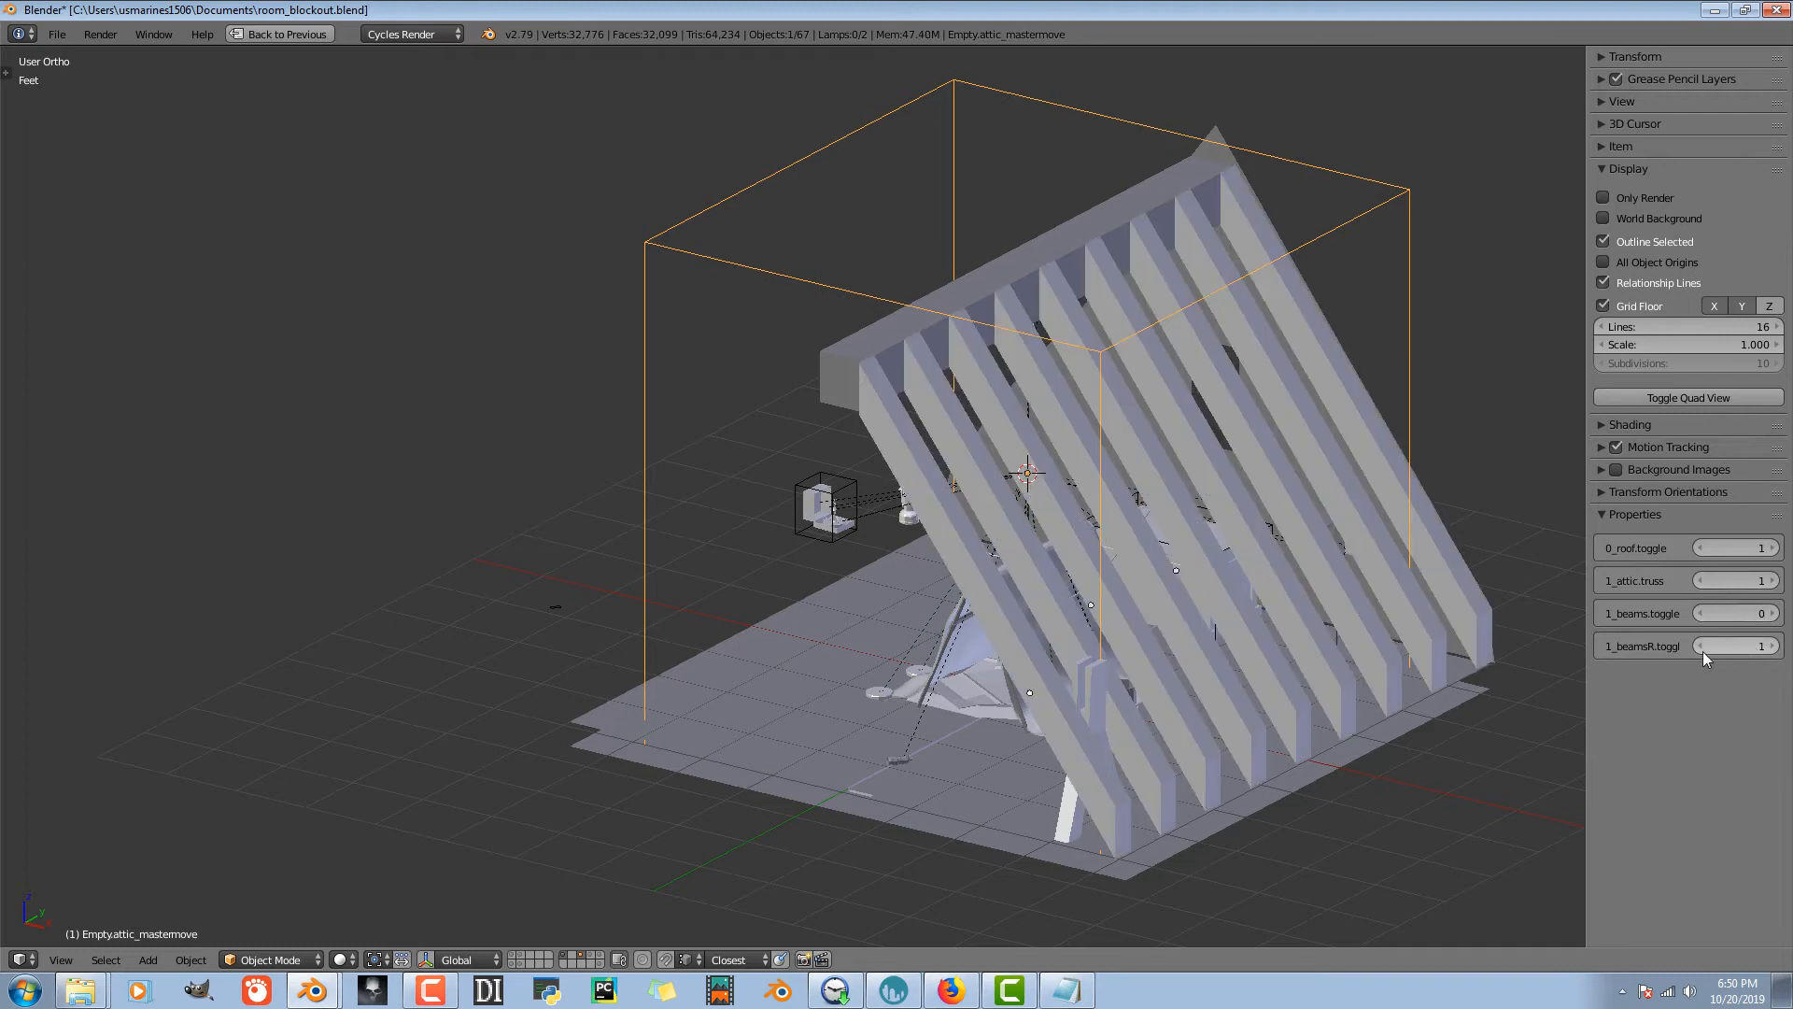
pyautogui.click(1702, 646)
pyautogui.click(1701, 586)
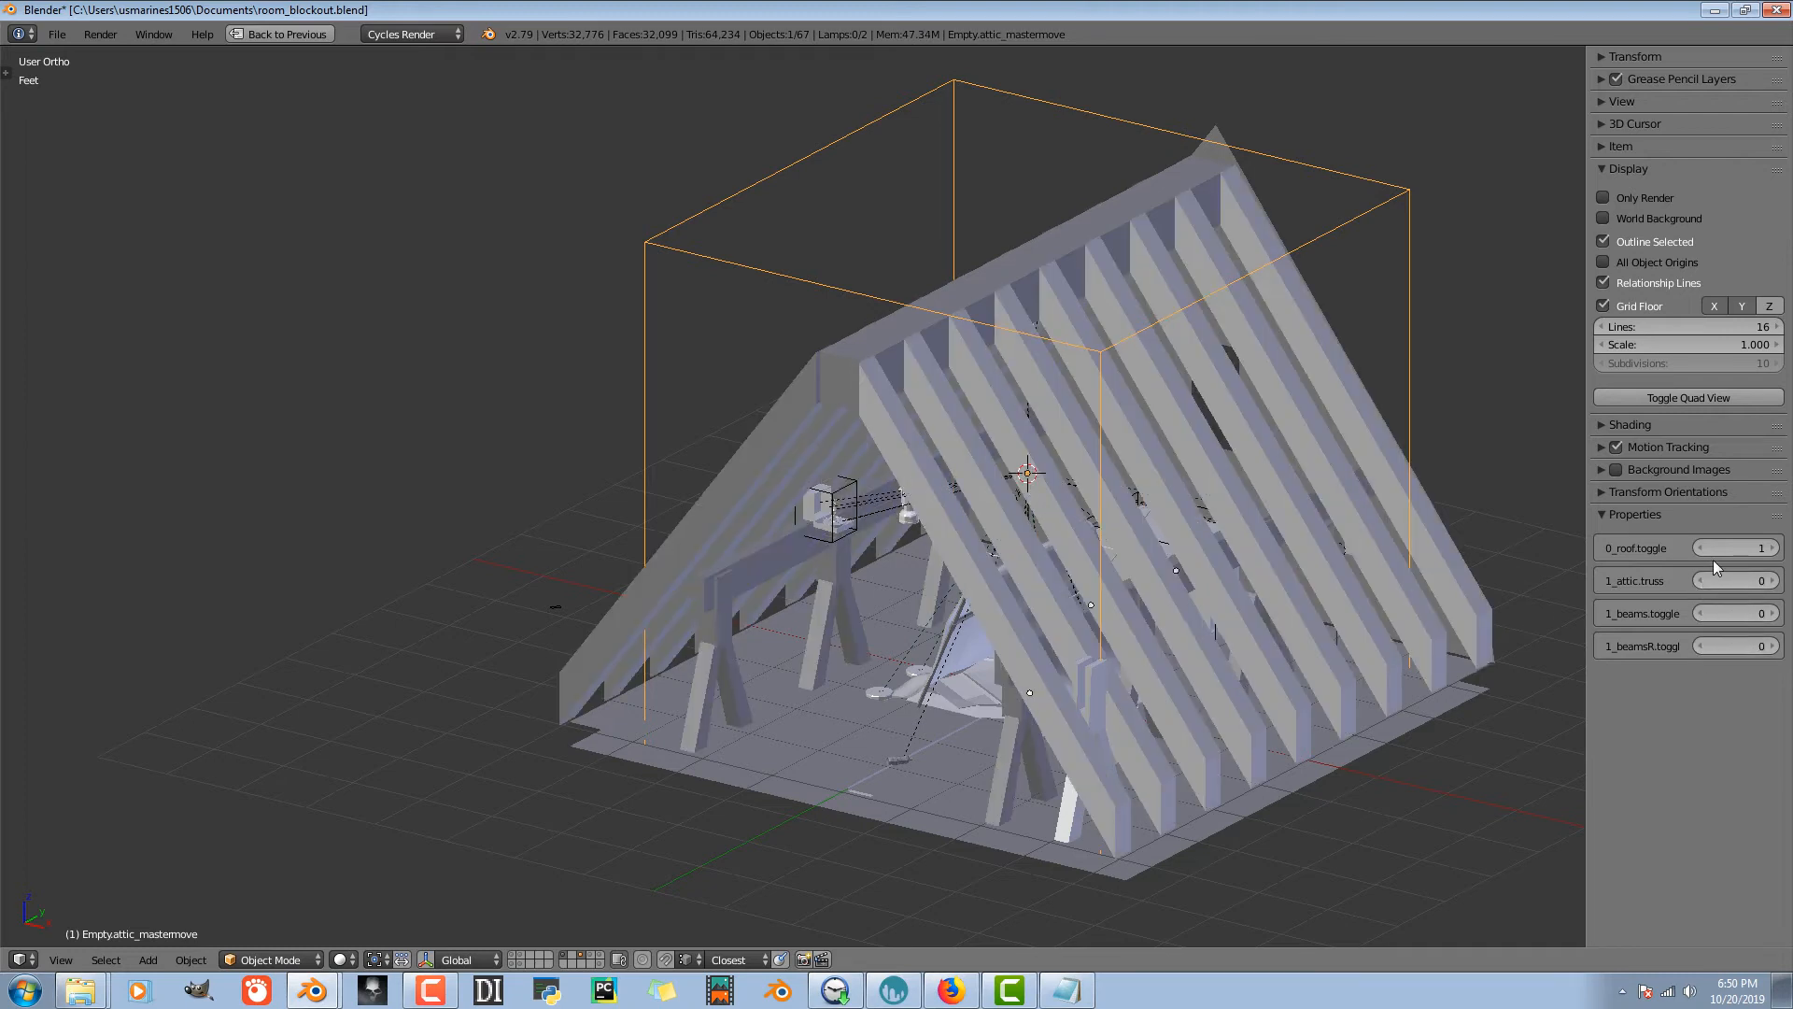
pyautogui.click(1702, 547)
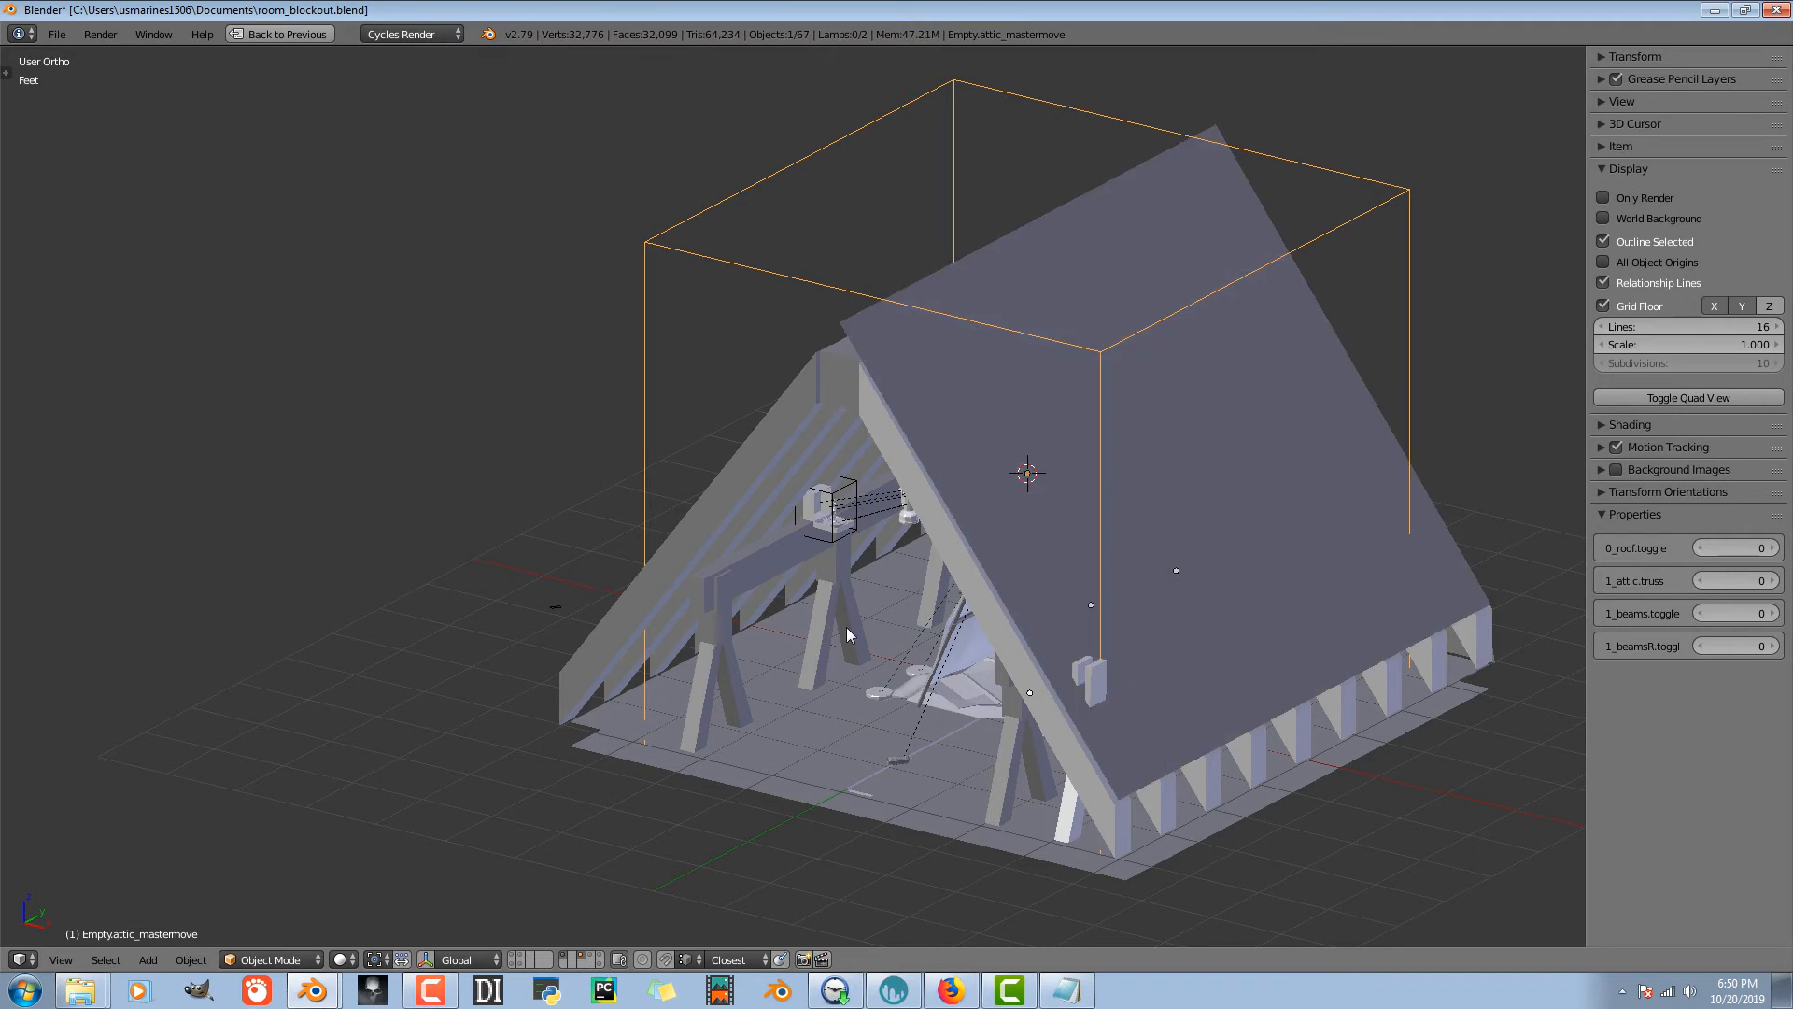
pyautogui.moveTo(847, 625); pyautogui.dragTo(791, 624, button='middle')
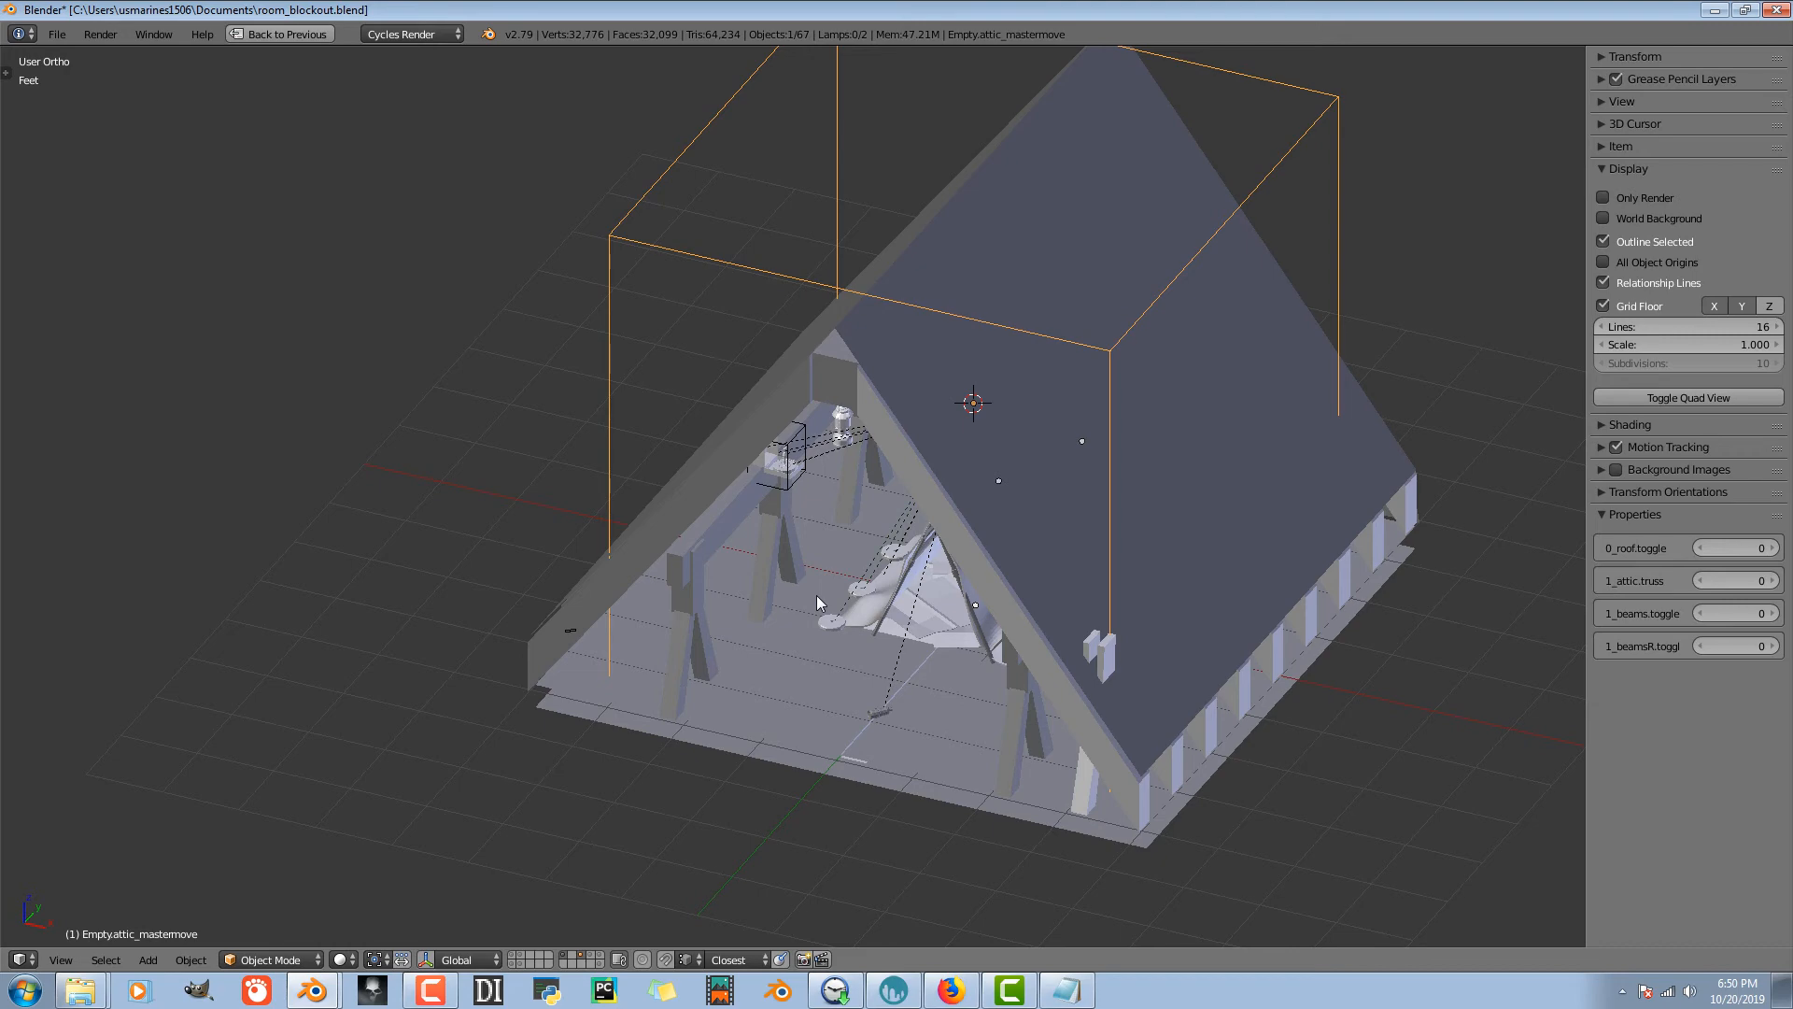
pyautogui.moveTo(813, 613); pyautogui.dragTo(884, 569, button='middle')
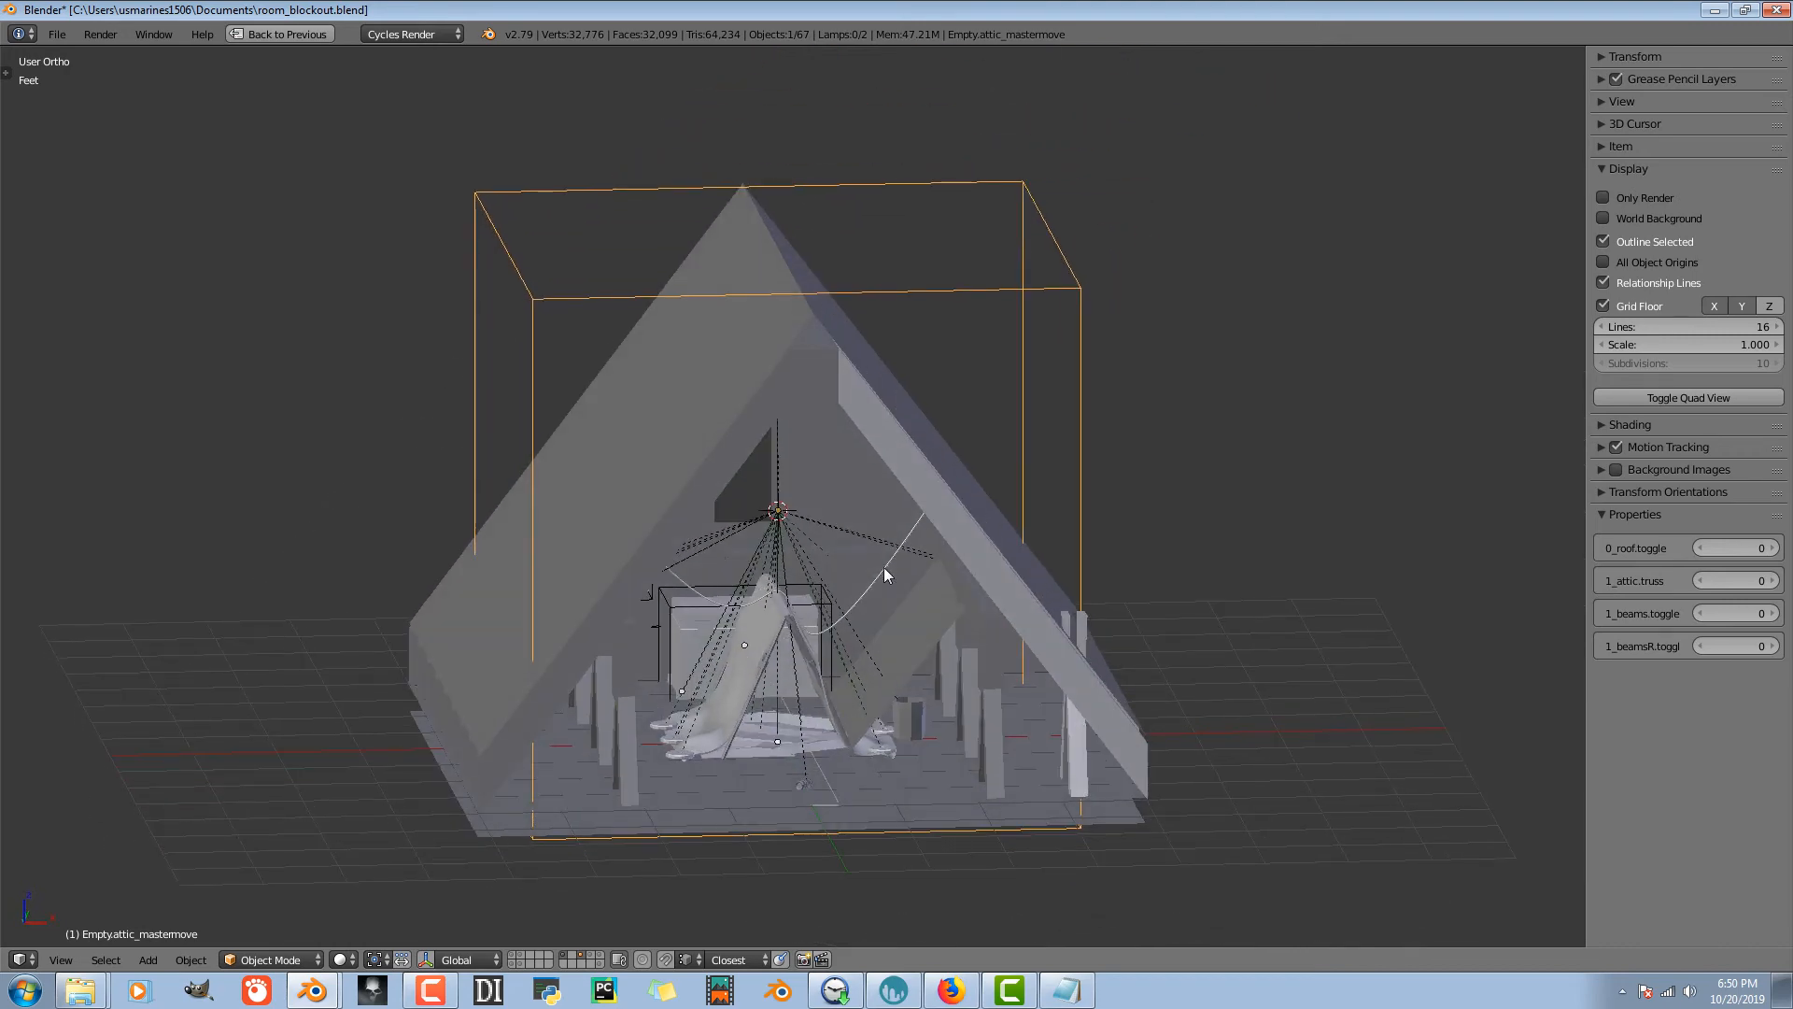